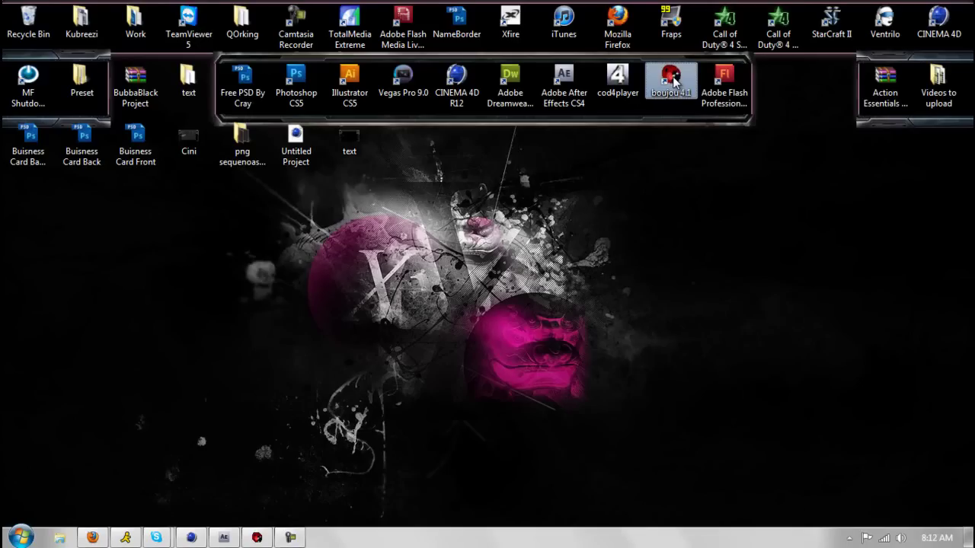
# - Dismiss the colour scheme notification
pyautogui.click(563, 79)
pyautogui.click(466, 85)
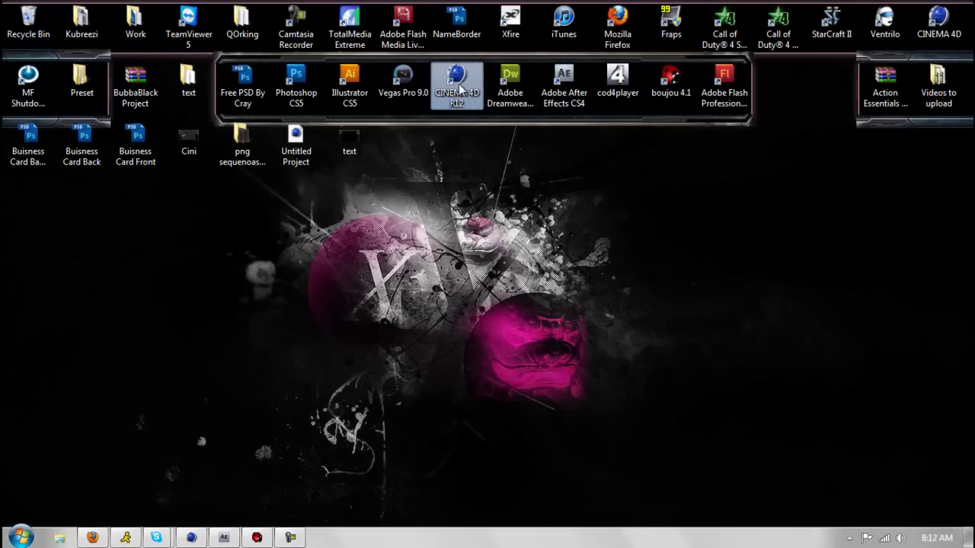
pyautogui.click(936, 22)
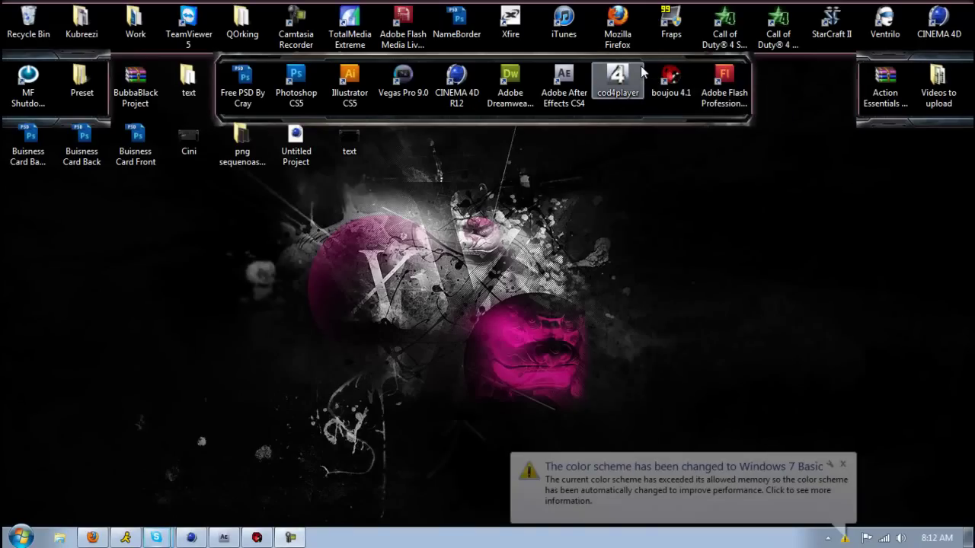
pyautogui.click(843, 464)
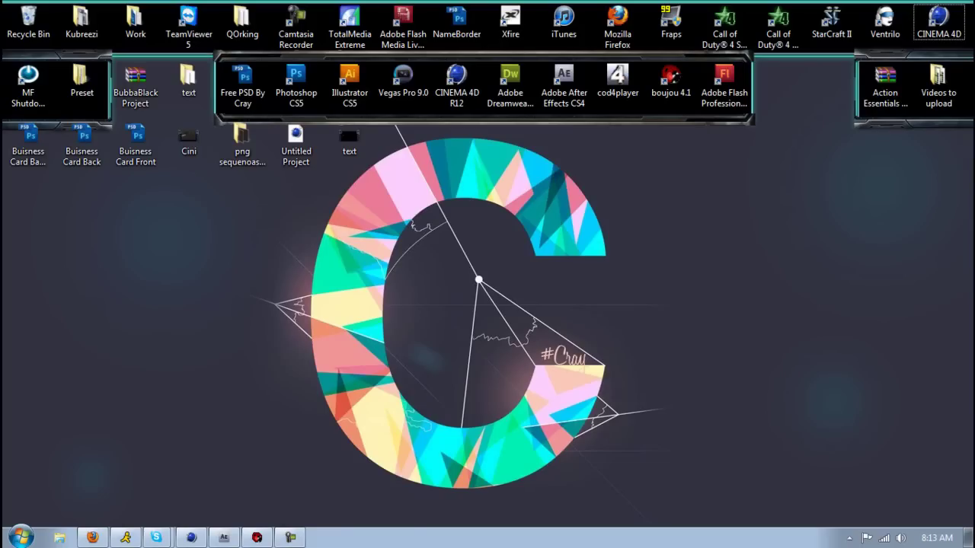
# - Select most of the desktop shortcuts, then clear the selection
pyautogui.moveTo(156, 537)
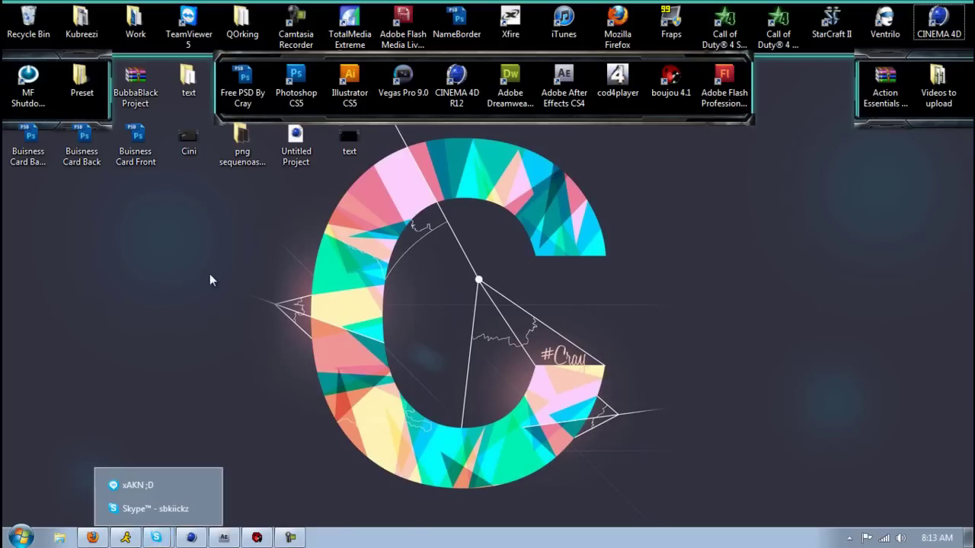
pyautogui.moveTo(722, 335); pyautogui.dragTo(234, 283)
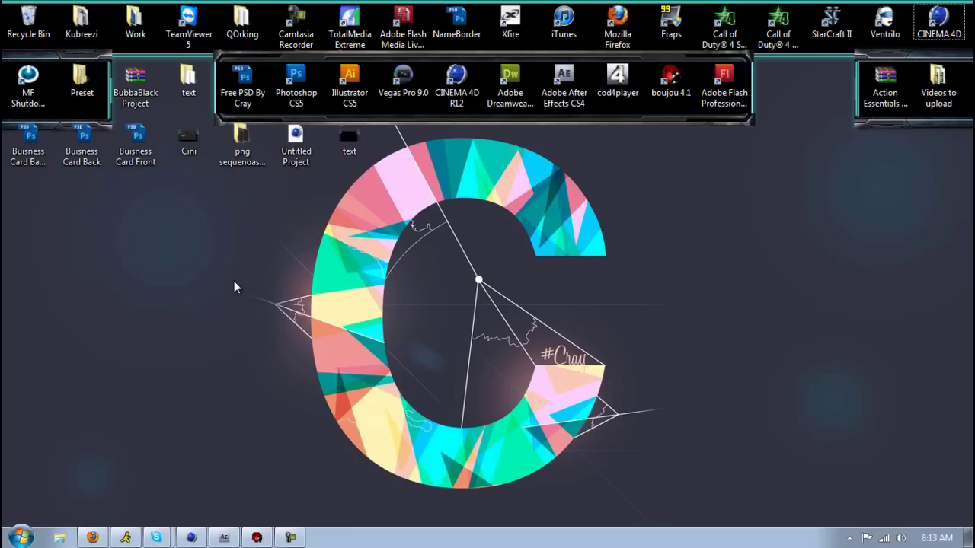
pyautogui.moveTo(937, 455); pyautogui.dragTo(4, 3)
pyautogui.click(421, 181)
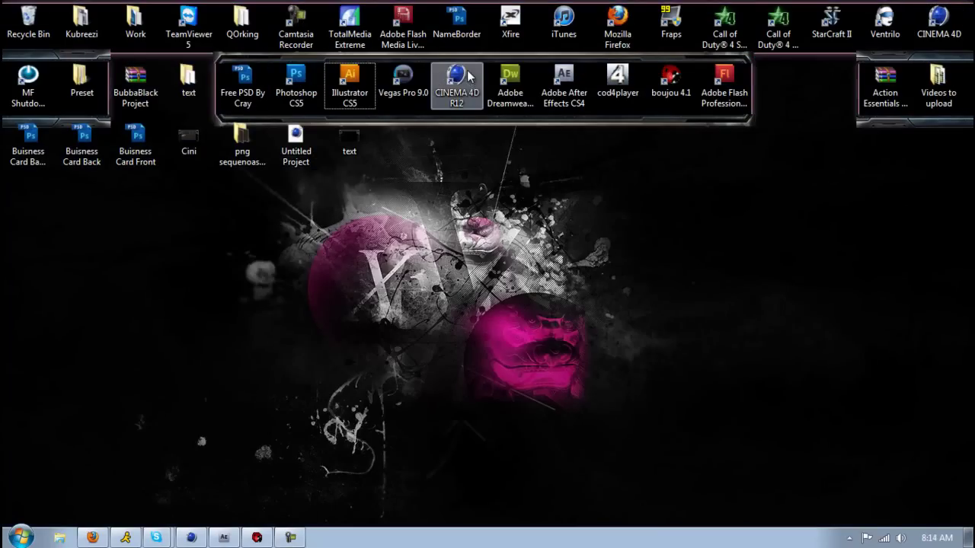
# - Click through the row of items near the top of the screen and clear the desktop selection
pyautogui.click(509, 83)
pyautogui.click(584, 80)
pyautogui.click(670, 79)
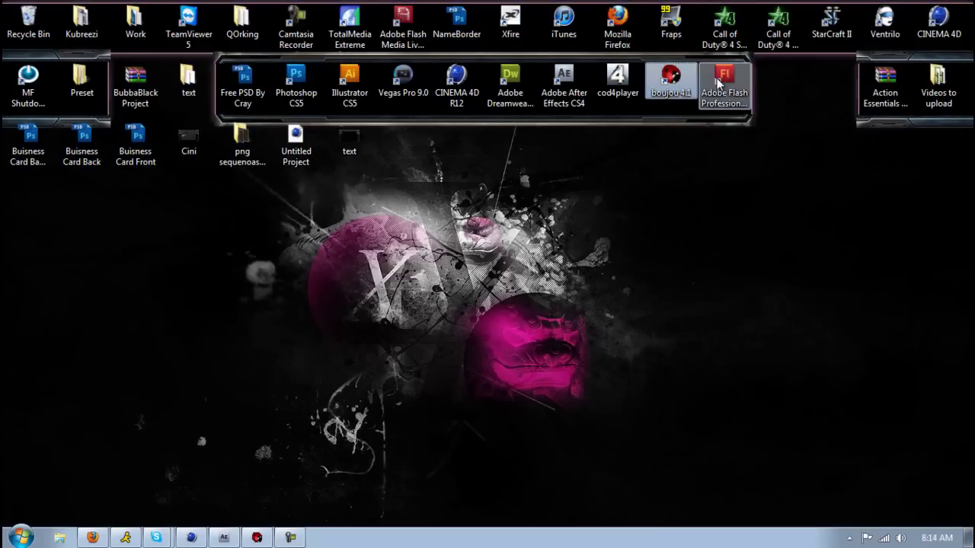
pyautogui.click(719, 83)
pyautogui.click(616, 81)
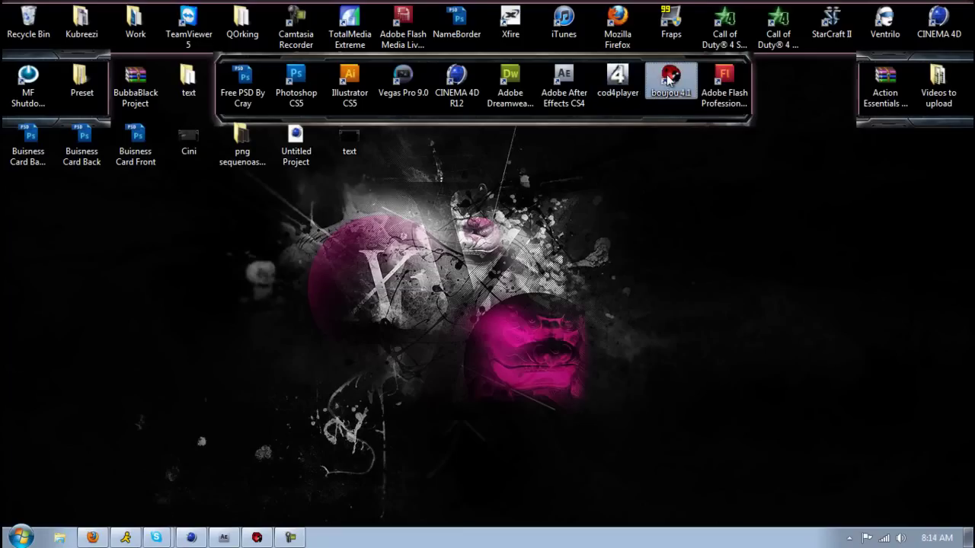
pyautogui.click(402, 80)
pyautogui.click(510, 80)
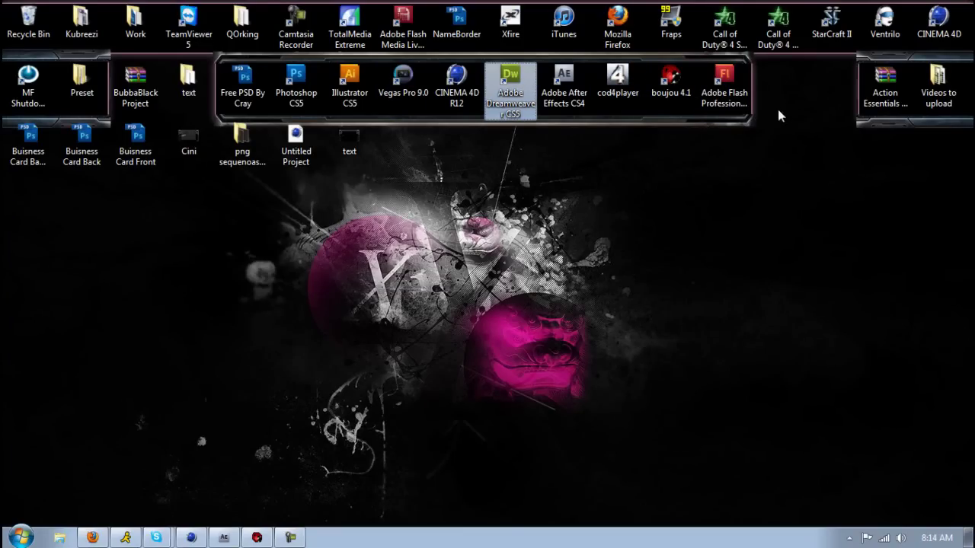
pyautogui.moveTo(780, 108); pyautogui.dragTo(220, 116)
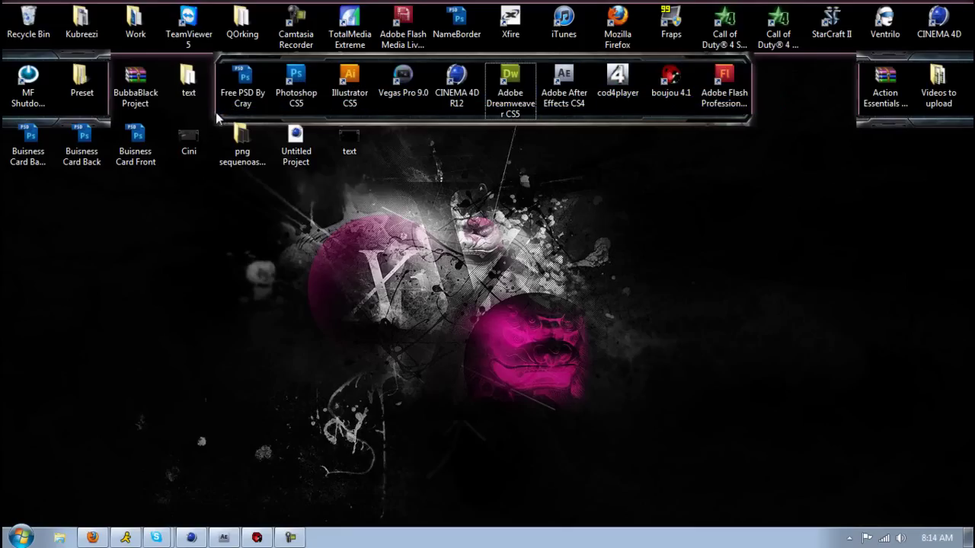
pyautogui.click(533, 126)
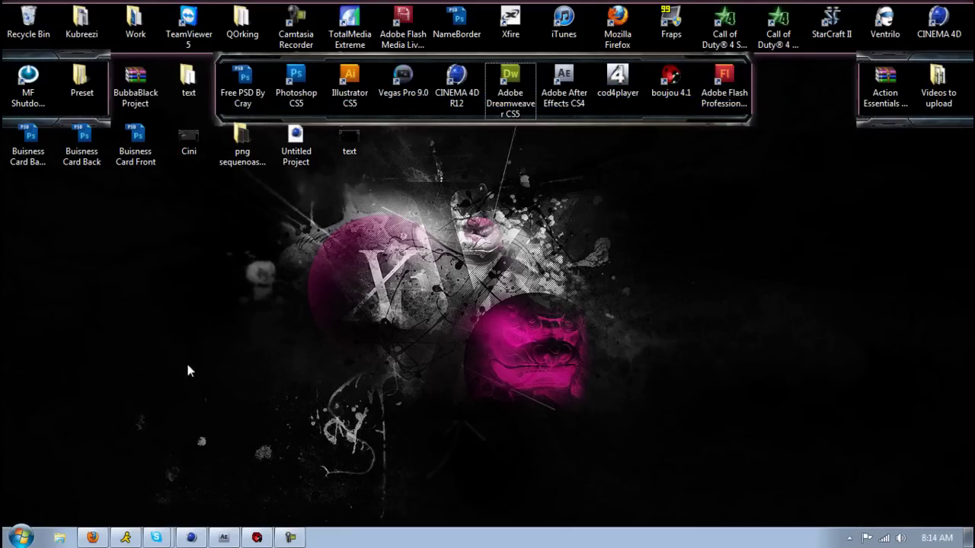
# - Restore After Effects, import Cini.wmv and drag it to the Timeline to create a Cini composition
pyautogui.click(223, 538)
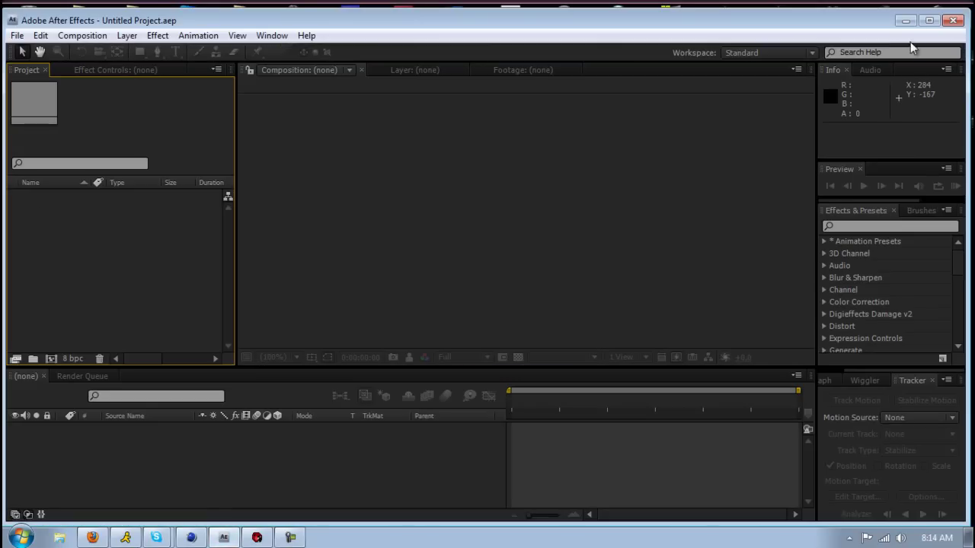
pyautogui.click(930, 21)
pyautogui.click(14, 23)
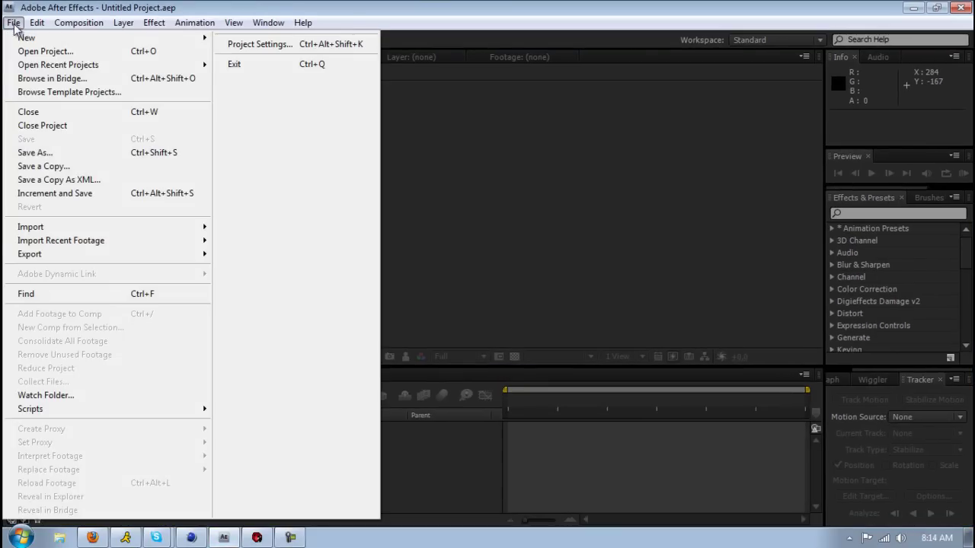
pyautogui.moveTo(108, 226)
pyautogui.click(258, 228)
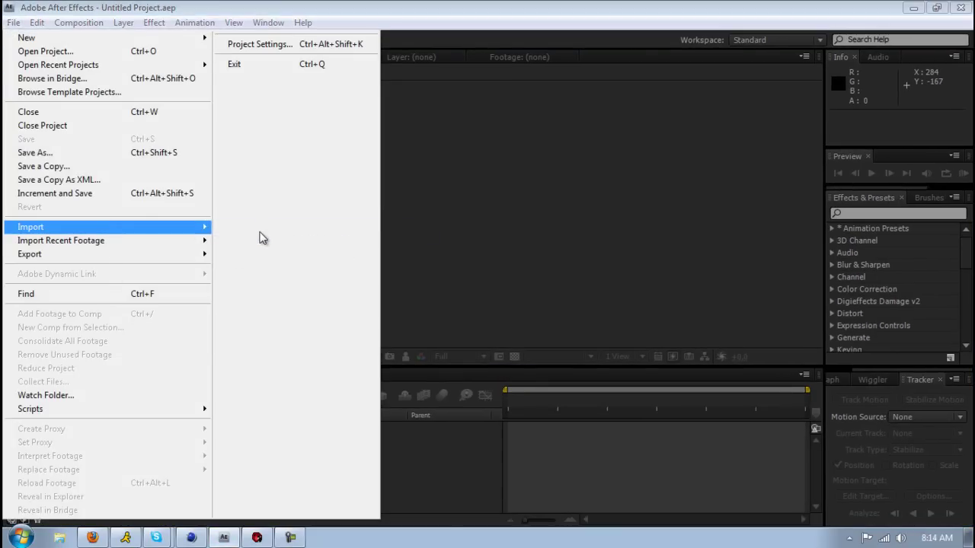
pyautogui.moveTo(626, 123); pyautogui.dragTo(634, 216)
pyautogui.doubleClick(411, 192)
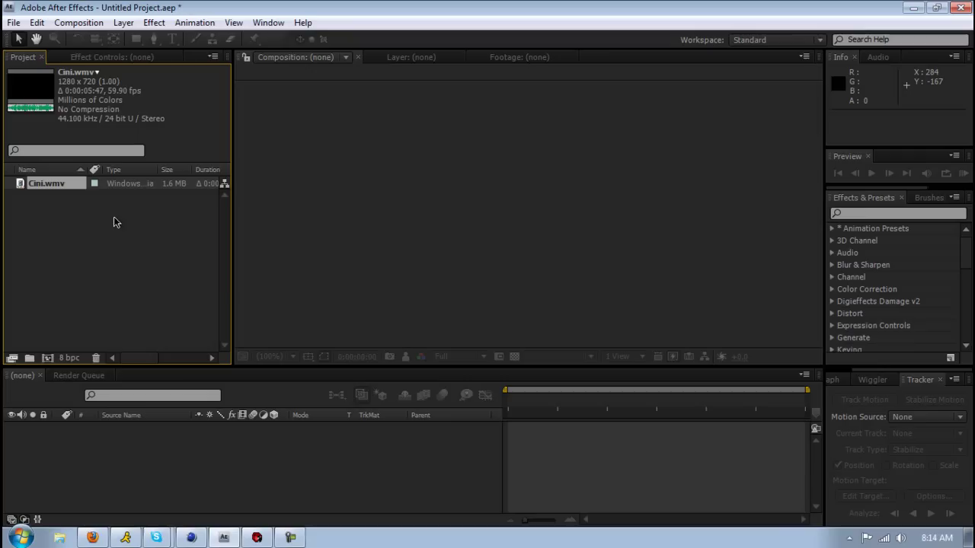
pyautogui.moveTo(42, 190); pyautogui.dragTo(115, 452)
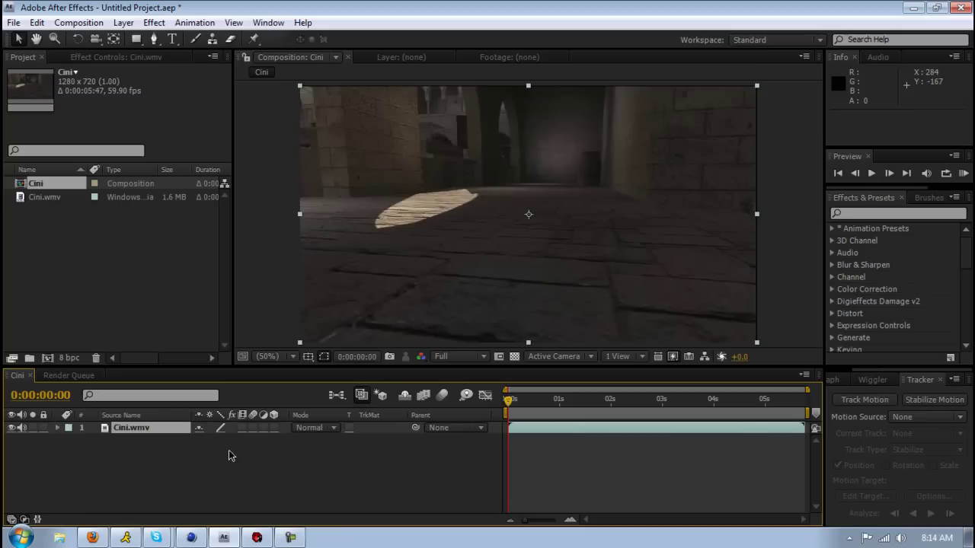
# - Add the Cini composition to the Render Queue with the Lossless output module
pyautogui.click(79, 22)
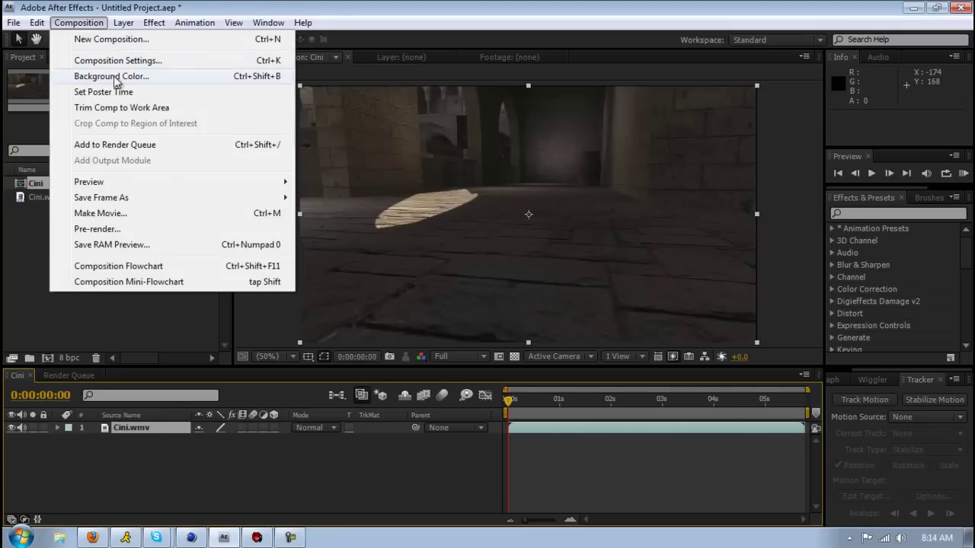
pyautogui.click(120, 144)
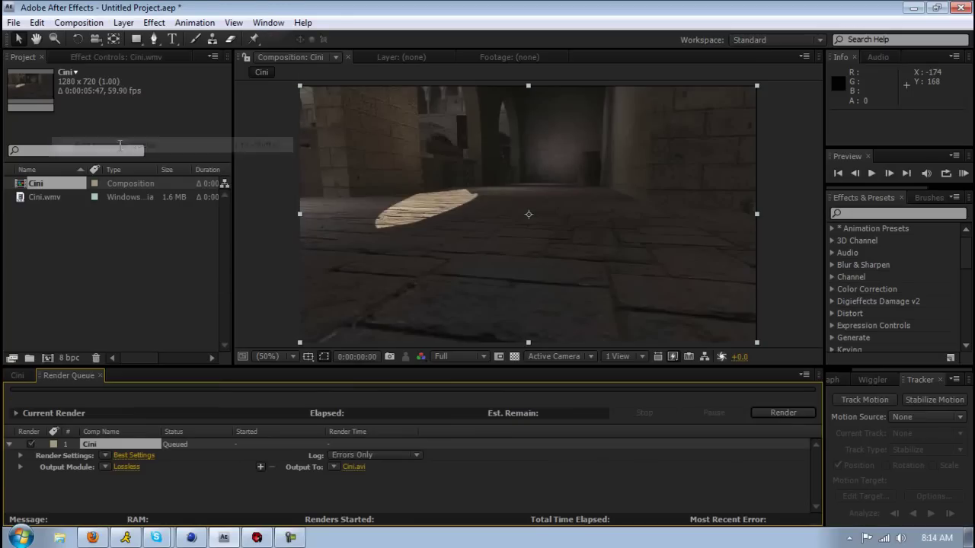
pyautogui.click(106, 466)
pyautogui.click(81, 471)
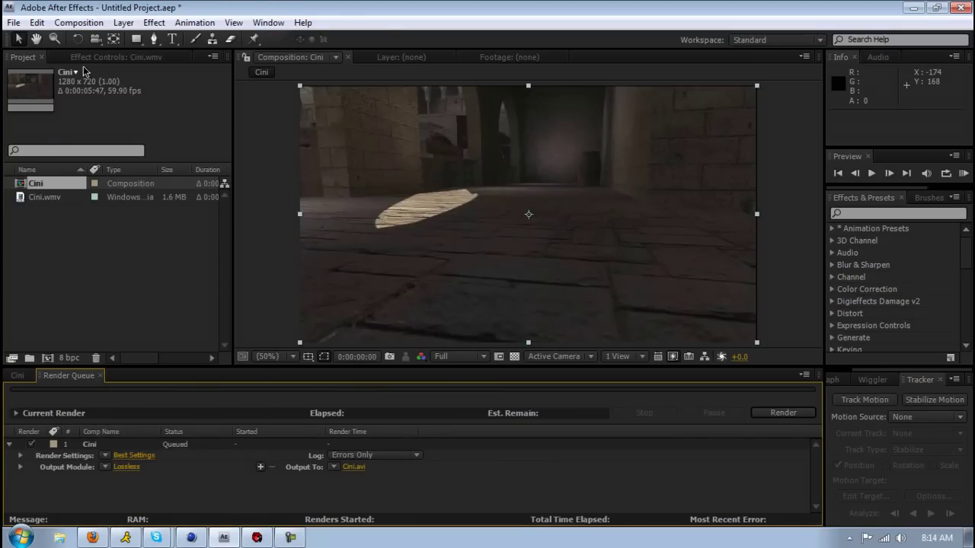
pyautogui.click(86, 22)
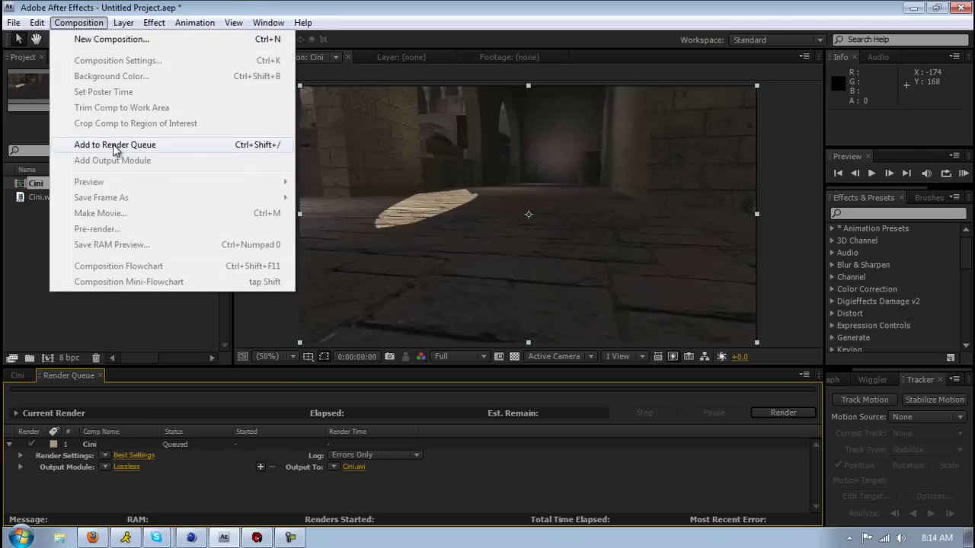
pyautogui.click(106, 289)
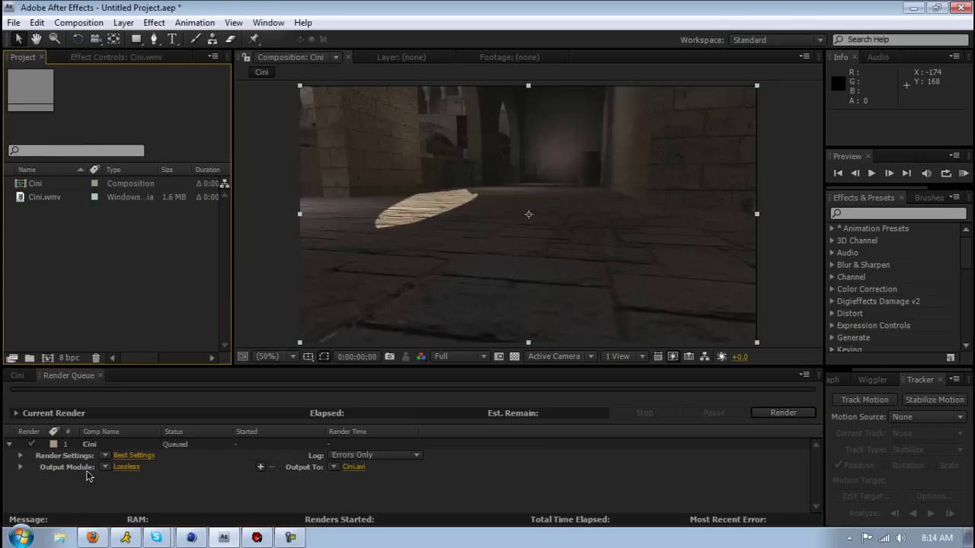
pyautogui.click(106, 468)
pyautogui.click(108, 472)
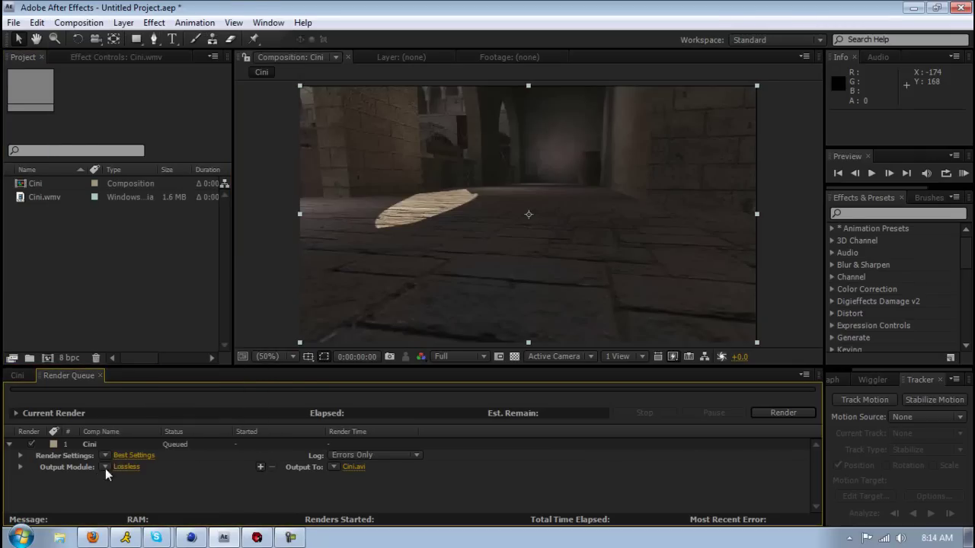
# - Change the output module format to PNG Sequence through Custom settings
pyautogui.click(106, 467)
pyautogui.click(152, 493)
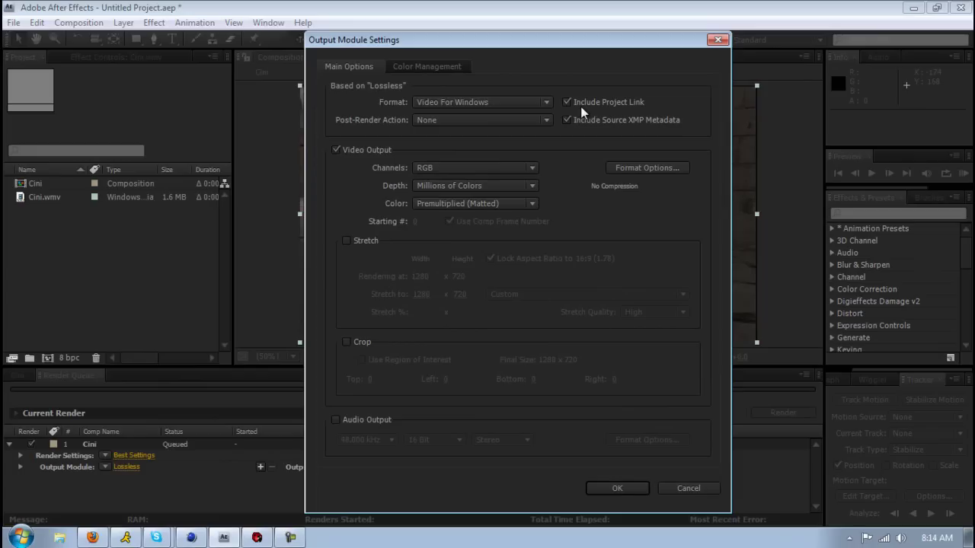
pyautogui.click(485, 102)
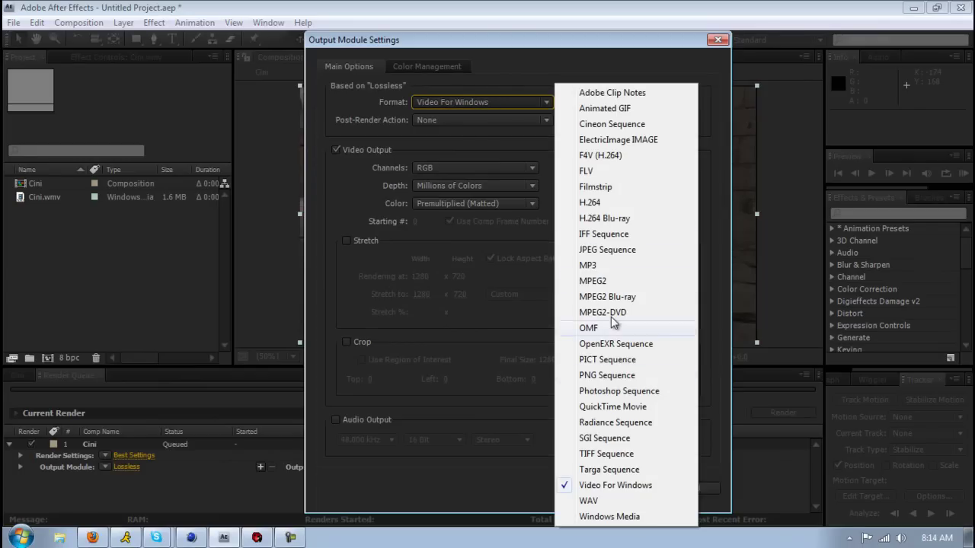
pyautogui.click(607, 376)
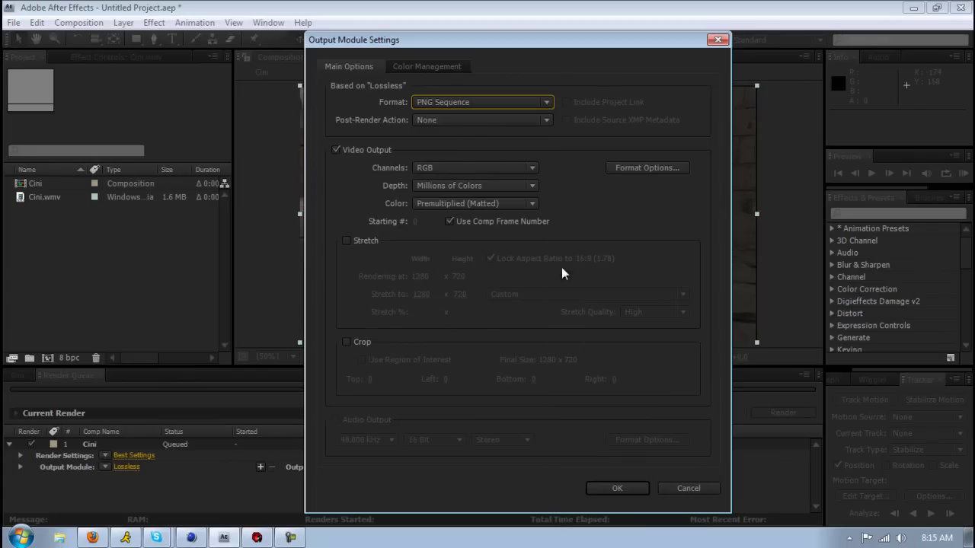
pyautogui.click(602, 491)
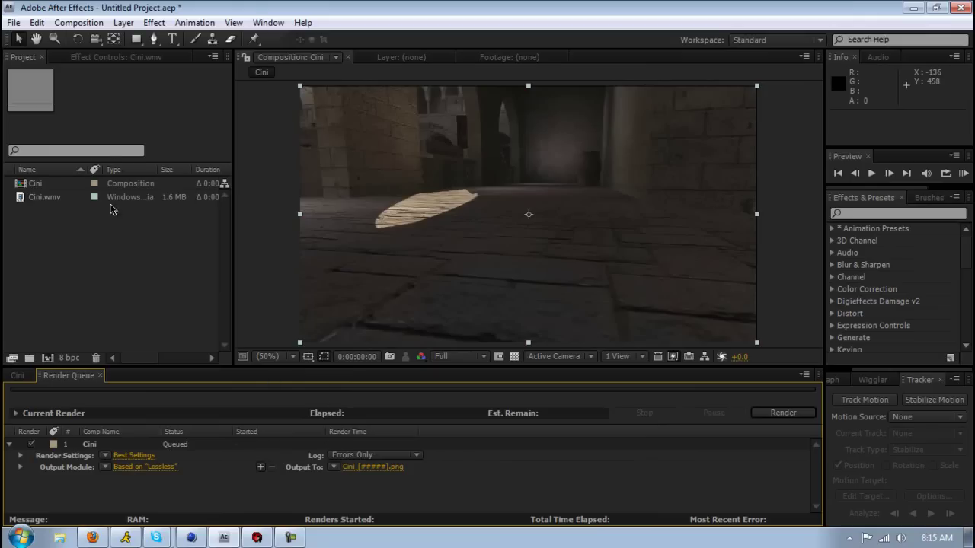
pyautogui.click(121, 186)
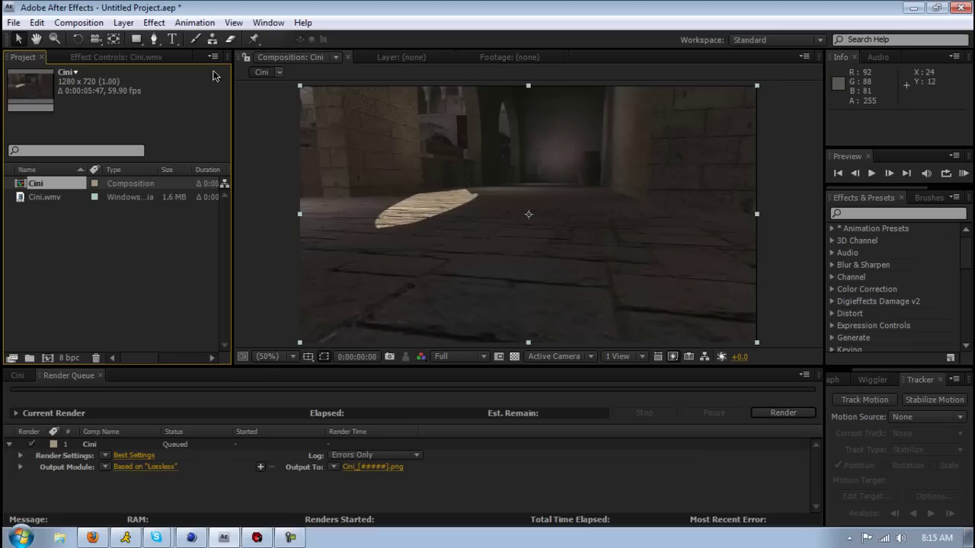
# - Browse the output location to the Desktop's png sequenoasfnk folder, then cancel the dialog
pyautogui.click(360, 467)
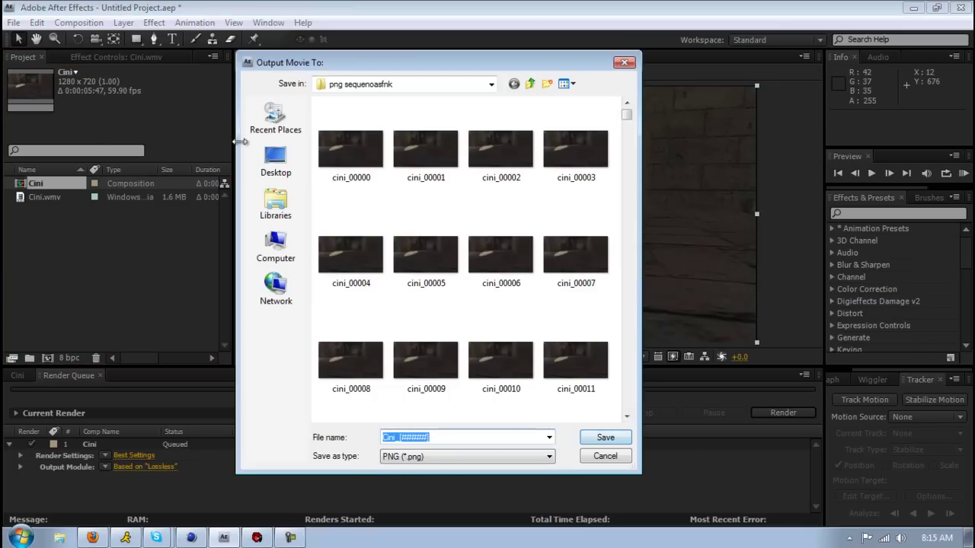
pyautogui.click(275, 162)
pyautogui.rightClick(416, 364)
pyautogui.click(376, 357)
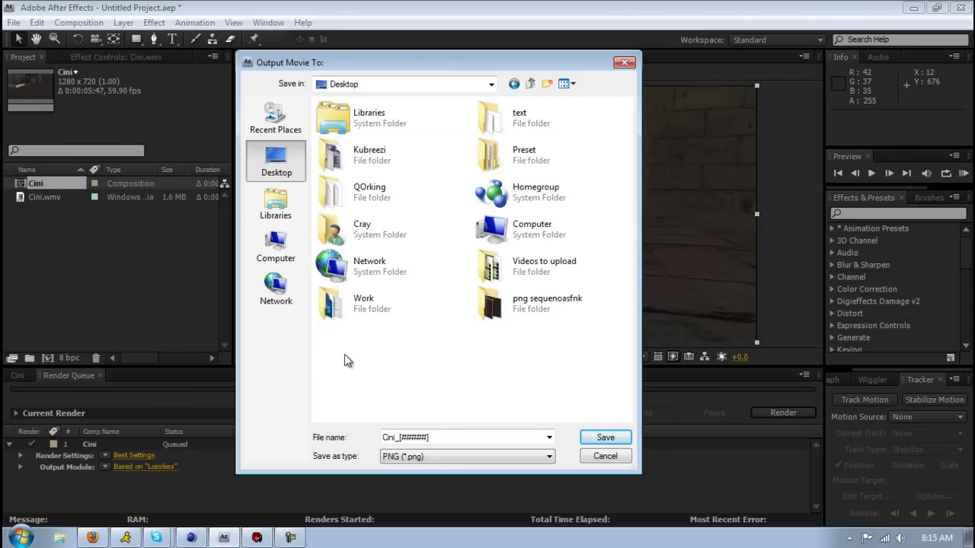
pyautogui.rightClick(341, 361)
pyautogui.moveTo(402, 293)
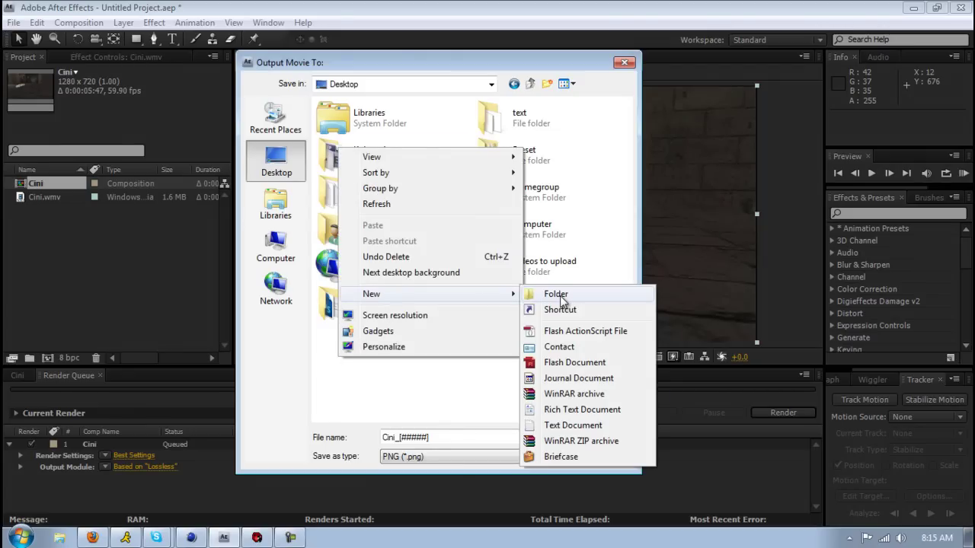
pyautogui.click(450, 373)
pyautogui.doubleClick(502, 304)
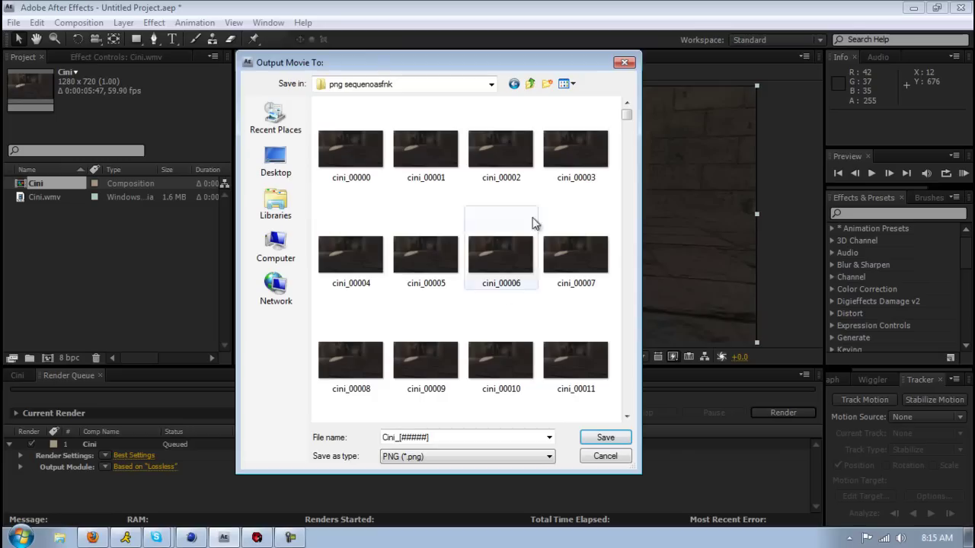
pyautogui.click(605, 457)
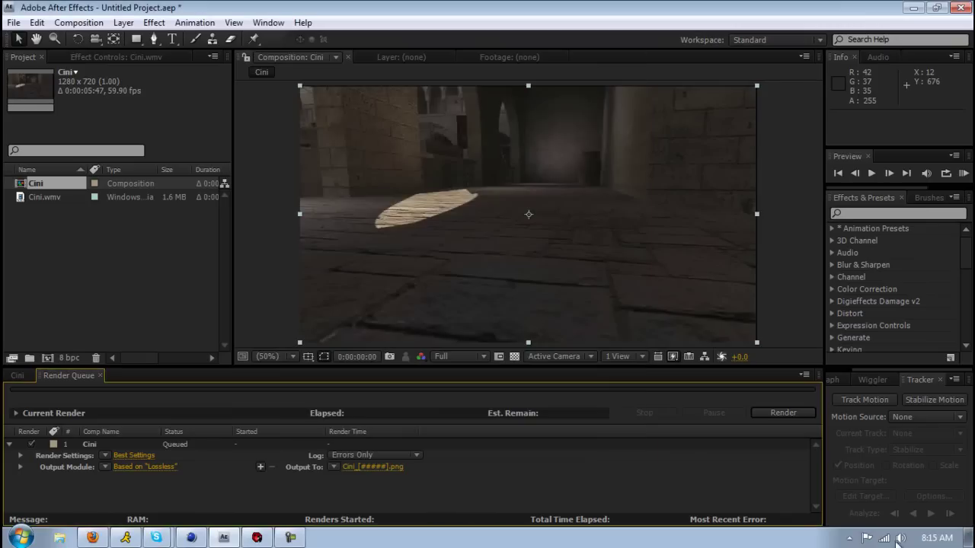
pyautogui.click(969, 537)
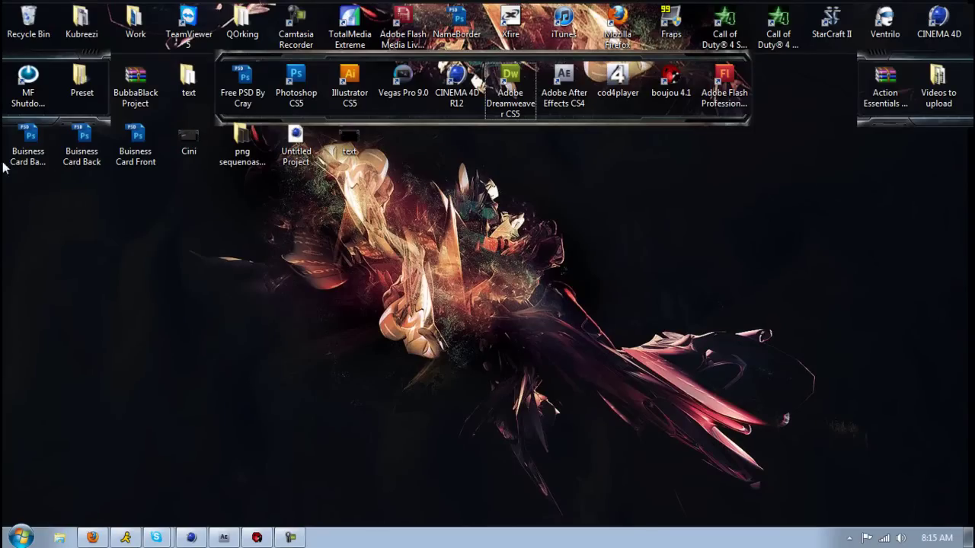
pyautogui.moveTo(14, 177); pyautogui.dragTo(973, 501)
pyautogui.moveTo(766, 437); pyautogui.dragTo(62, 313)
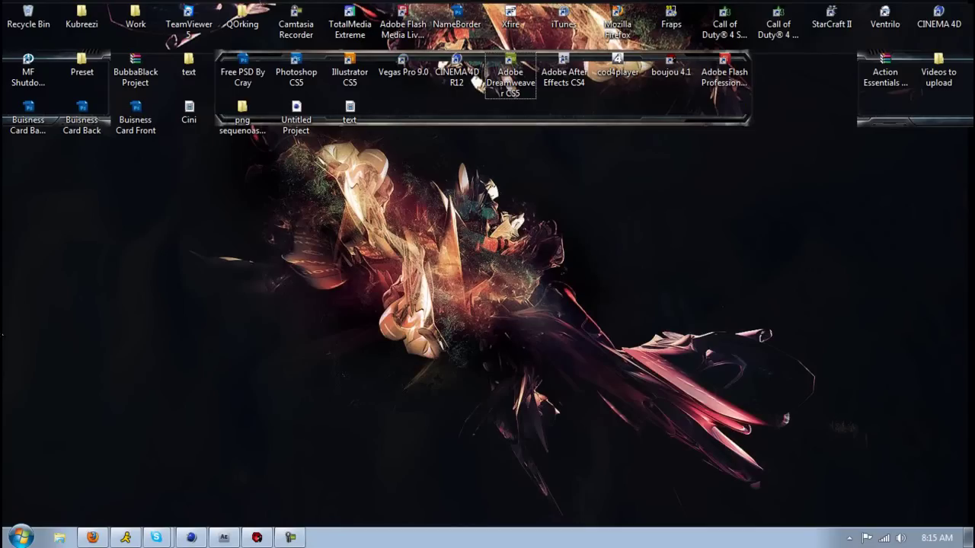
pyautogui.keyDown('ctrl'); pyautogui.scroll(3, 229, 313); pyautogui.keyUp('ctrl')
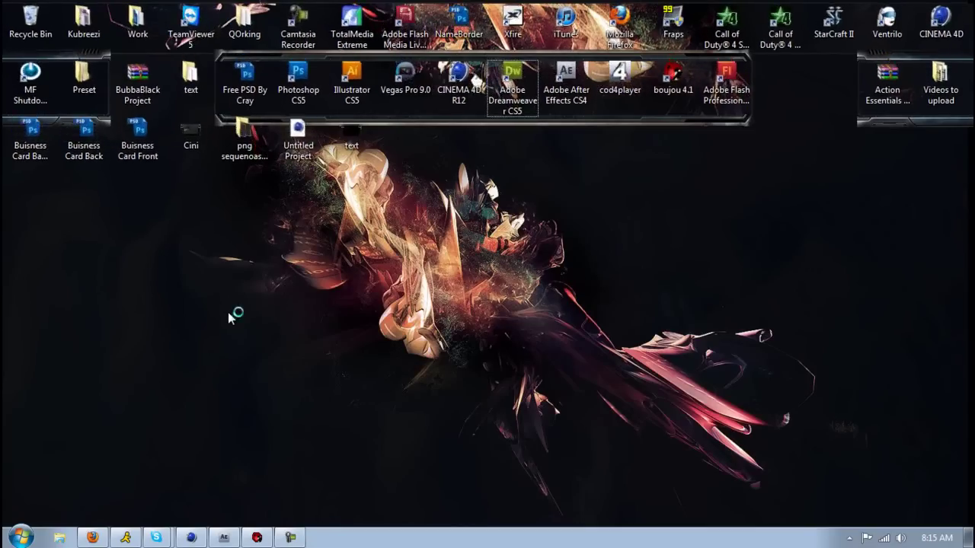
pyautogui.keyDown('ctrl'); pyautogui.scroll(-1, 225, 325); pyautogui.keyUp('ctrl')
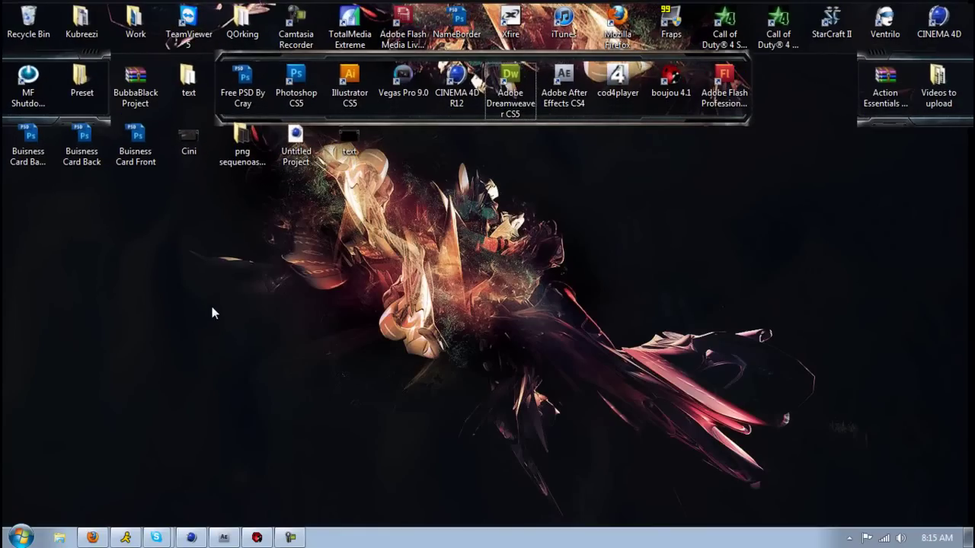
# - Toggle between the Cini timeline and Render Queue, then minimize After Effects
pyautogui.click(225, 537)
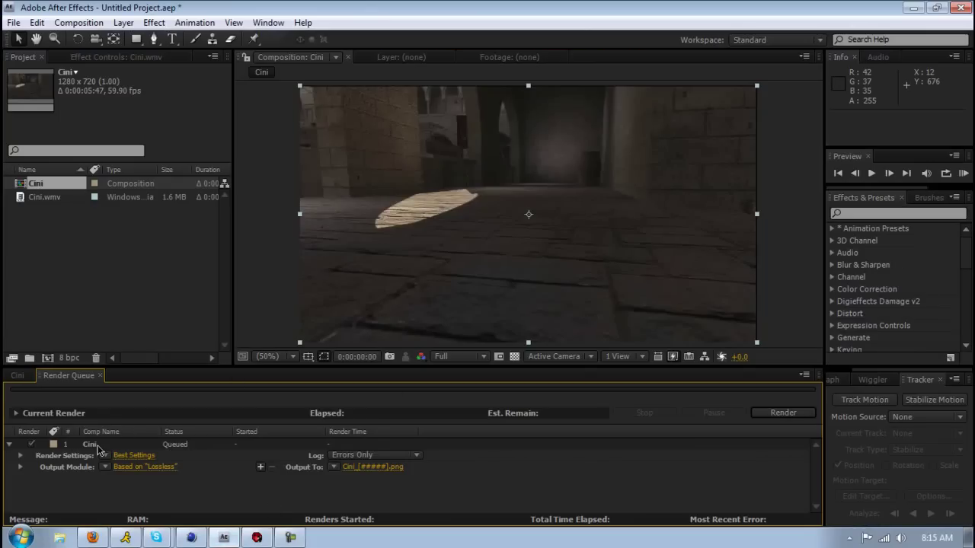
pyautogui.click(16, 377)
pyautogui.click(56, 379)
pyautogui.click(19, 377)
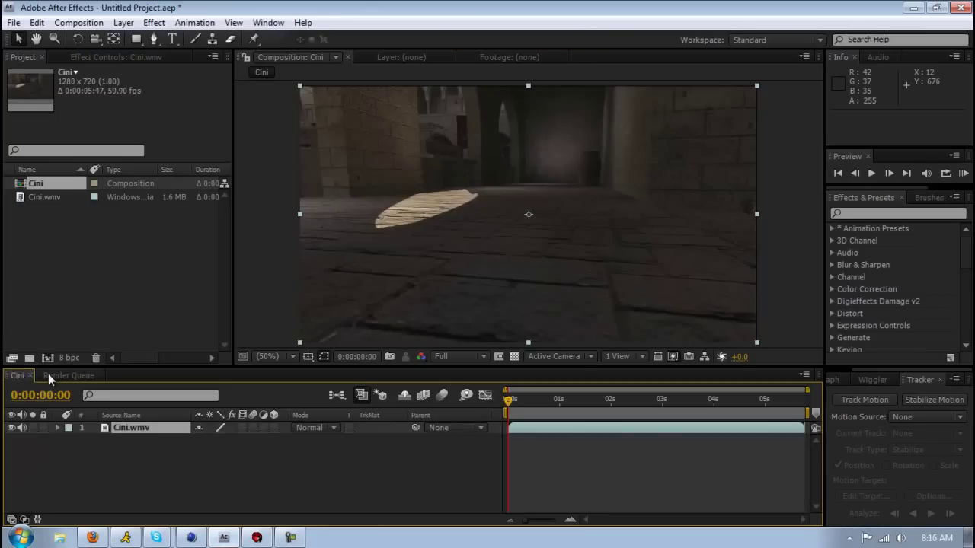
pyautogui.click(50, 378)
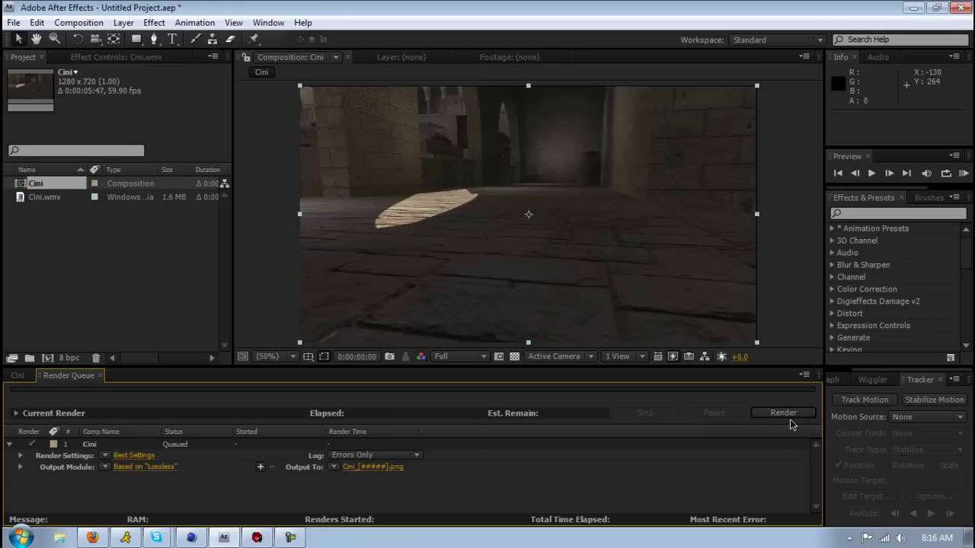
pyautogui.click(914, 8)
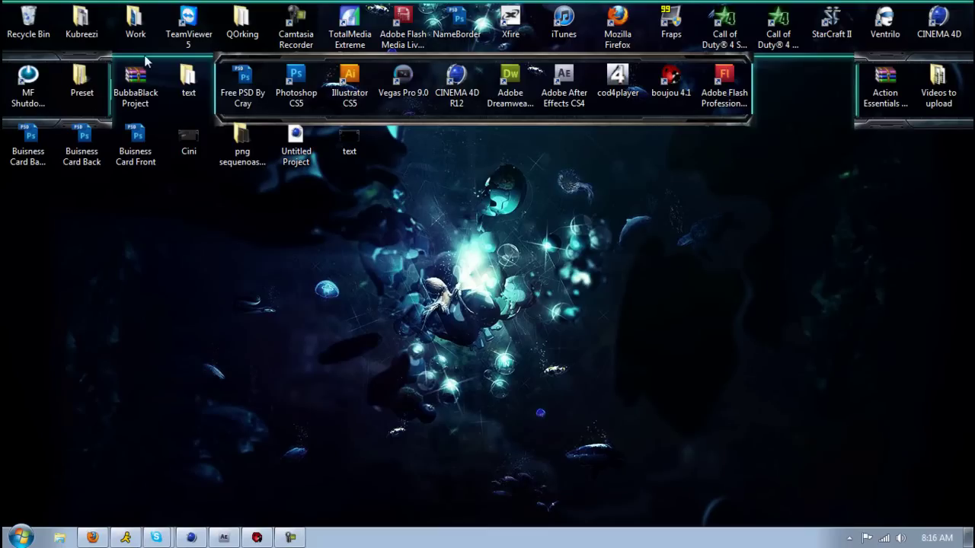
pyautogui.doubleClick(236, 144)
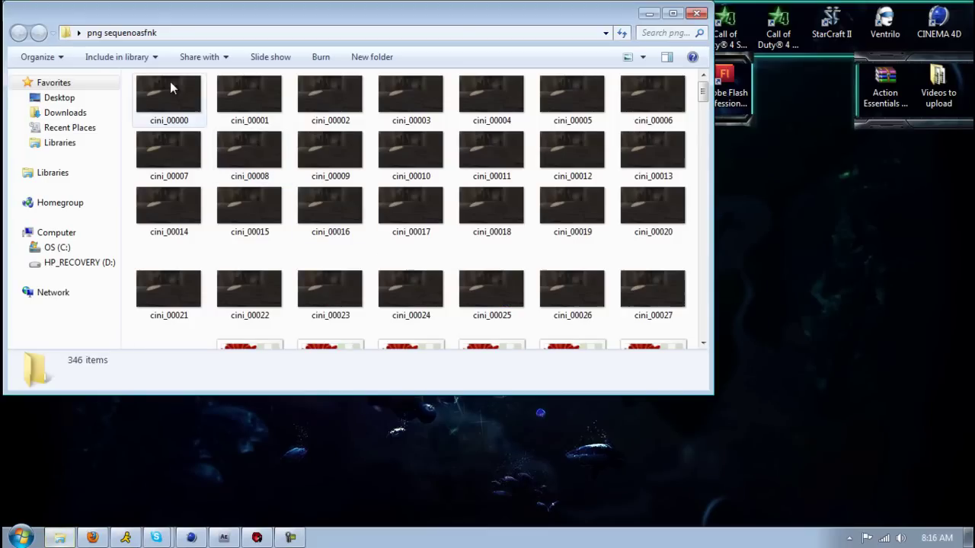
pyautogui.click(170, 81)
pyautogui.moveTo(701, 97); pyautogui.dragTo(699, 348)
pyautogui.moveTo(442, 329); pyautogui.dragTo(358, 251)
pyautogui.click(396, 174)
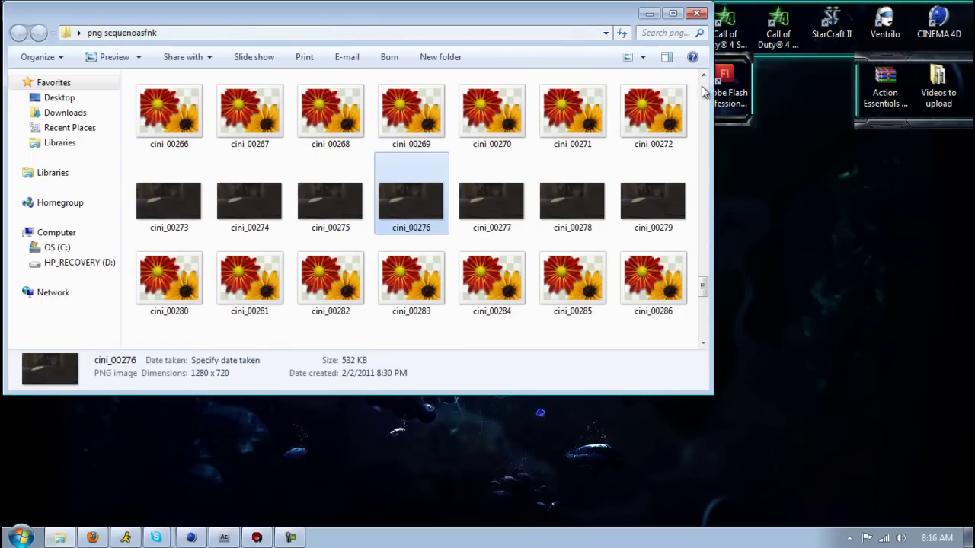
pyautogui.click(696, 13)
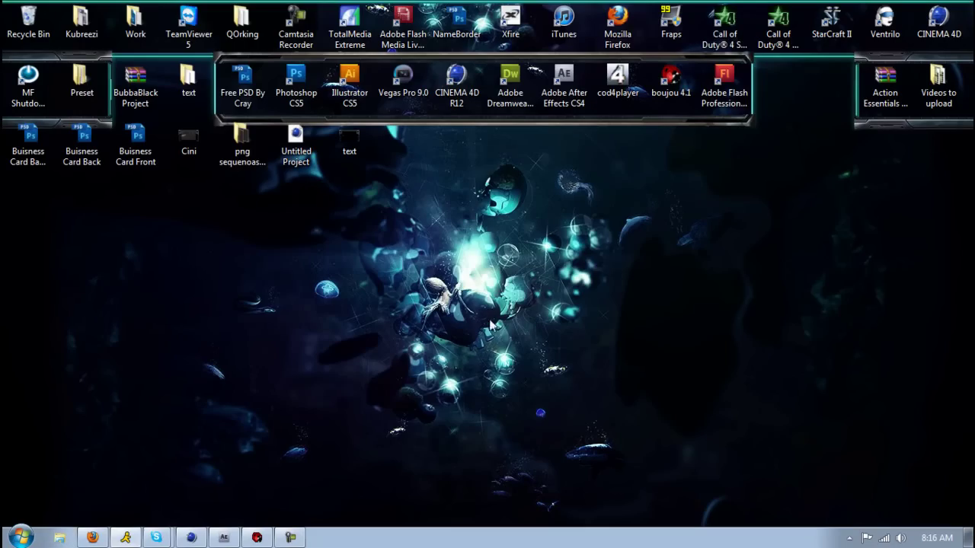
# - Start an image sequence import in boujou and browse to Desktop/png sequenoasfnk
pyautogui.click(257, 538)
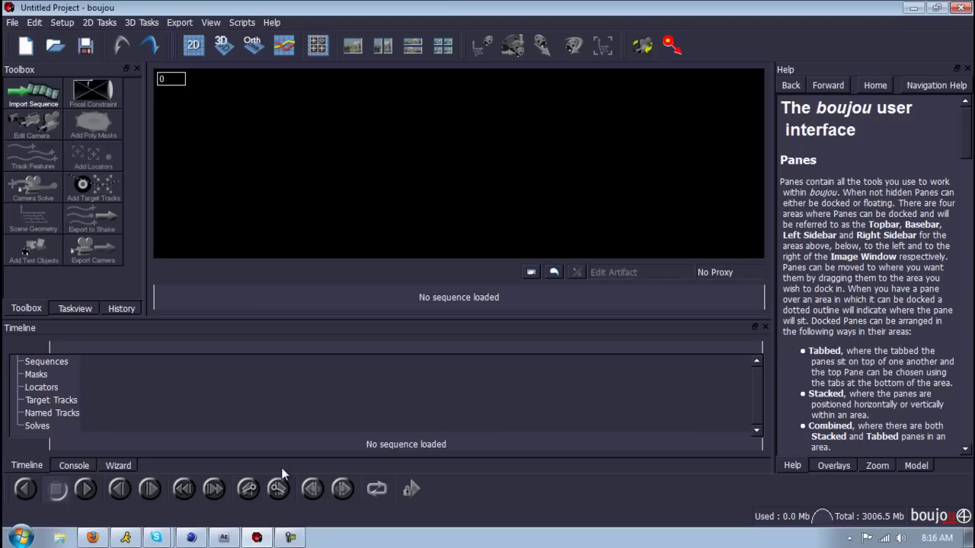
pyautogui.click(55, 22)
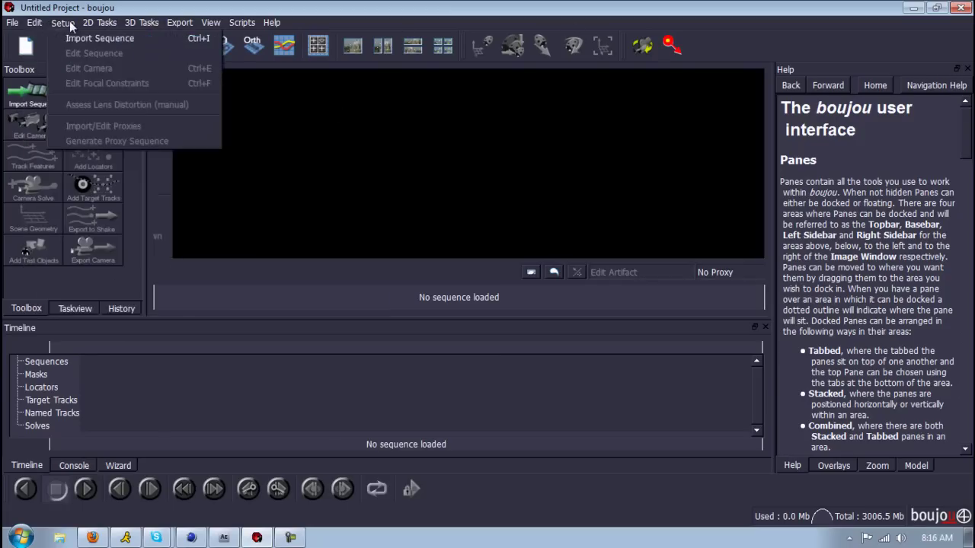
pyautogui.click(84, 38)
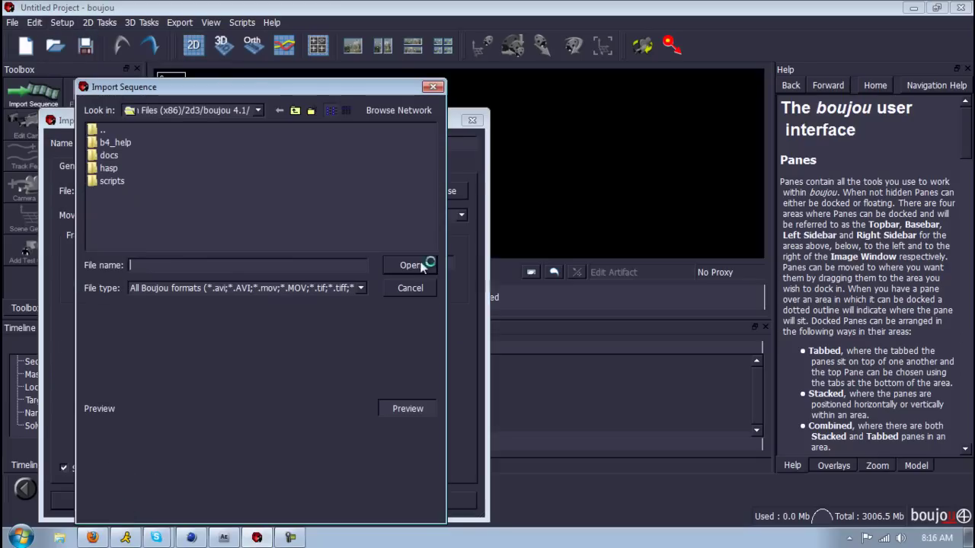
pyautogui.click(258, 110)
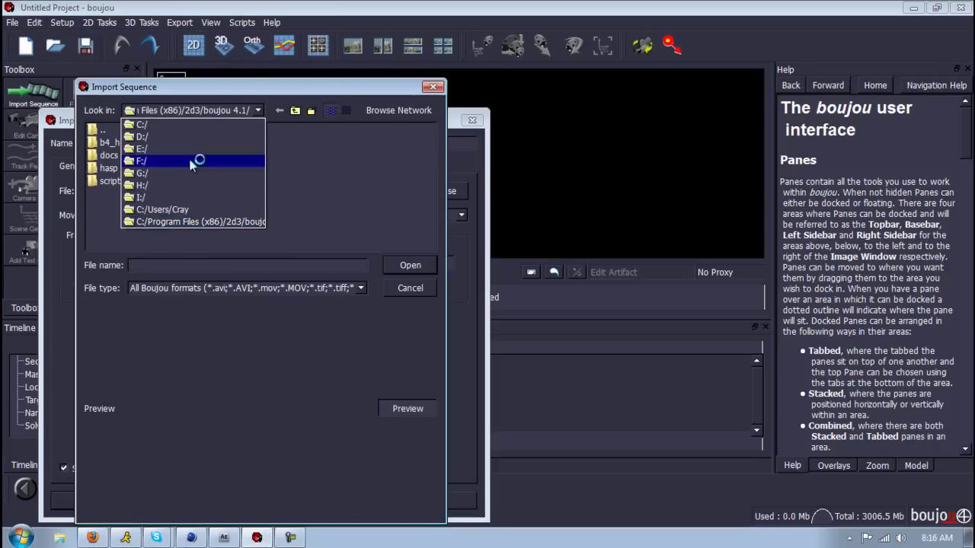
pyautogui.click(174, 210)
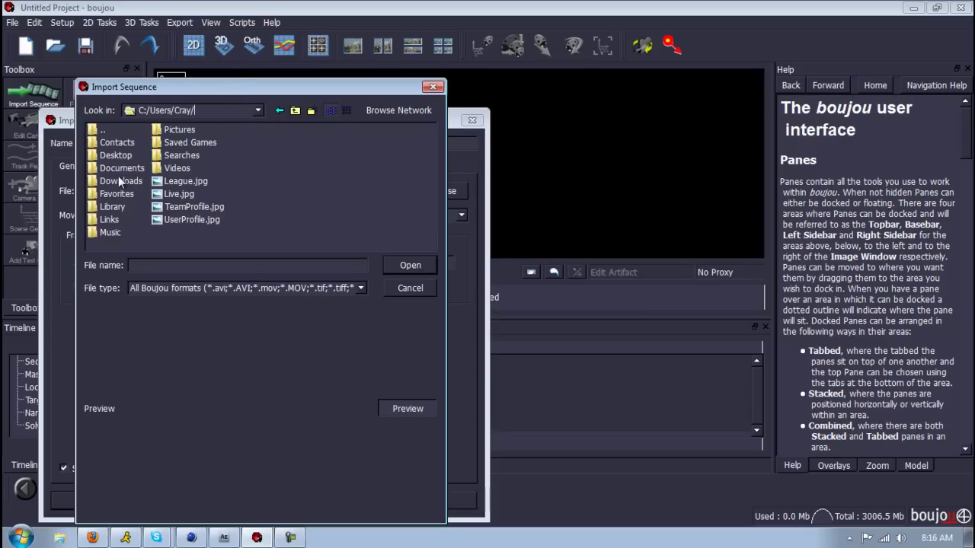
pyautogui.doubleClick(115, 154)
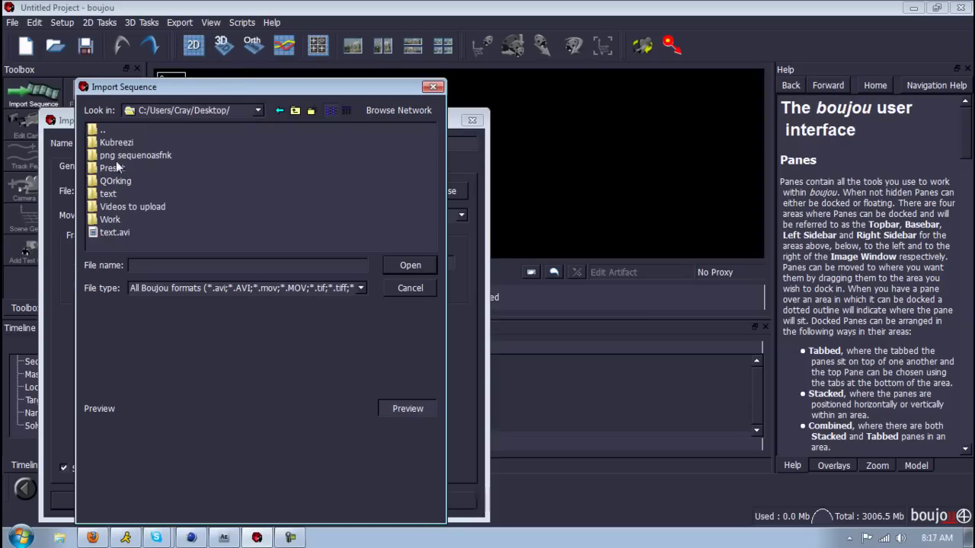
pyautogui.click(116, 157)
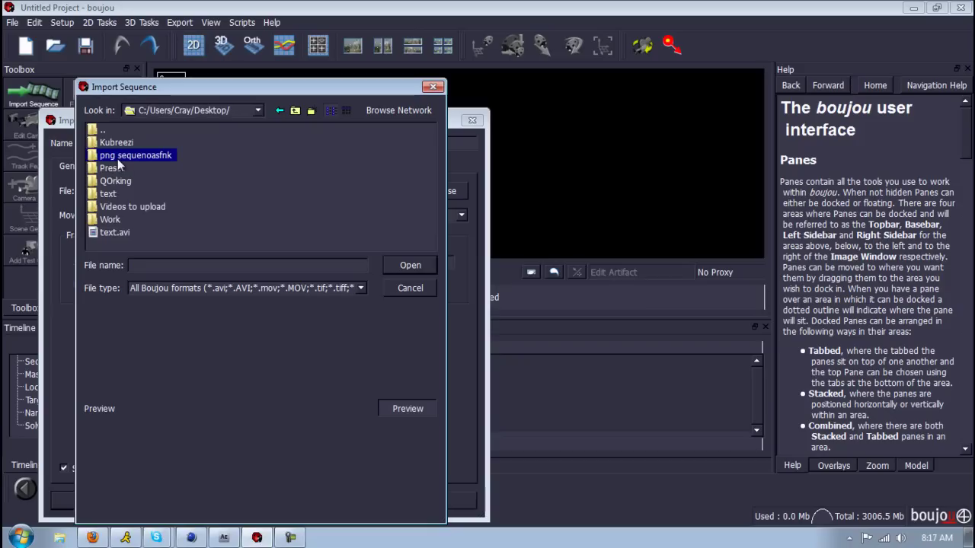
pyautogui.doubleClick(119, 156)
# - Pick cini_00000.png as the start frame and load frames 0–345
pyautogui.click(135, 142)
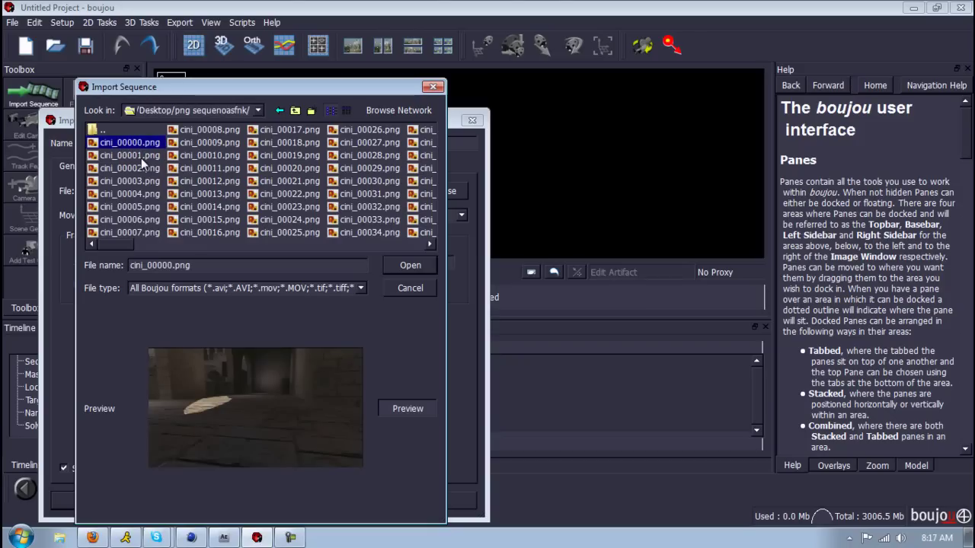
pyautogui.click(411, 266)
pyautogui.click(387, 495)
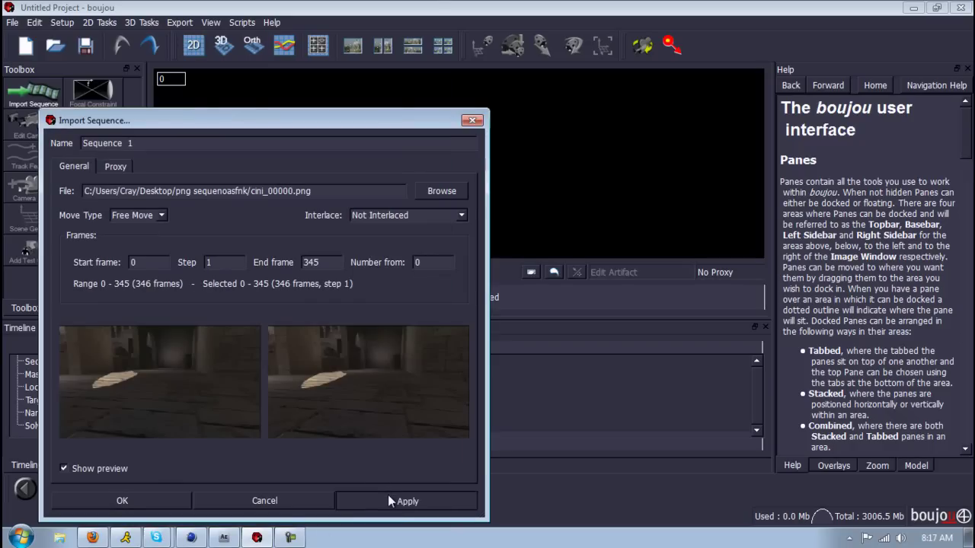
pyautogui.click(270, 503)
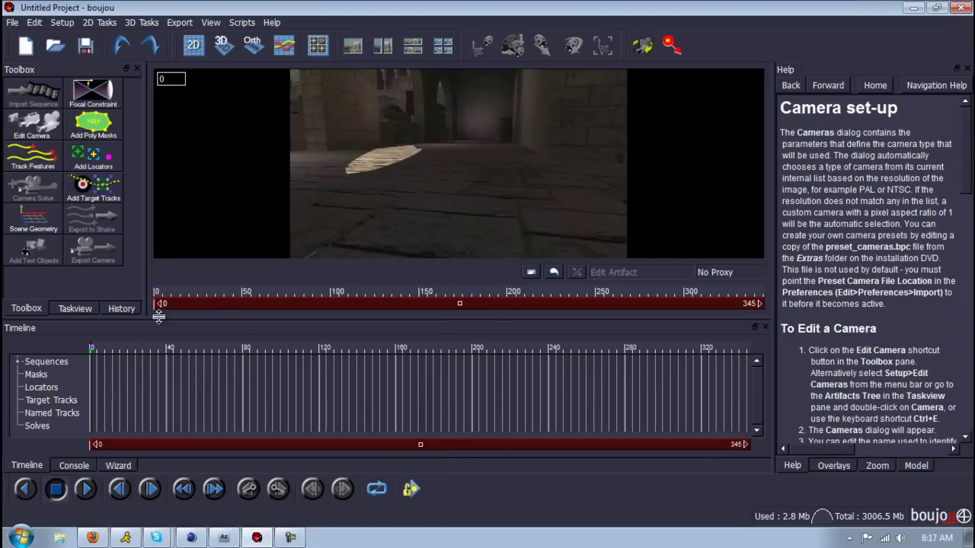
# - Choose a 59.94 frame rate in boujou's camera settings
pyautogui.click(59, 25)
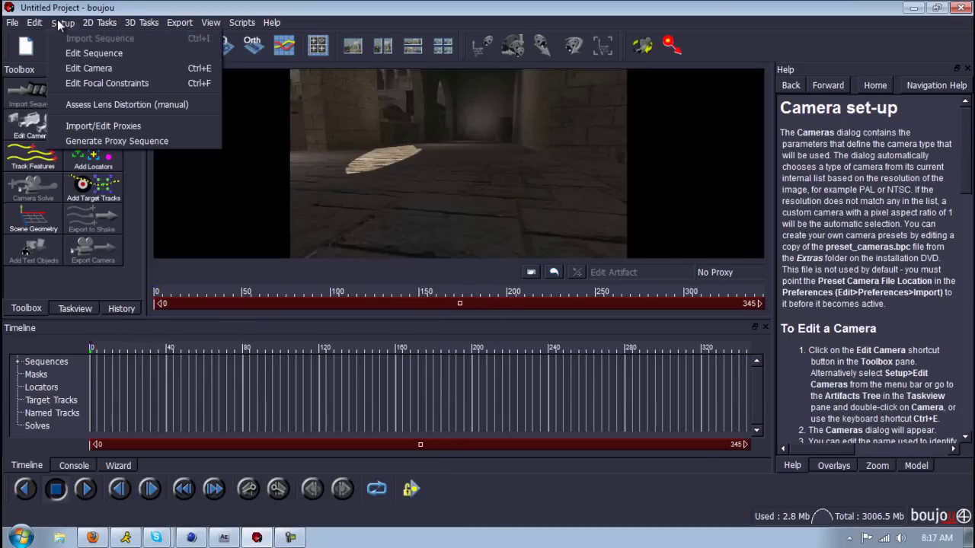
pyautogui.click(92, 67)
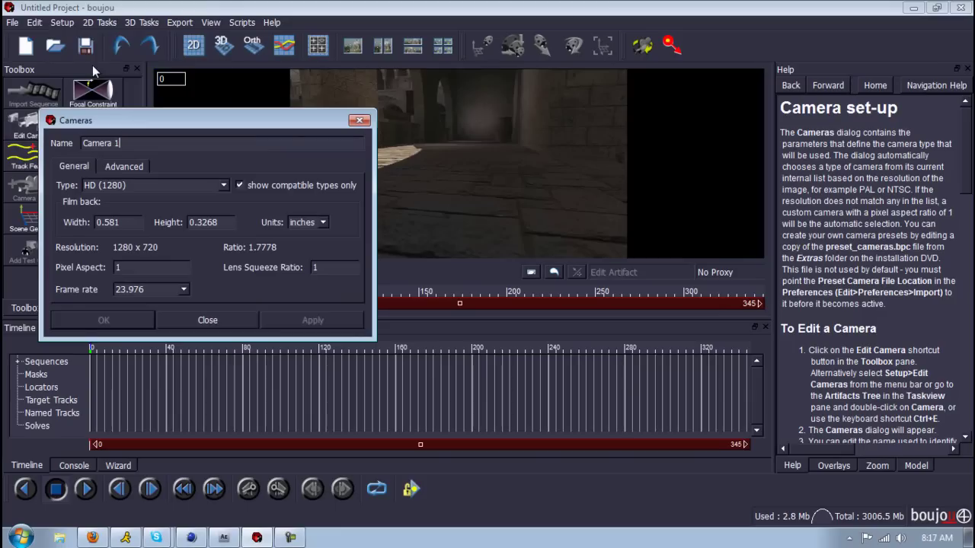
pyautogui.click(160, 291)
pyautogui.click(142, 378)
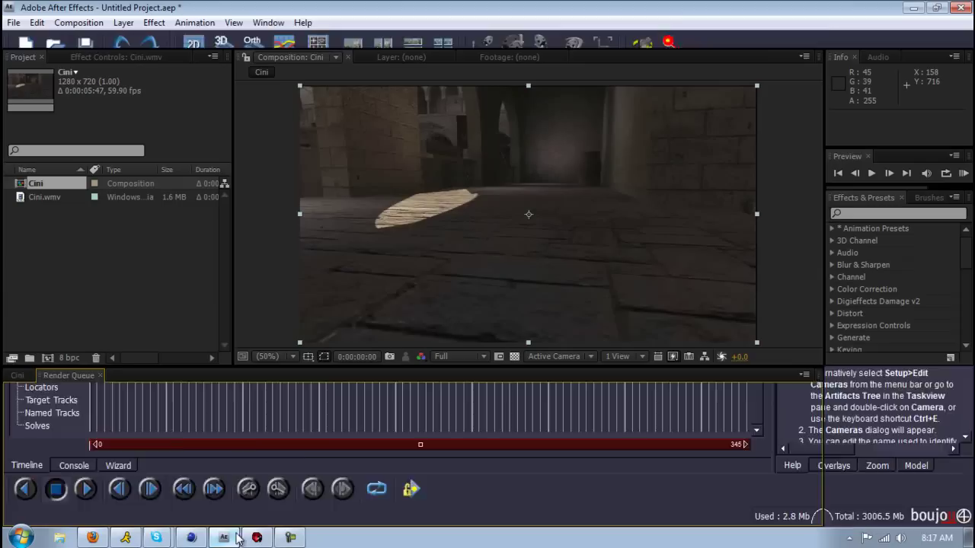
# - Check Cini.wmv's frame rate in After Effects, then apply 59.94 to the camera and close
pyautogui.click(224, 537)
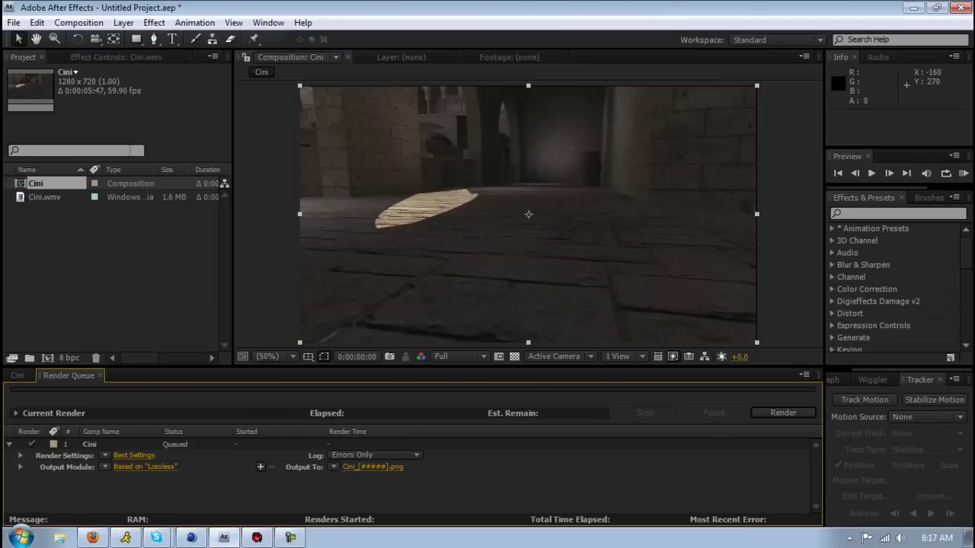
pyautogui.click(74, 191)
pyautogui.click(57, 198)
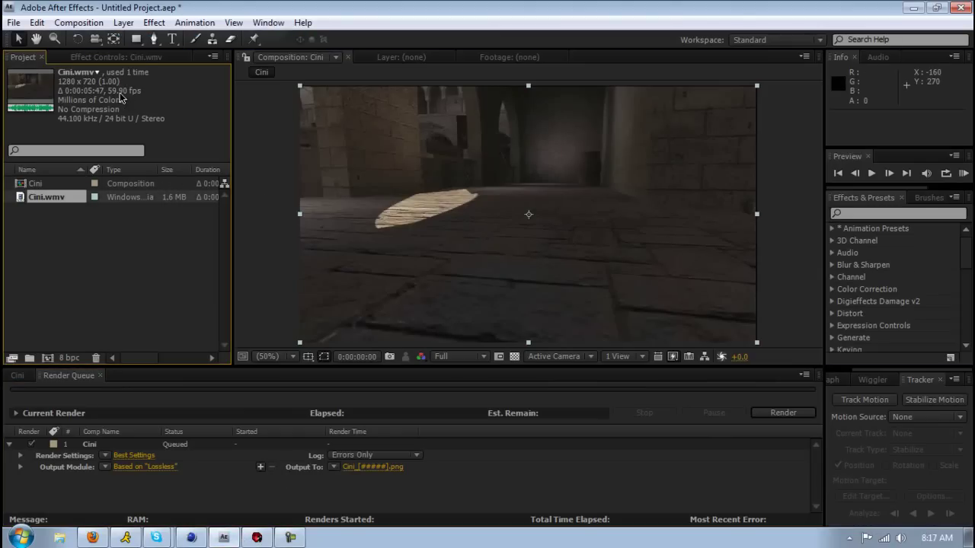
pyautogui.click(257, 537)
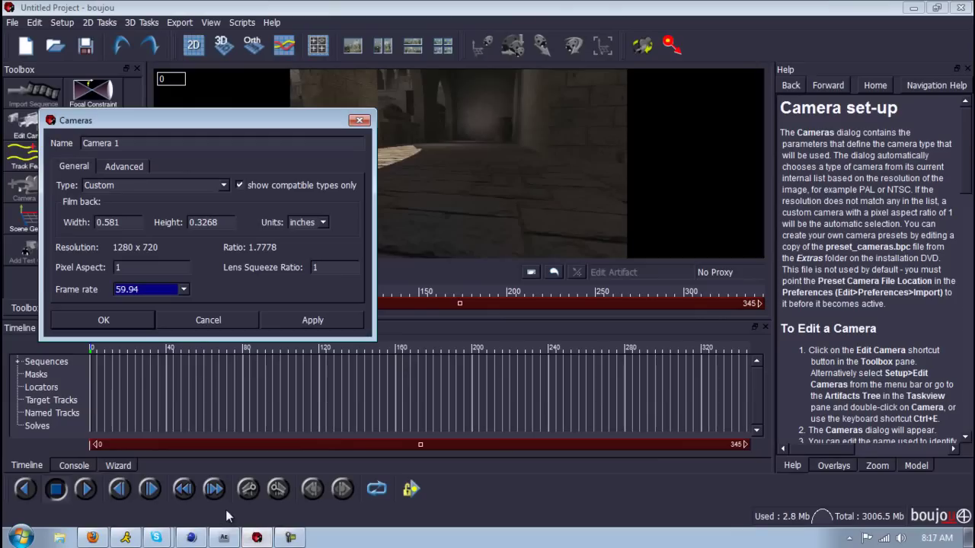
pyautogui.click(298, 320)
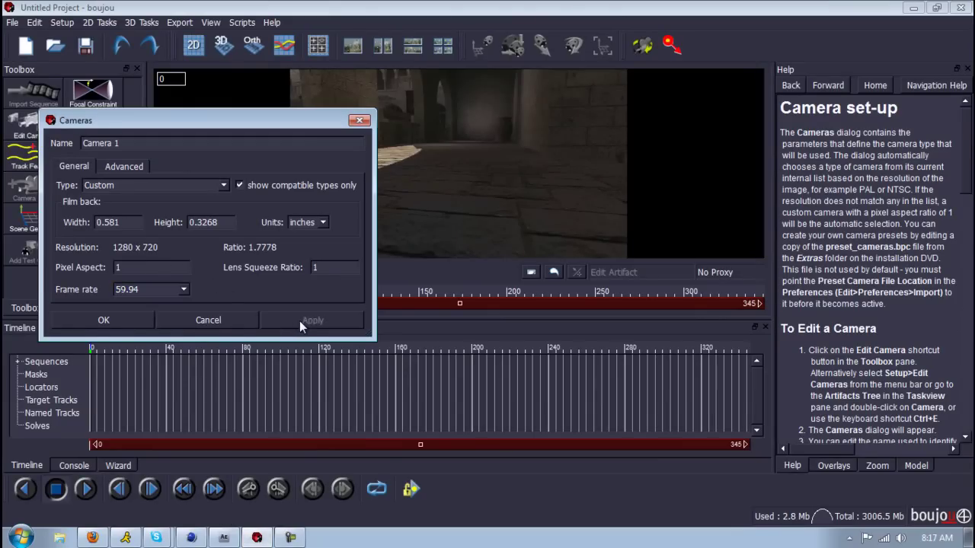
pyautogui.click(205, 320)
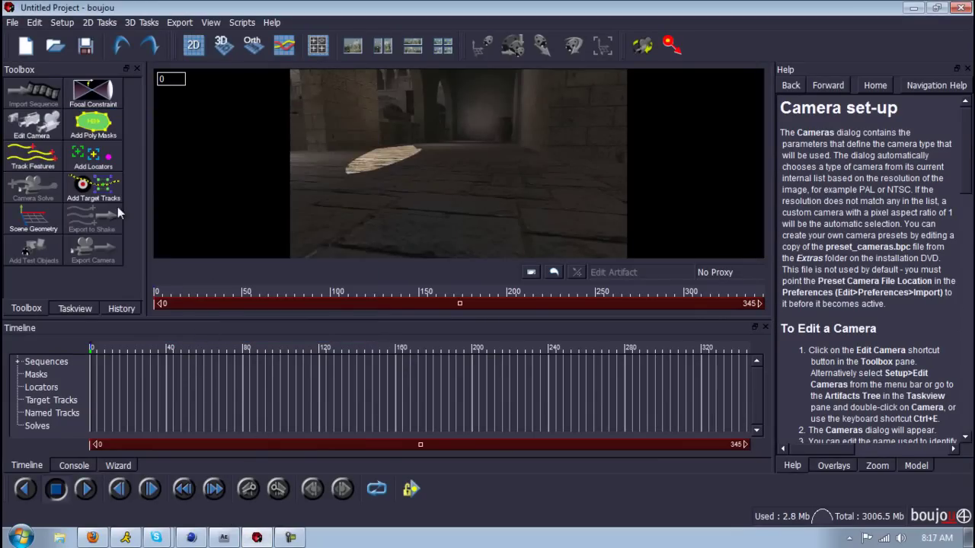
# - Run Track Features over all frames of the cini footage
pyautogui.click(34, 156)
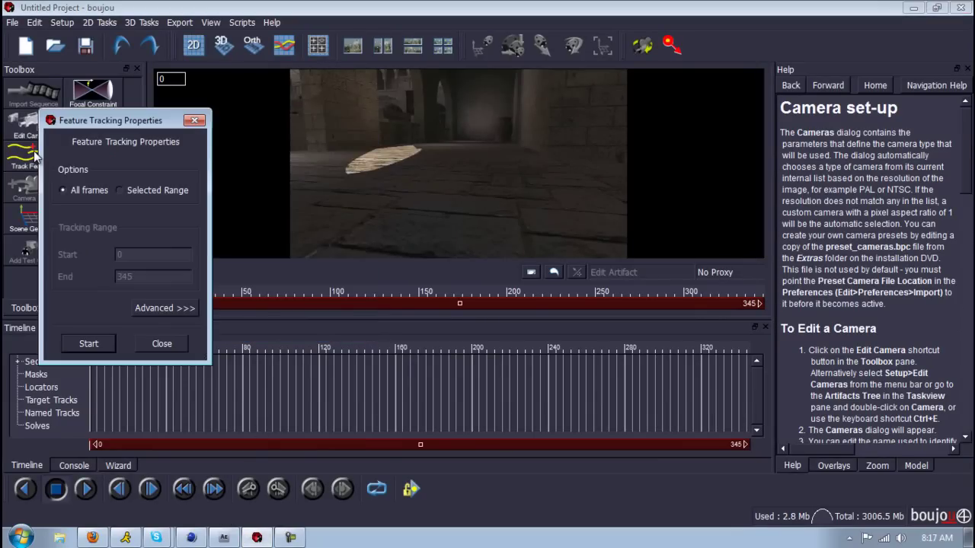
pyautogui.click(89, 343)
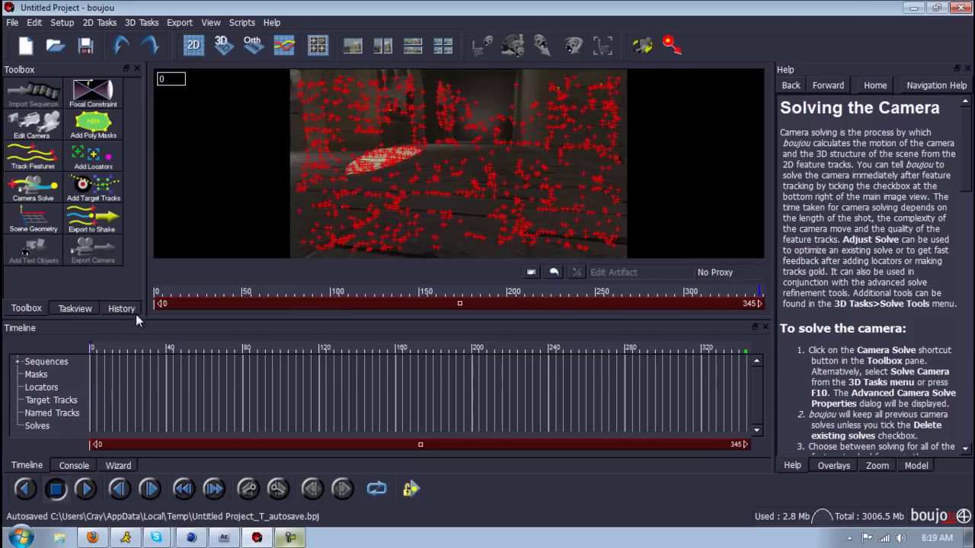
pyautogui.click(290, 537)
pyautogui.click(293, 538)
# - Run Camera Solve over all frames, checking Cinema 4D while it computes
pyautogui.click(29, 197)
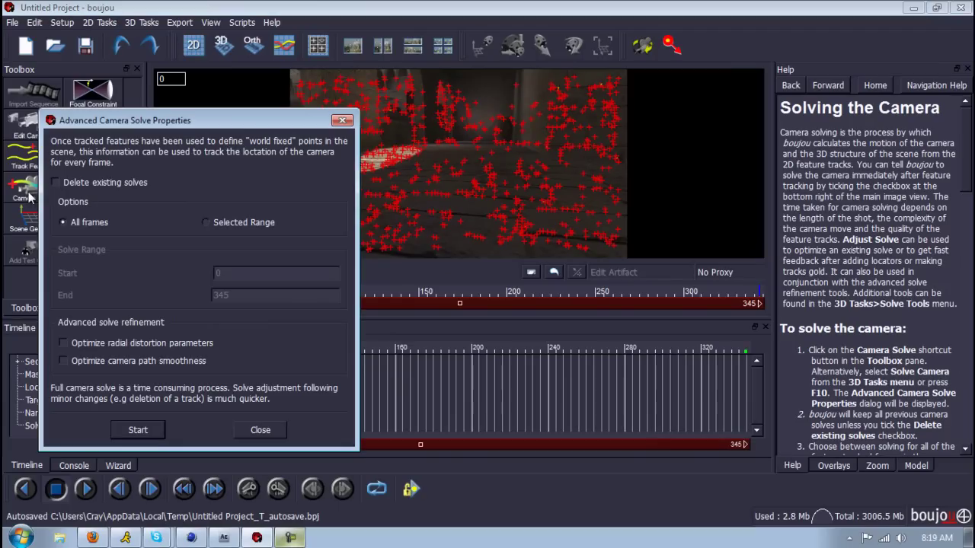
pyautogui.click(138, 429)
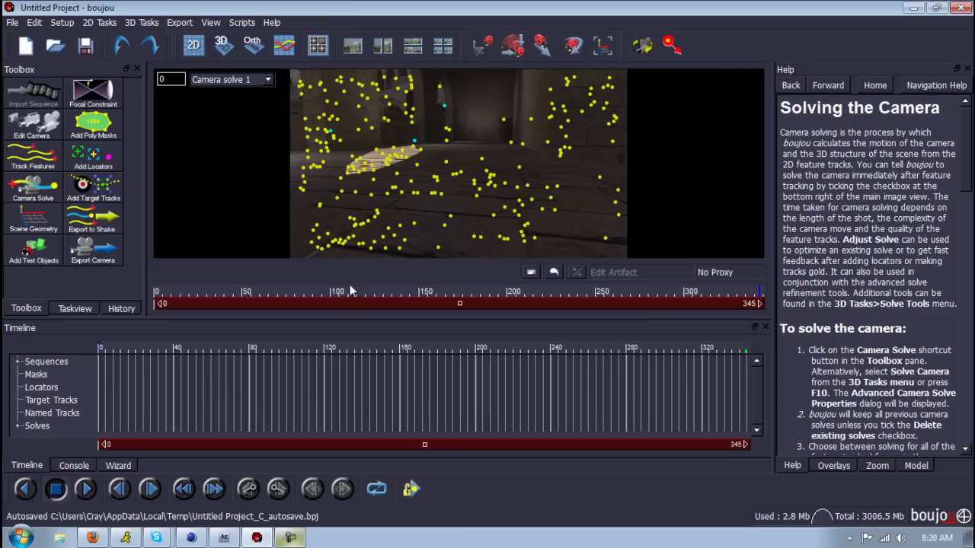
pyautogui.click(191, 538)
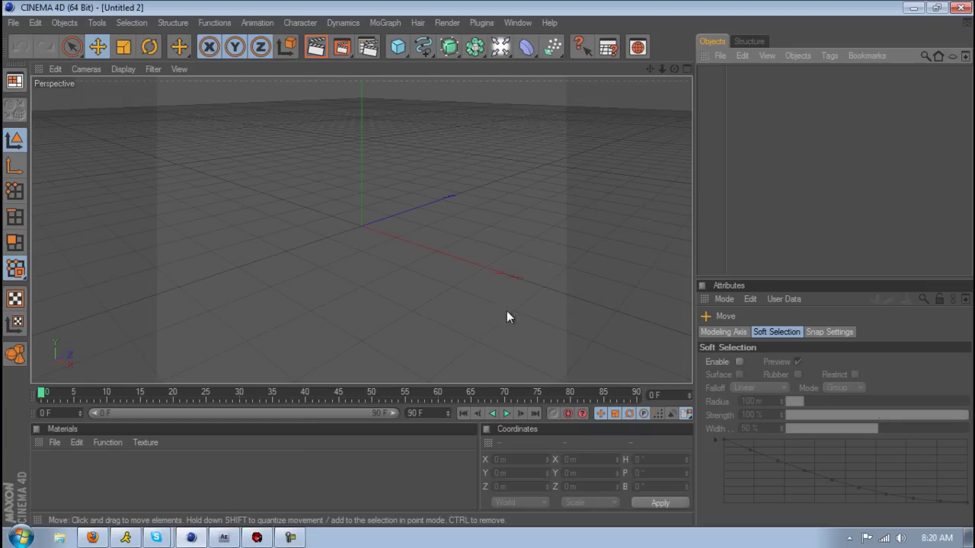
pyautogui.click(256, 537)
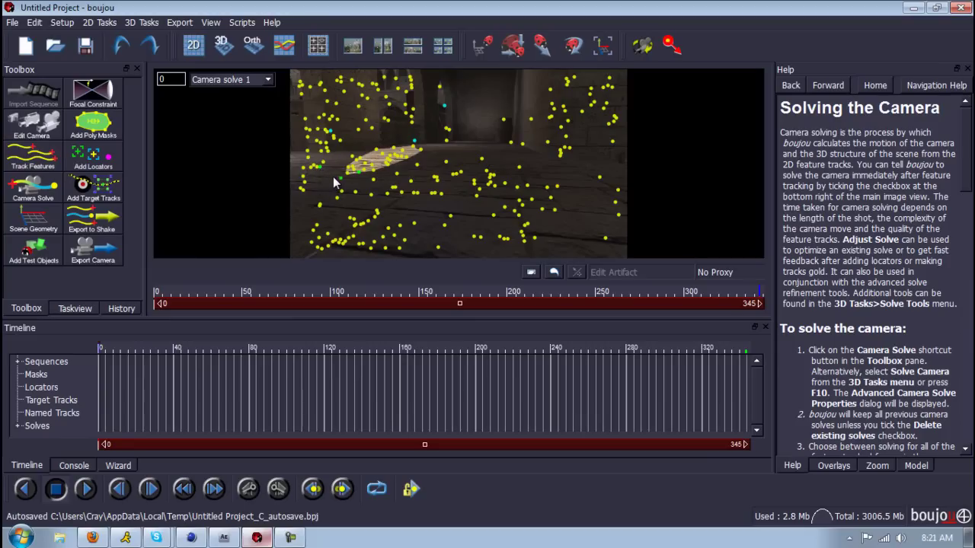
# - Flag the solved track near the lit floor patch for export
pyautogui.rightClick(341, 185)
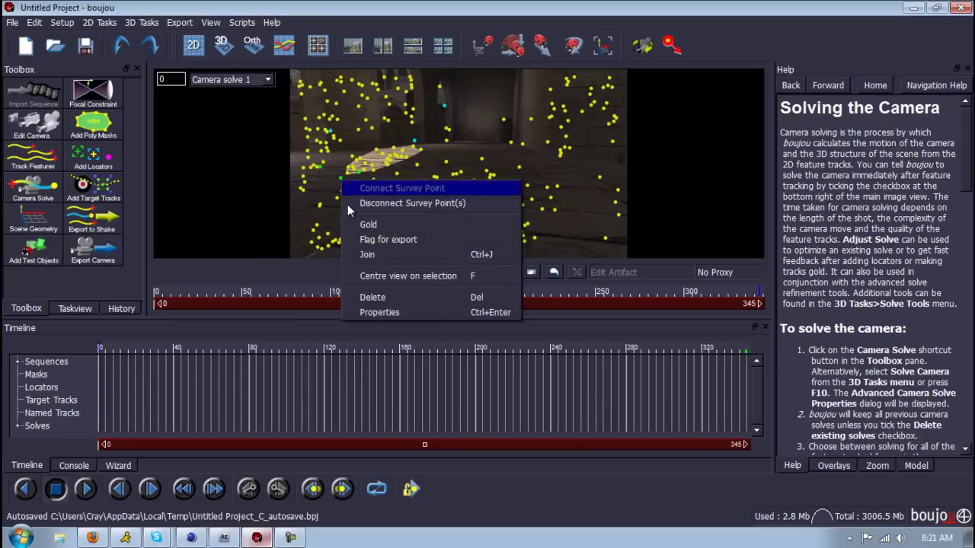
pyautogui.click(381, 238)
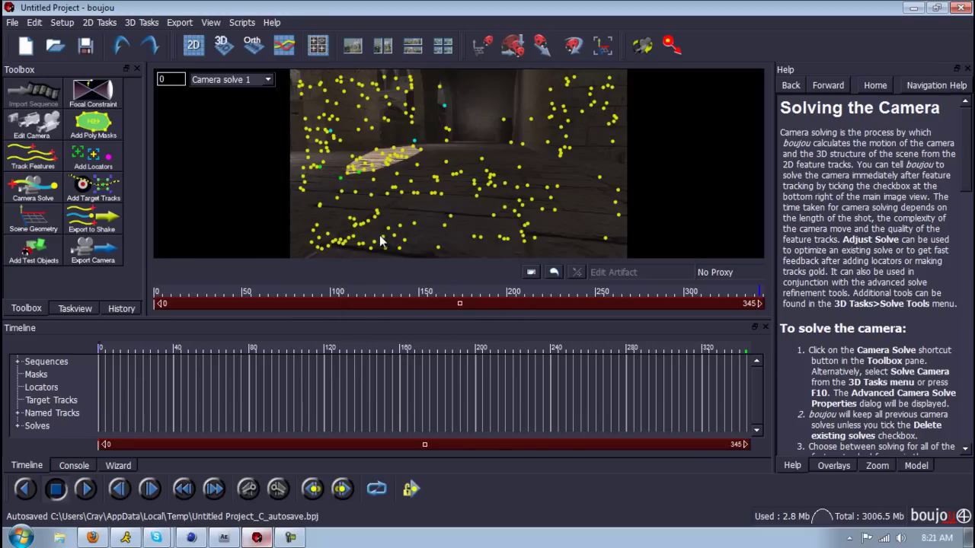
# - Start Export Camera Solve and look through the save location picker
pyautogui.click(181, 23)
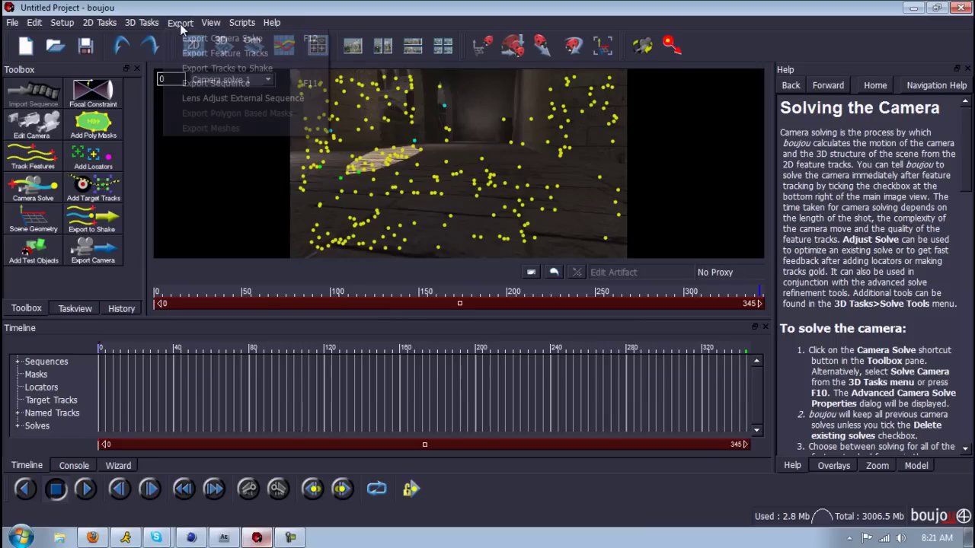
pyautogui.click(222, 39)
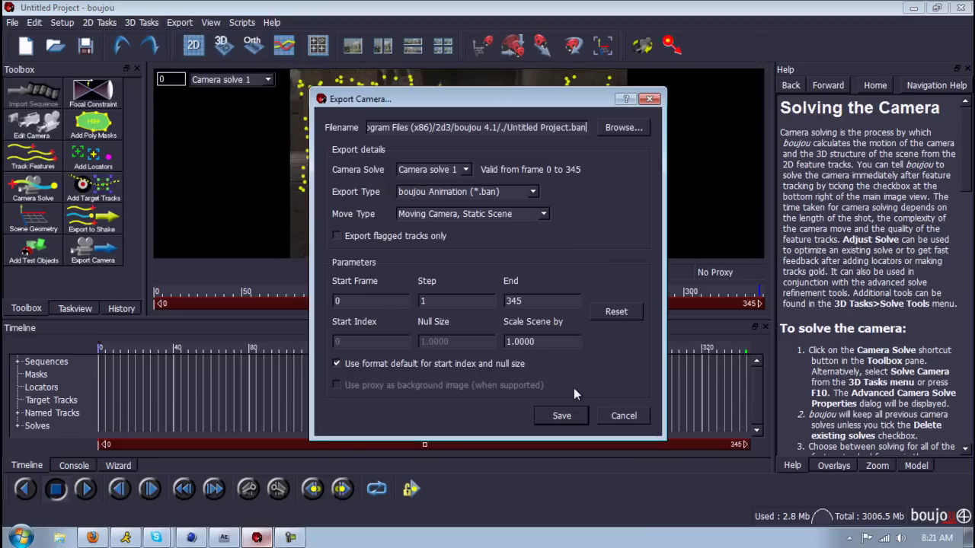
pyautogui.click(625, 128)
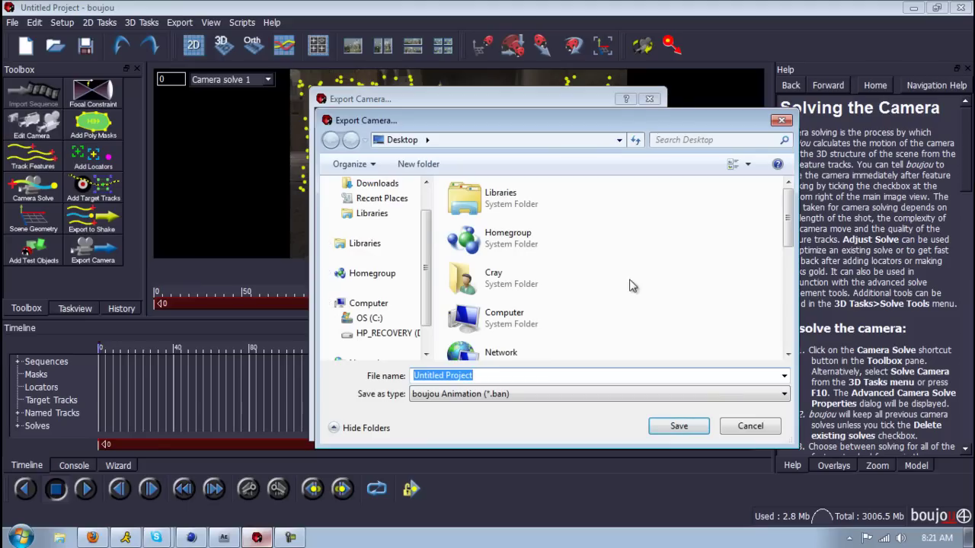
pyautogui.moveTo(790, 213); pyautogui.dragTo(792, 335)
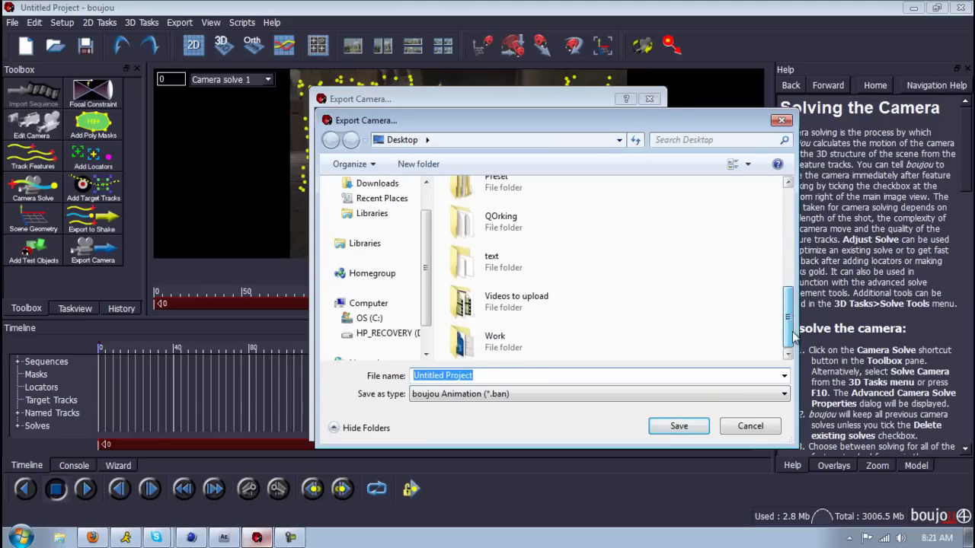
pyautogui.click(750, 427)
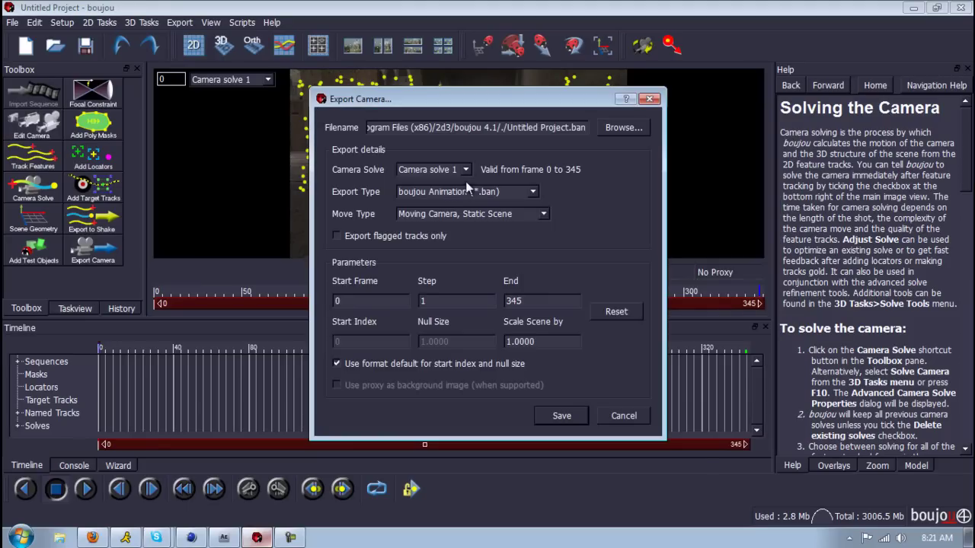
pyautogui.moveTo(546, 103); pyautogui.dragTo(590, 107)
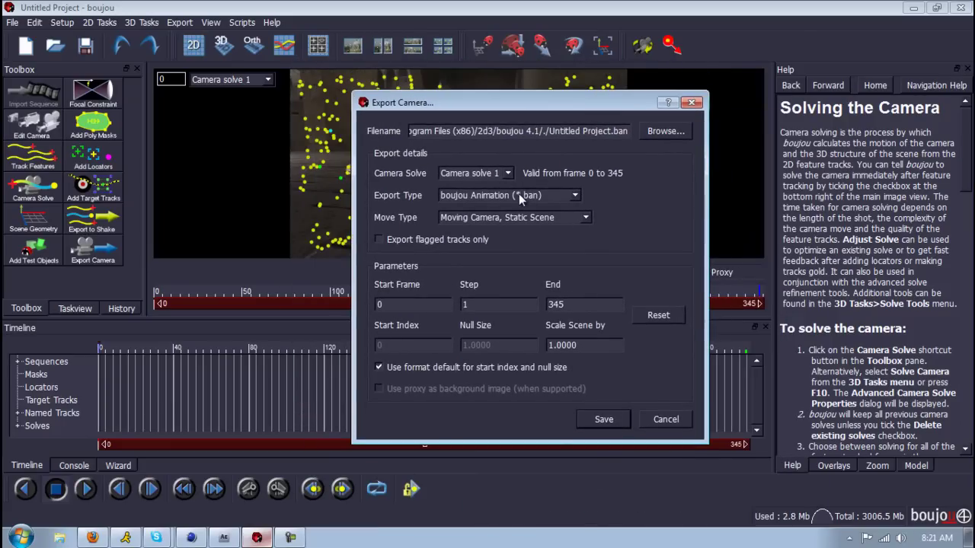
# - Set the export type to Cinema 4D (*.c4d) with flagged tracks only
pyautogui.click(519, 195)
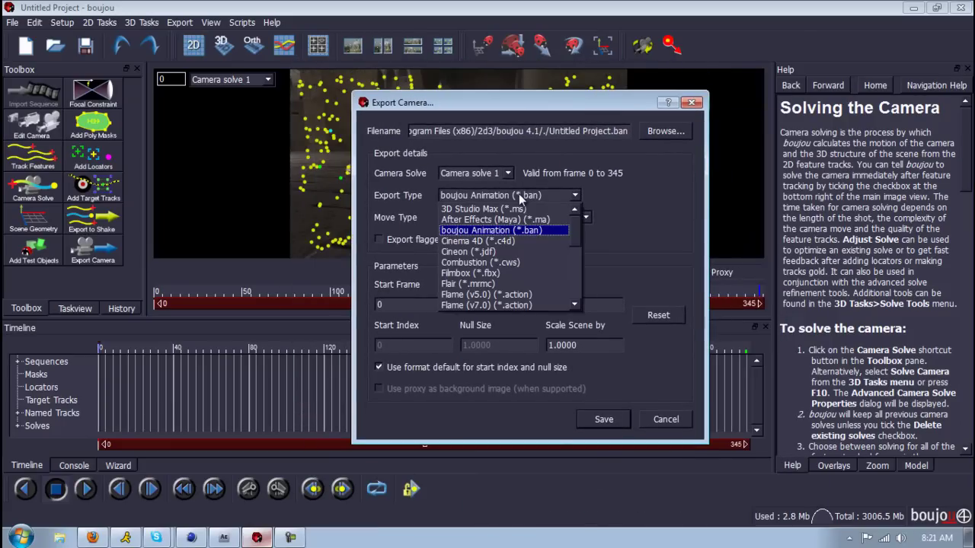
pyautogui.click(494, 241)
pyautogui.moveTo(519, 114); pyautogui.dragTo(744, 124)
pyautogui.click(724, 206)
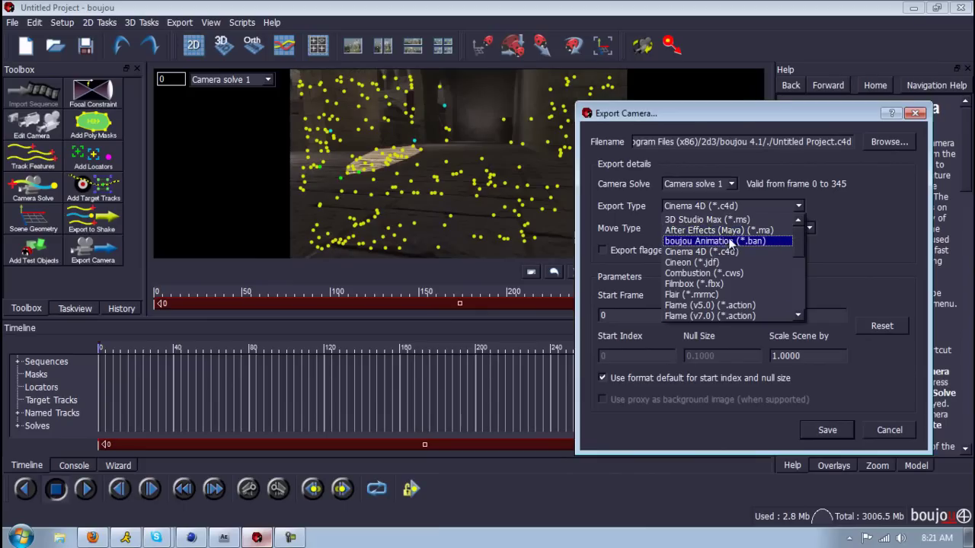
pyautogui.click(720, 251)
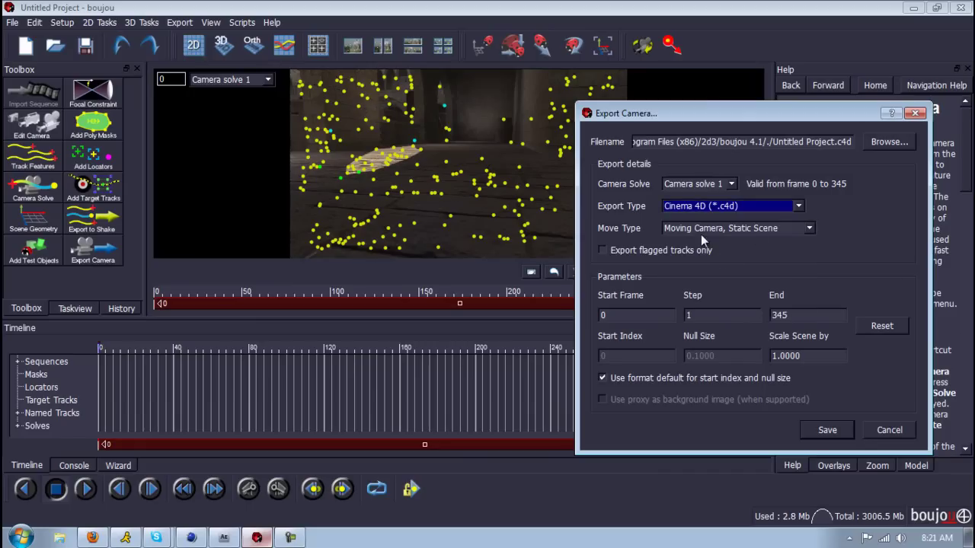
pyautogui.click(603, 250)
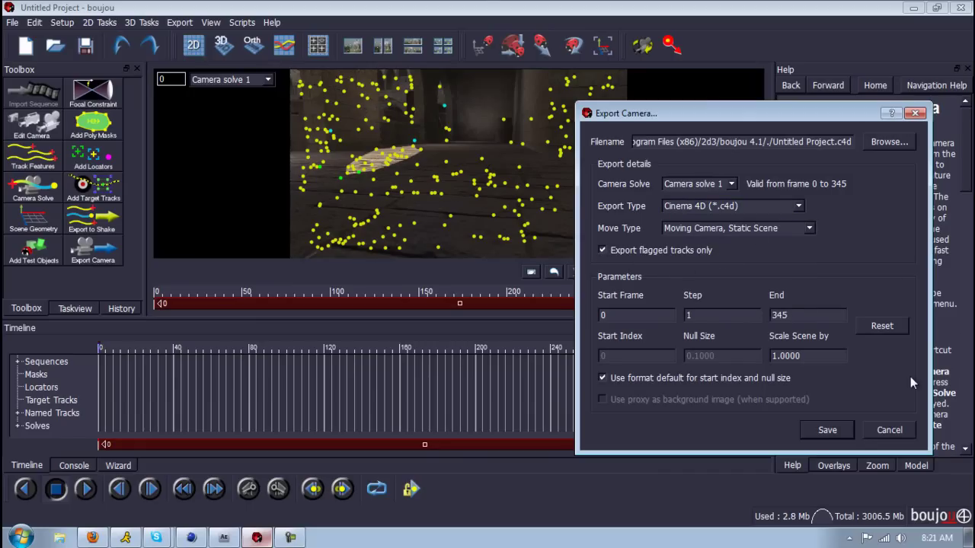
pyautogui.click(883, 430)
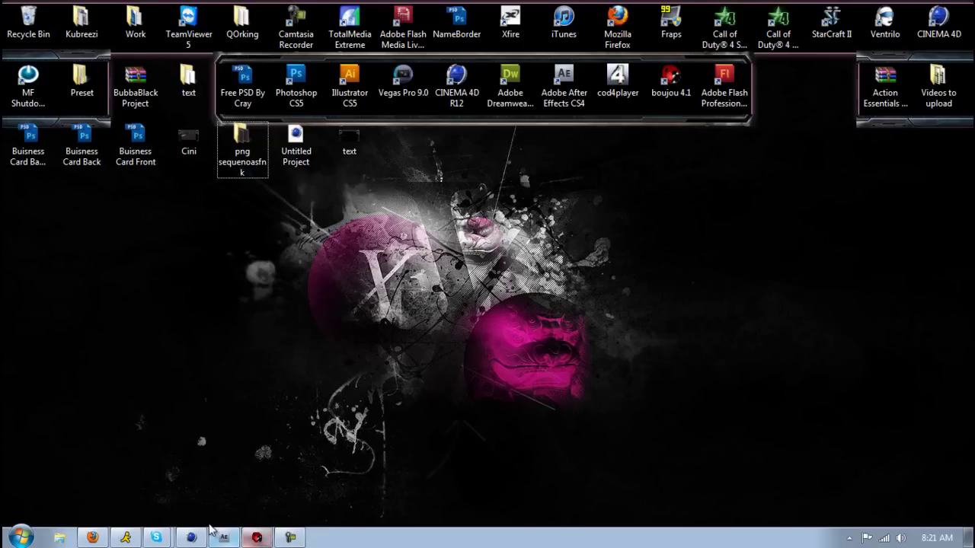
pyautogui.click(195, 537)
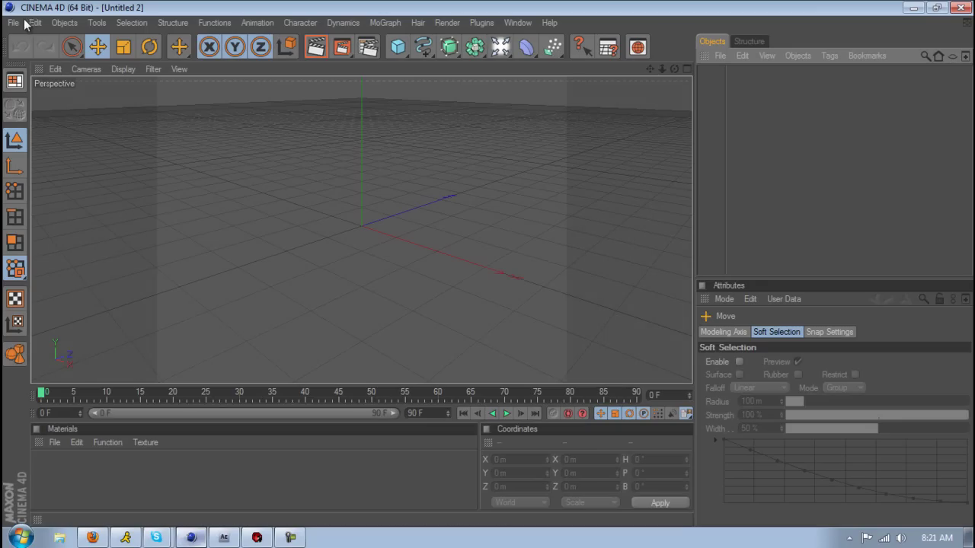
# - Open Untitled Project.c4d, accept the import settings, and extend the timeline to frame 345
pyautogui.click(14, 22)
pyautogui.click(32, 57)
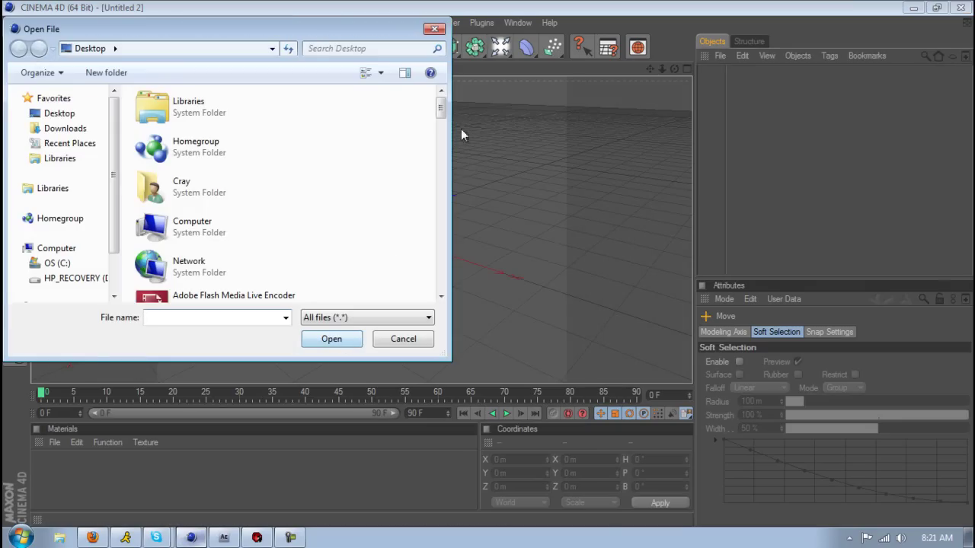
pyautogui.moveTo(445, 113); pyautogui.dragTo(438, 278)
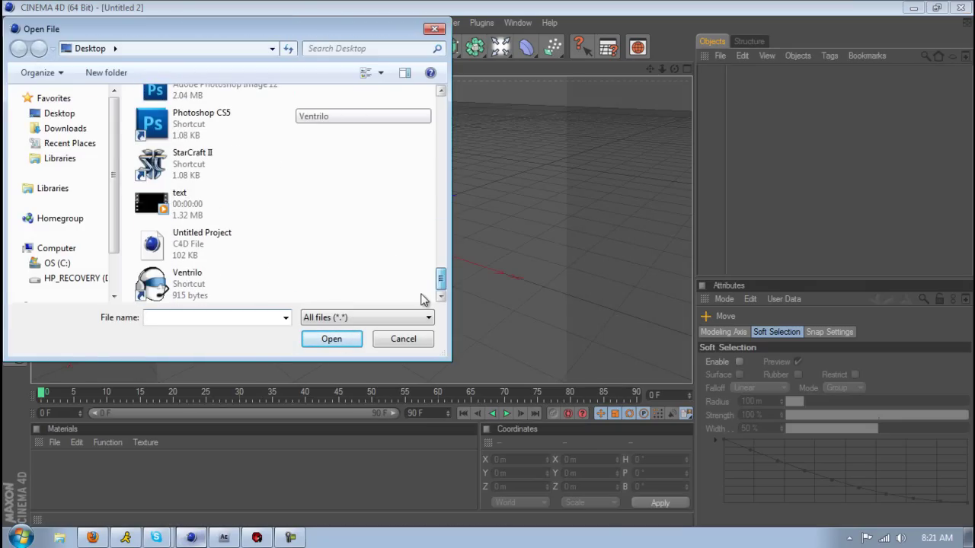
pyautogui.doubleClick(150, 243)
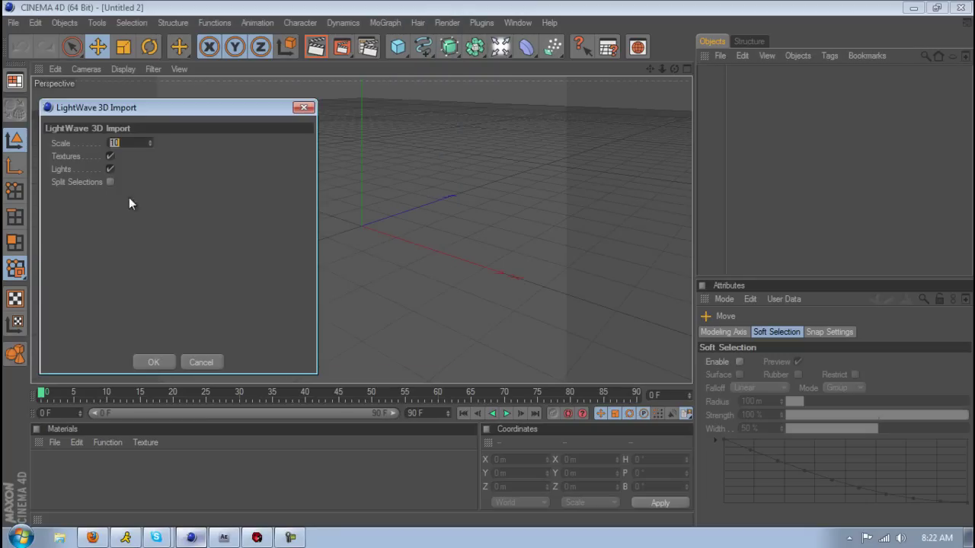
pyautogui.click(151, 359)
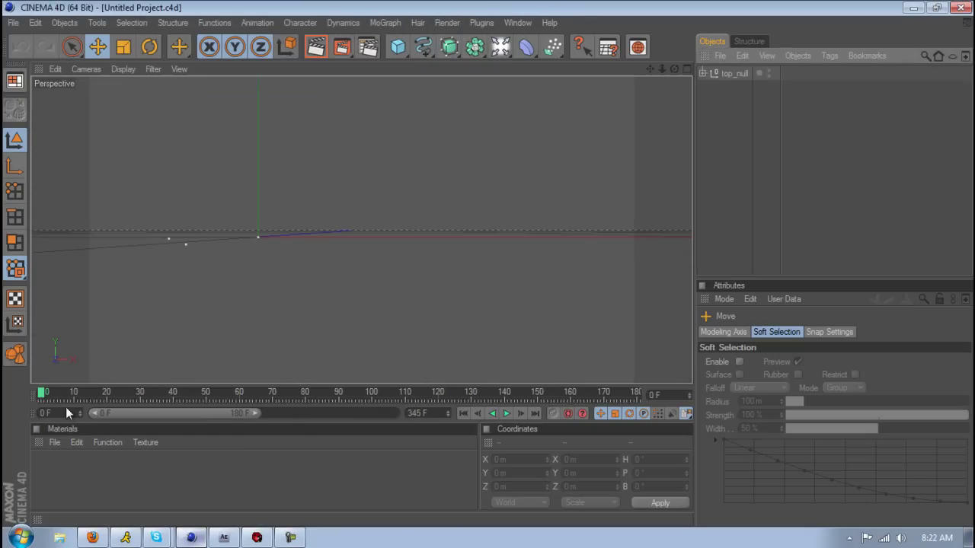
pyautogui.moveTo(39, 396); pyautogui.dragTo(1, 393)
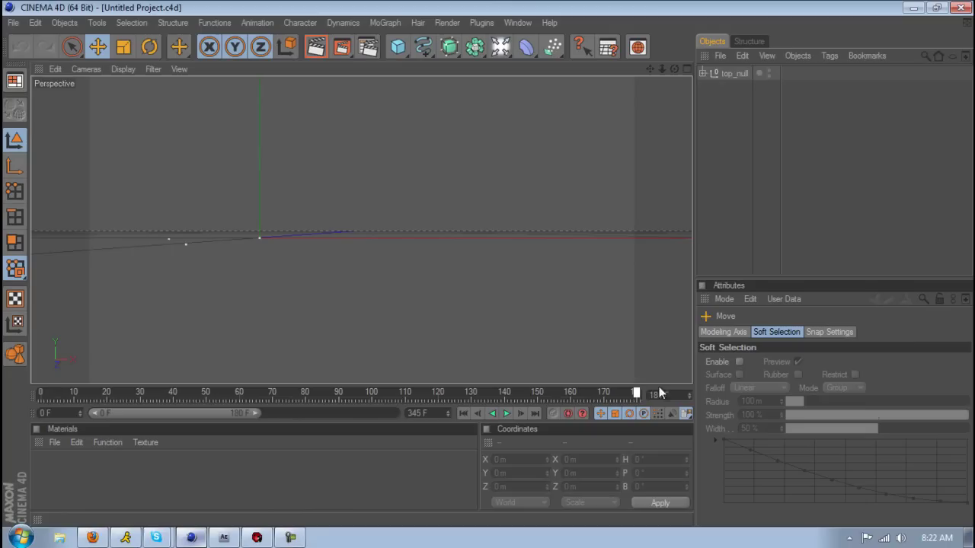
pyautogui.moveTo(254, 412); pyautogui.dragTo(516, 425)
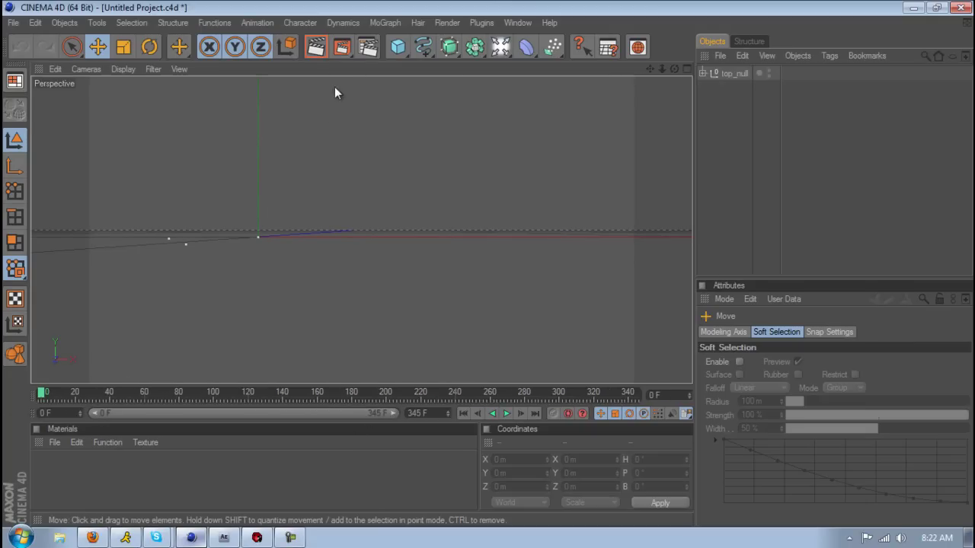
# - Add a MoGraph Text Object and transfer it onto the tracked null auto_412
pyautogui.click(385, 23)
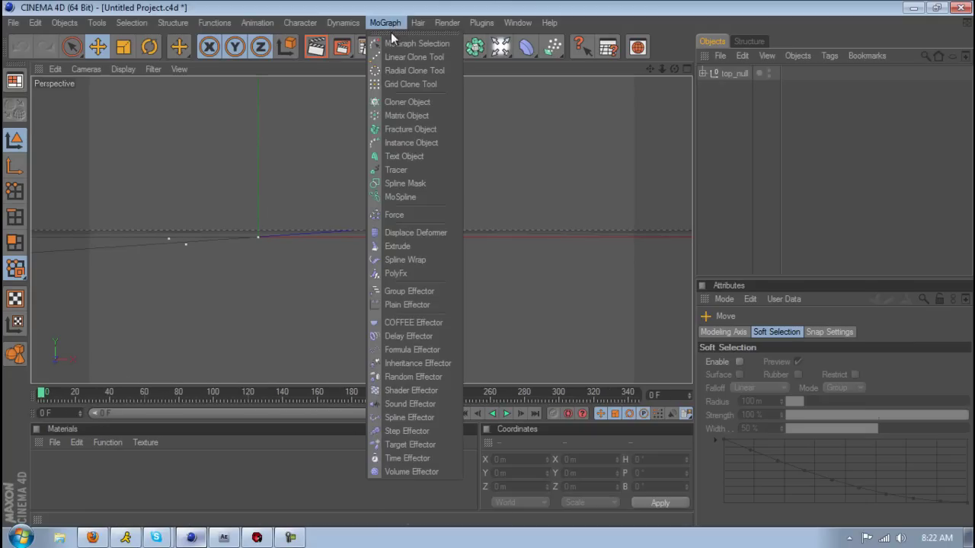
pyautogui.click(405, 153)
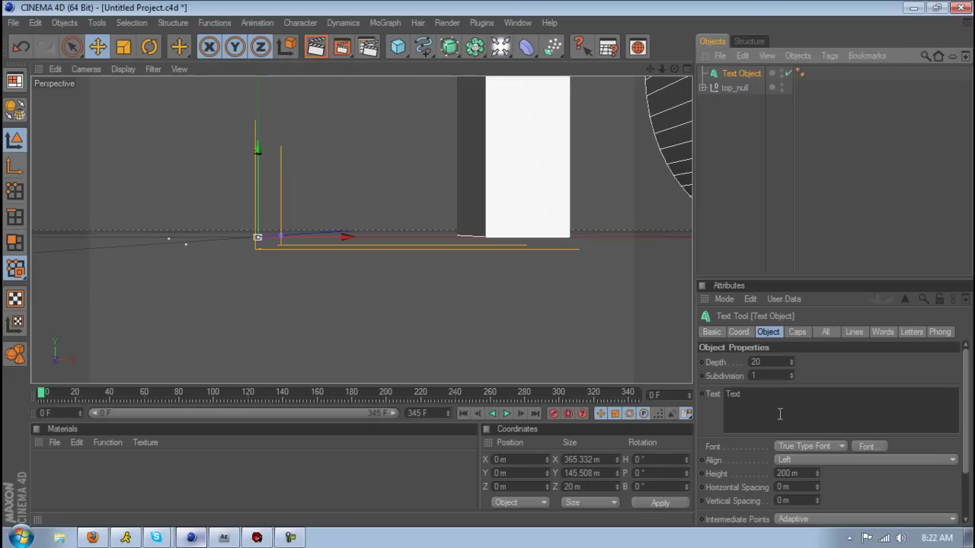
pyautogui.doubleClick(803, 392)
pyautogui.click(132, 23)
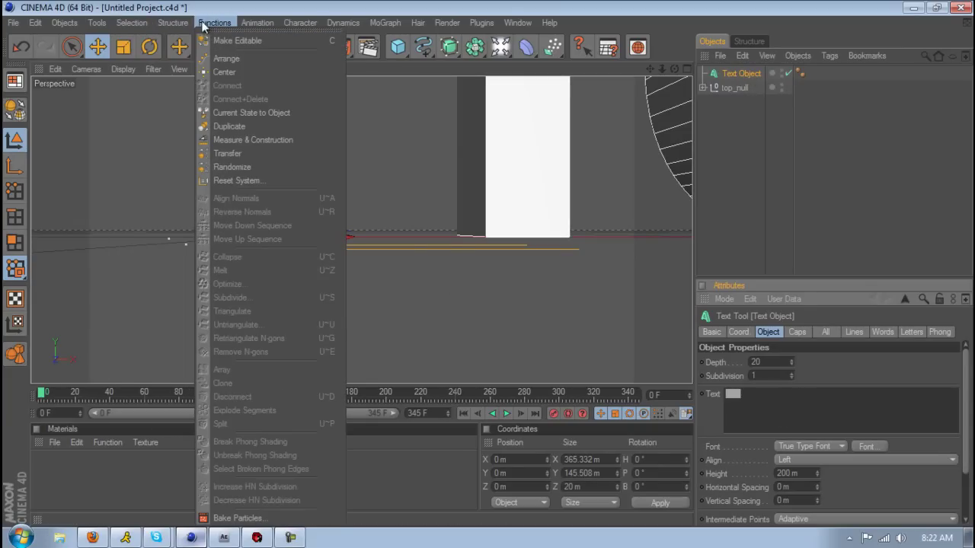
pyautogui.click(225, 153)
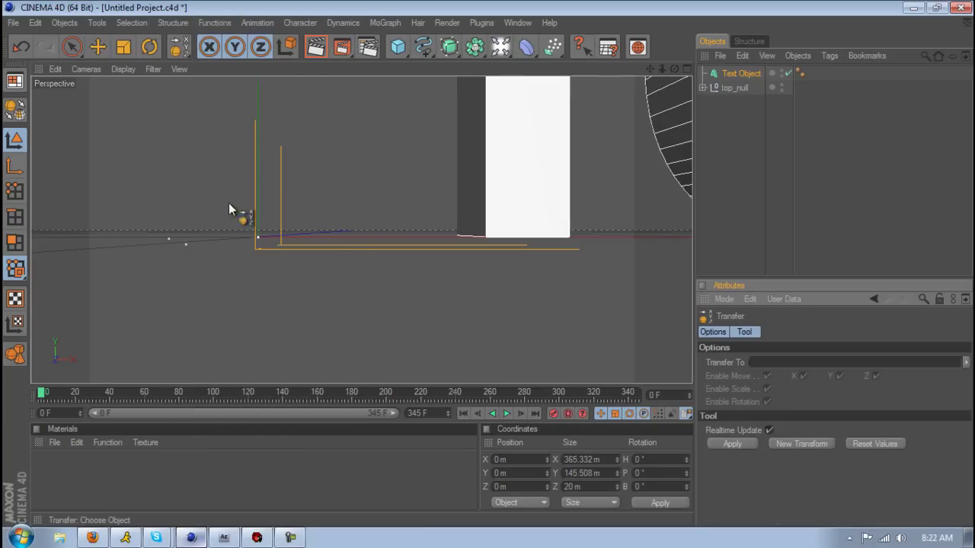
pyautogui.click(185, 251)
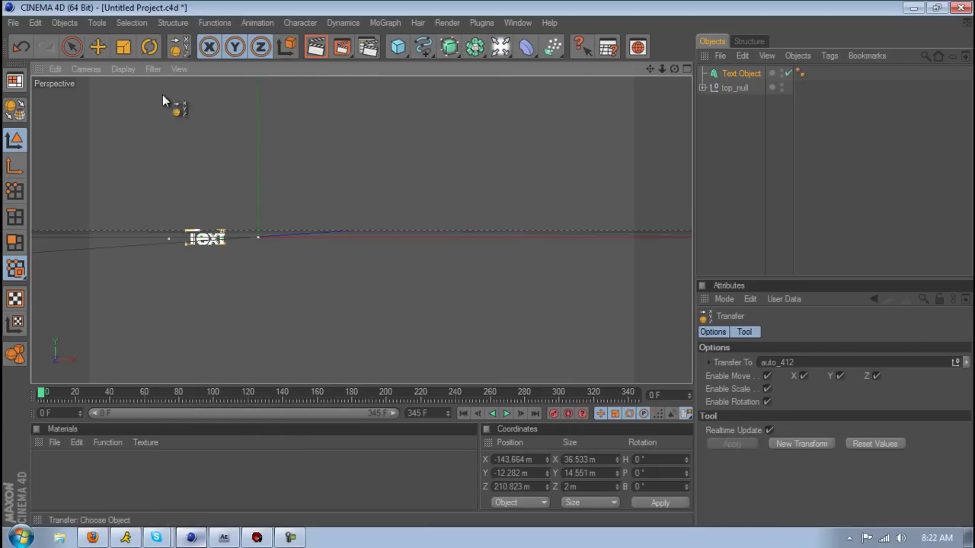
# - Scale the text object up uniformly
pyautogui.press('t')
pyautogui.moveTo(489, 264)
pyautogui.mouseDown()
pyautogui.moveTo(496, 256)
pyautogui.moveTo(487, 268)
pyautogui.mouseUp()
pyautogui.moveTo(187, 191); pyautogui.dragTo(490, 266)
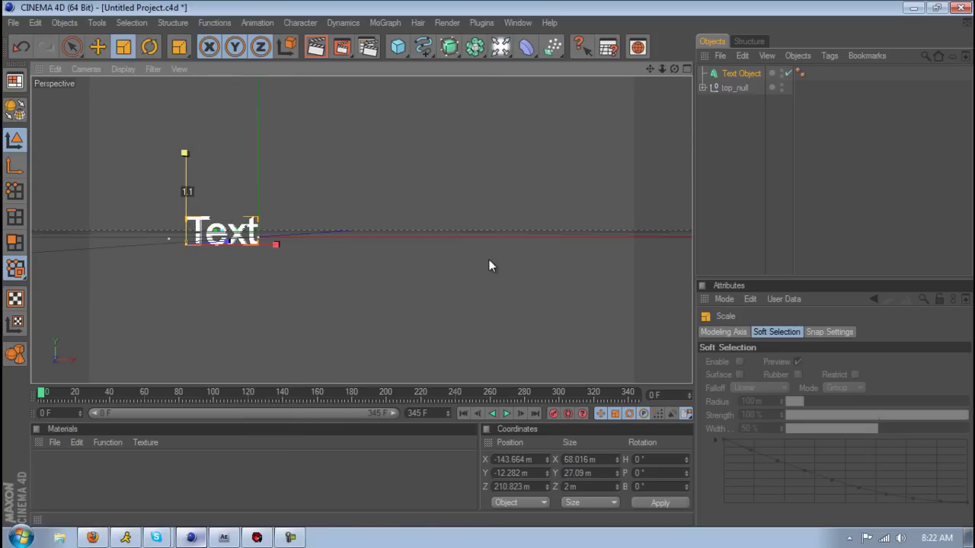
pyautogui.click(740, 73)
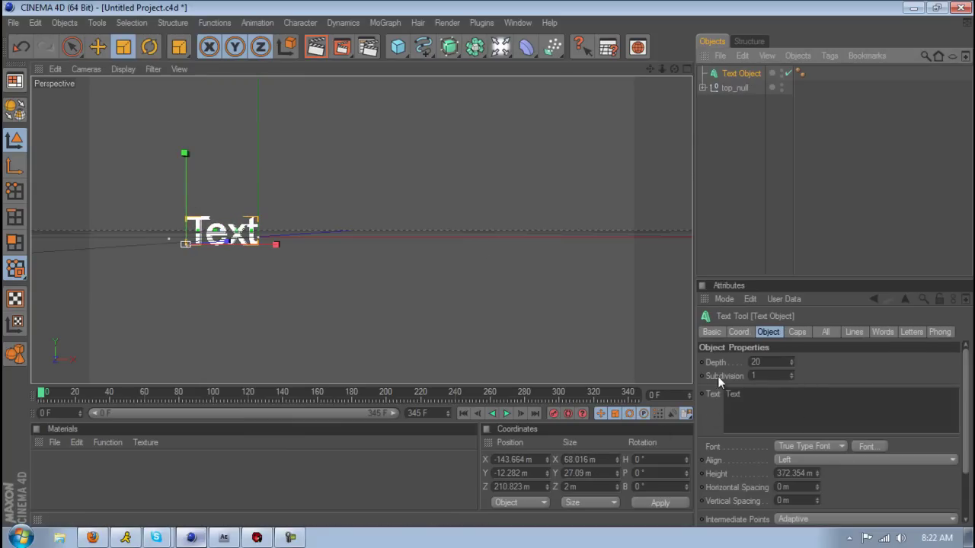
pyautogui.doubleClick(733, 394)
# - Set the start and end caps to Fillet Cap with a 3 m radius
pyautogui.click(797, 332)
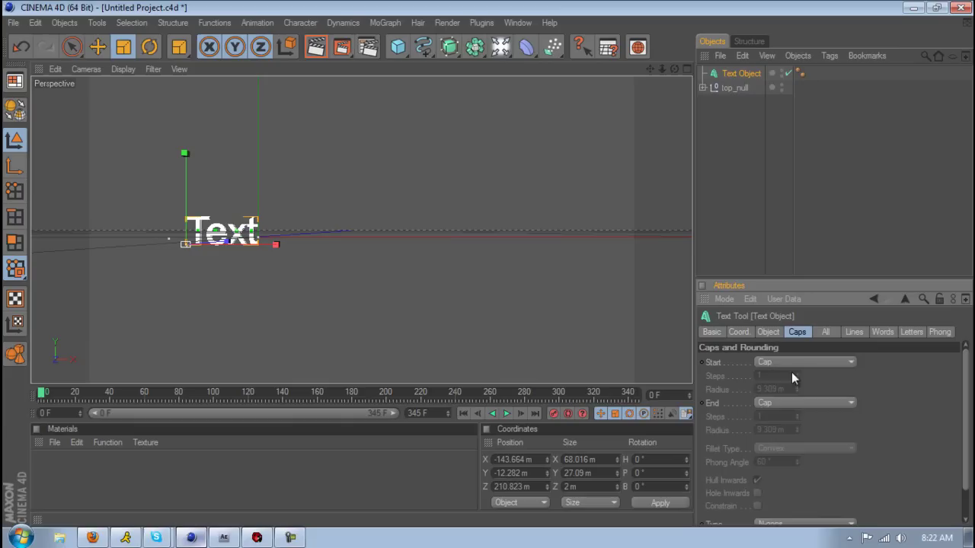
pyautogui.click(792, 364)
pyautogui.click(791, 401)
pyautogui.click(794, 389)
pyautogui.write('3')
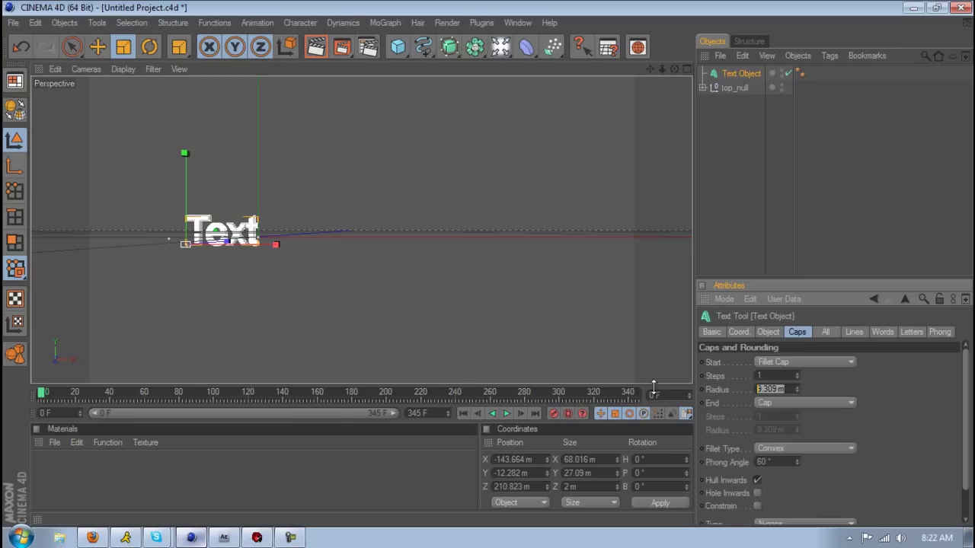
pyautogui.press('Return')
pyautogui.click(797, 403)
pyautogui.click(793, 454)
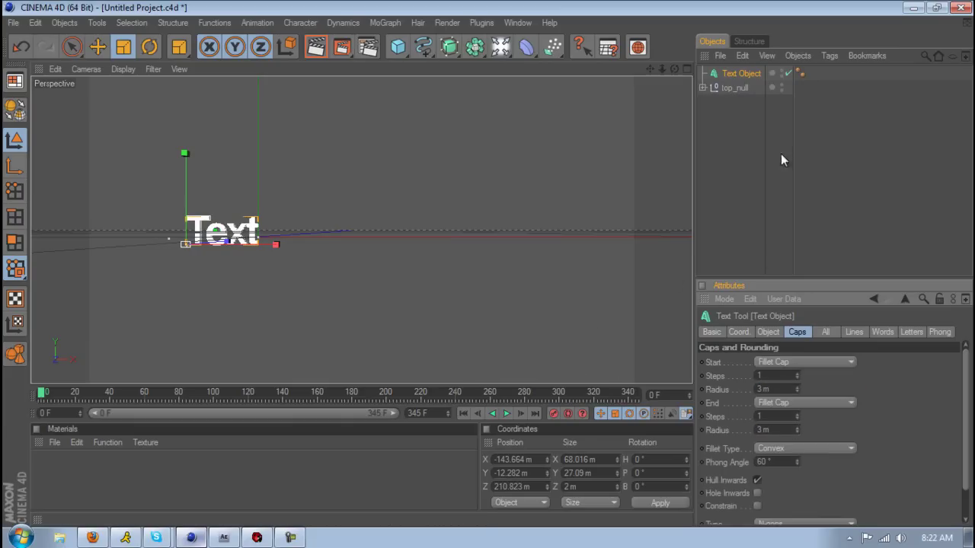
# - Set the text's extrusion depth to 100
pyautogui.click(768, 332)
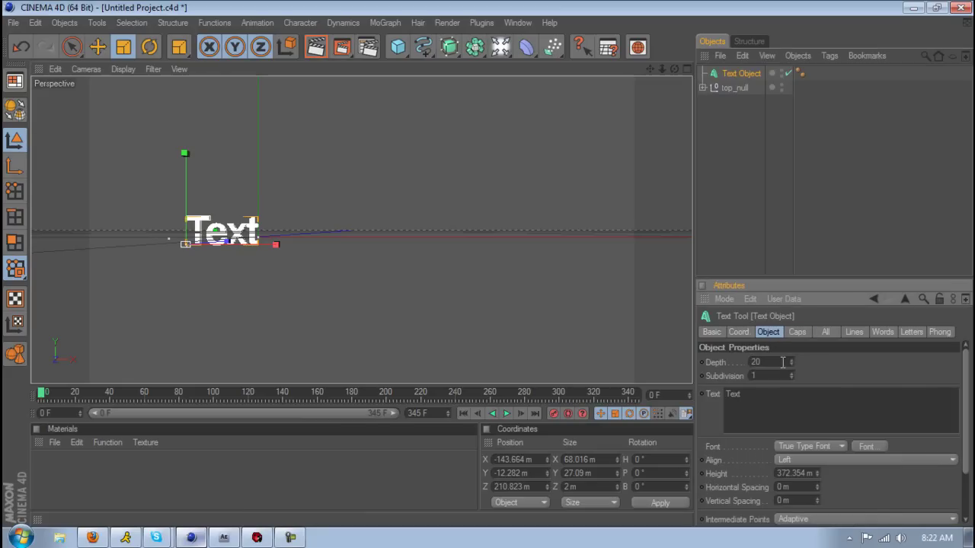
pyautogui.moveTo(793, 358); pyautogui.dragTo(792, 361)
pyautogui.write('100')
pyautogui.press('Return')
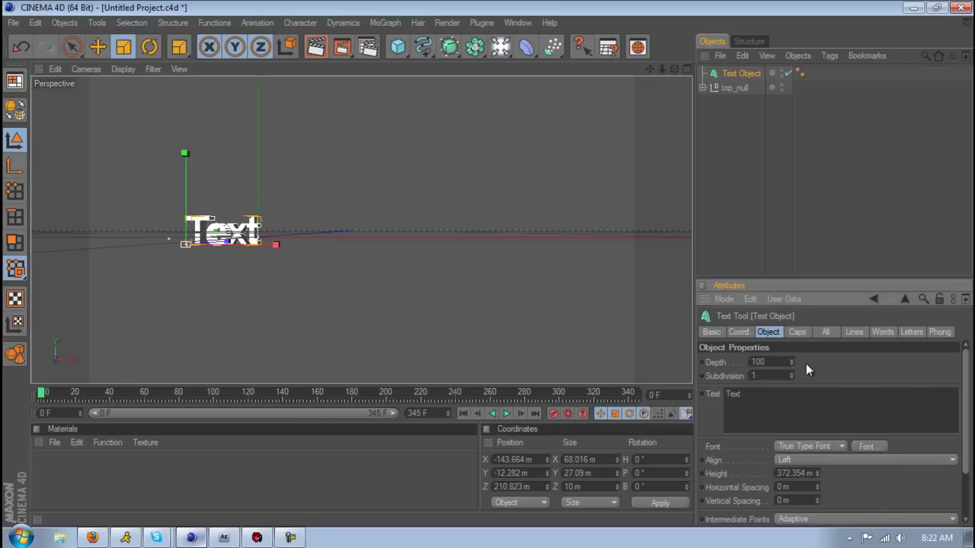
# - Filter the font list with 'ty' and apply a bold font to the text
pyautogui.click(838, 446)
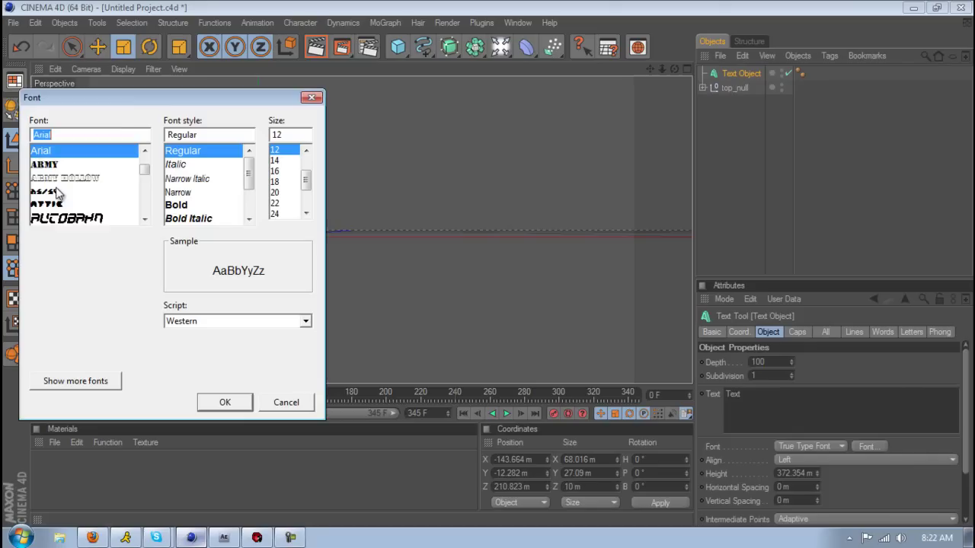
pyautogui.write('ty')
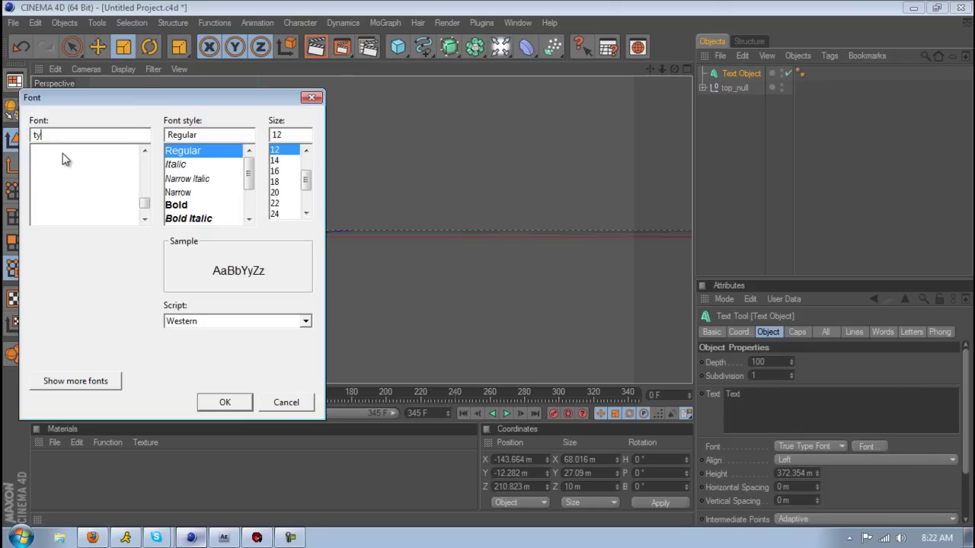
pyautogui.click(73, 151)
pyautogui.click(202, 401)
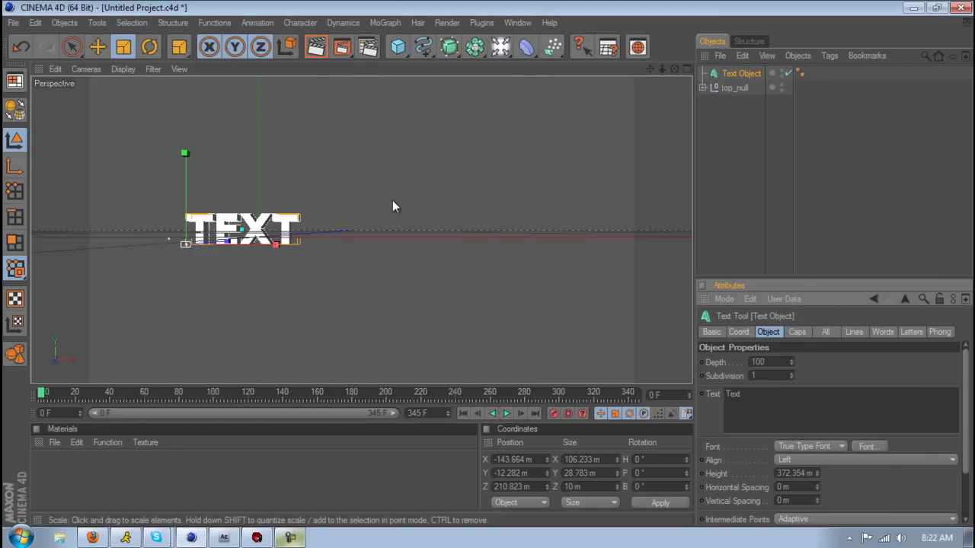
# - Add a Background object, then create a new material and open it in the Material Editor
pyautogui.click(500, 47)
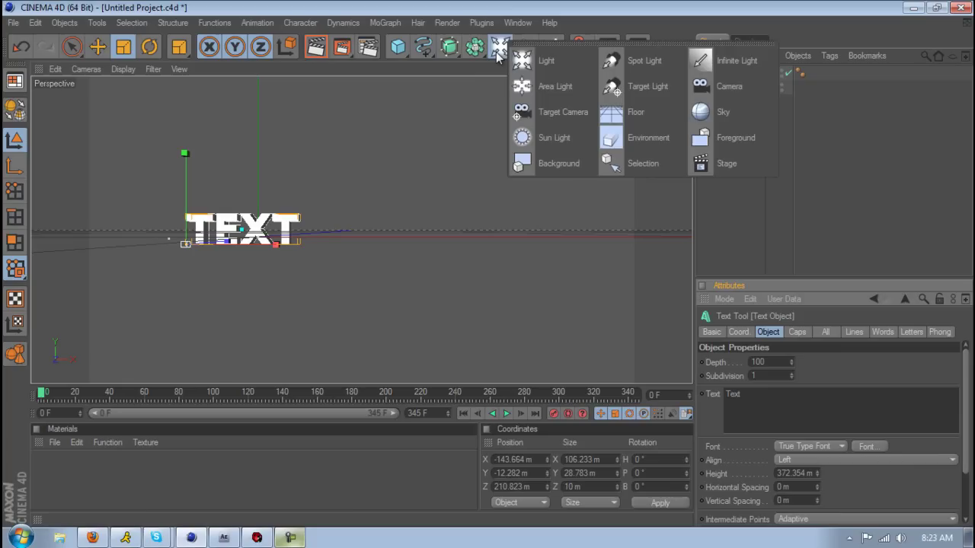
pyautogui.click(499, 54)
pyautogui.click(500, 50)
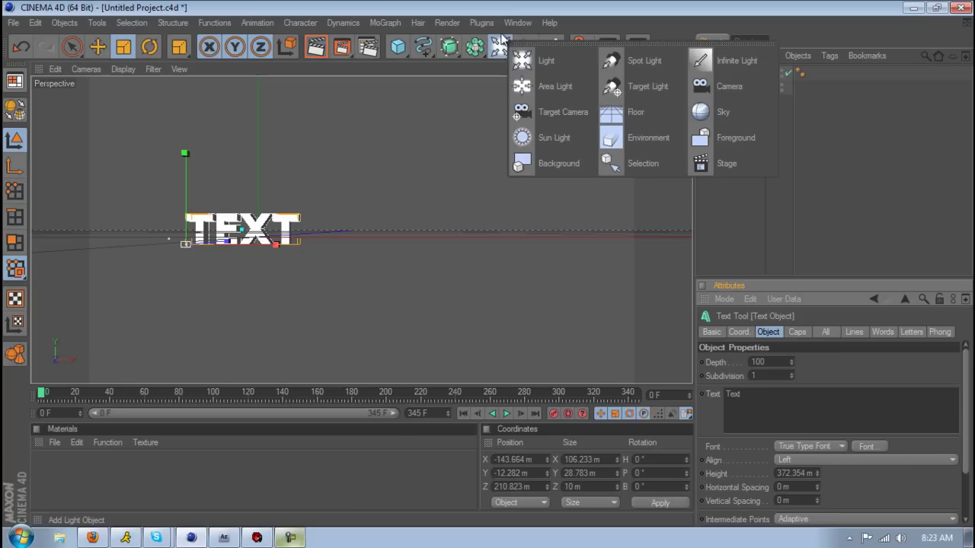
pyautogui.click(552, 163)
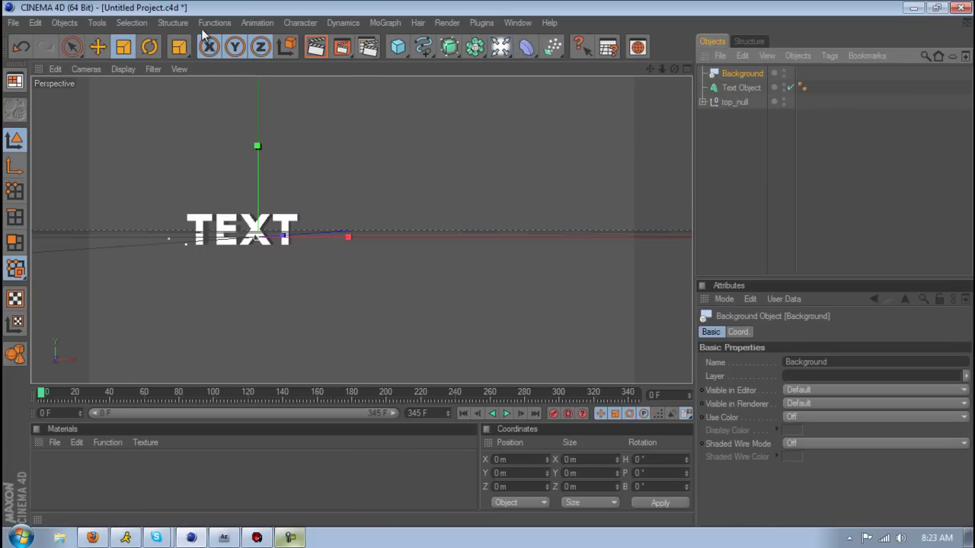
pyautogui.doubleClick(99, 475)
pyautogui.doubleClick(43, 466)
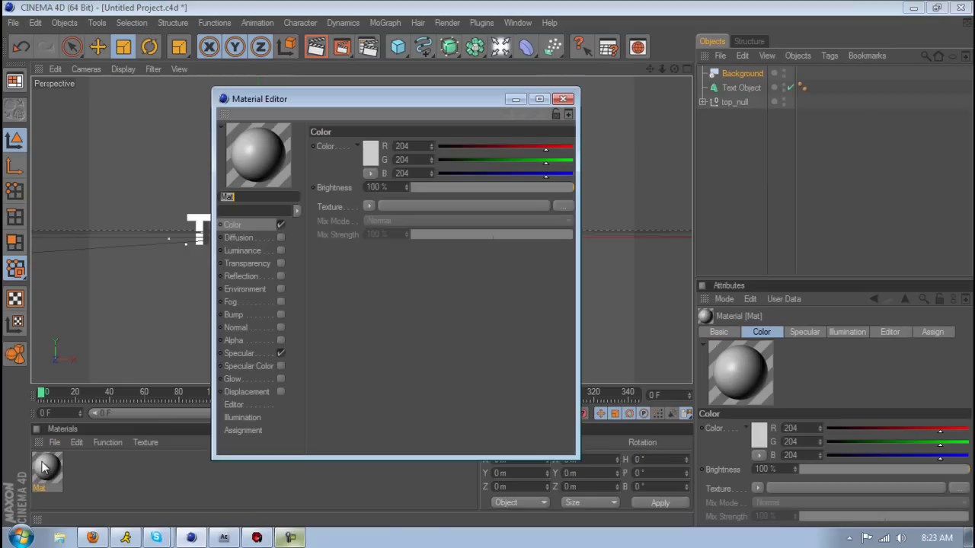
# - Load cini_00000 as the colour texture without copying it to the project folder
pyautogui.click(563, 206)
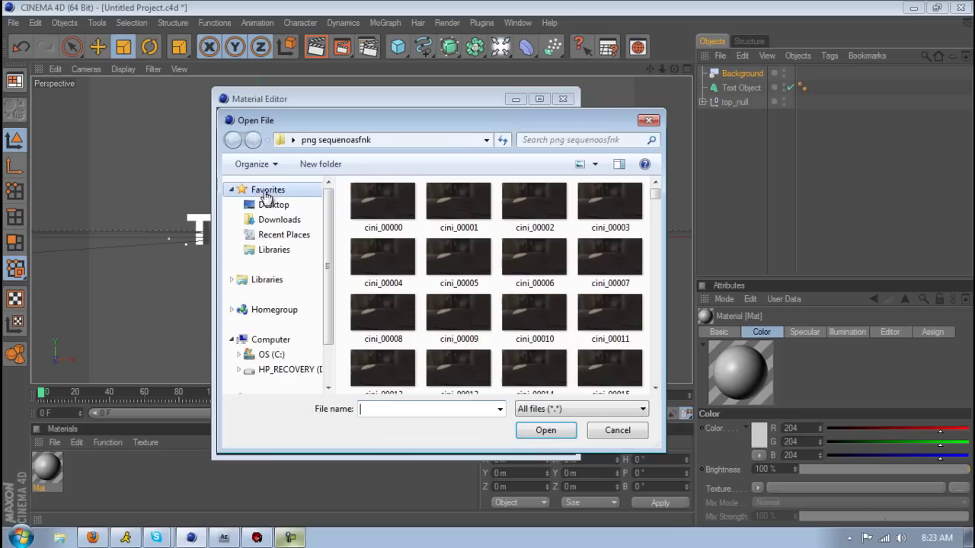
pyautogui.click(369, 204)
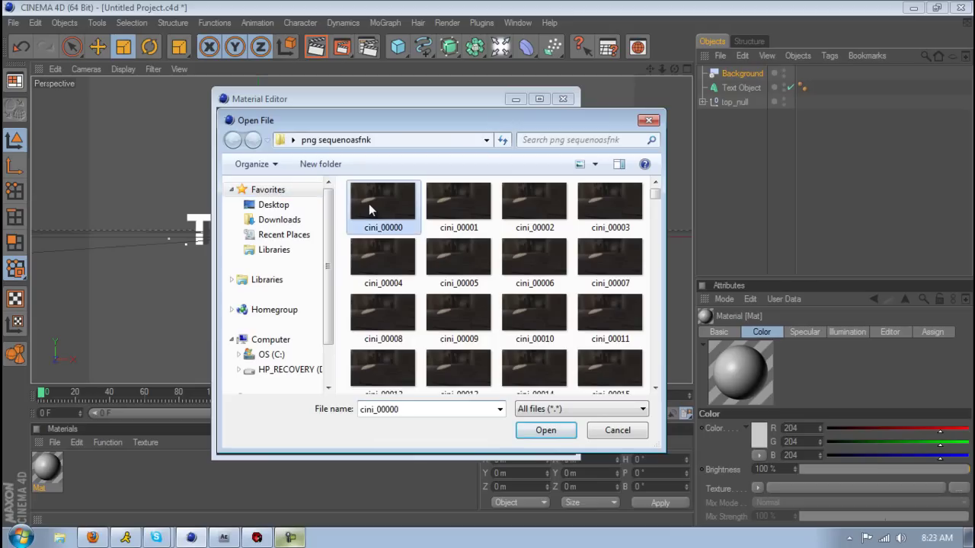
pyautogui.click(313, 142)
pyautogui.click(317, 143)
pyautogui.press('Escape')
pyautogui.doubleClick(383, 205)
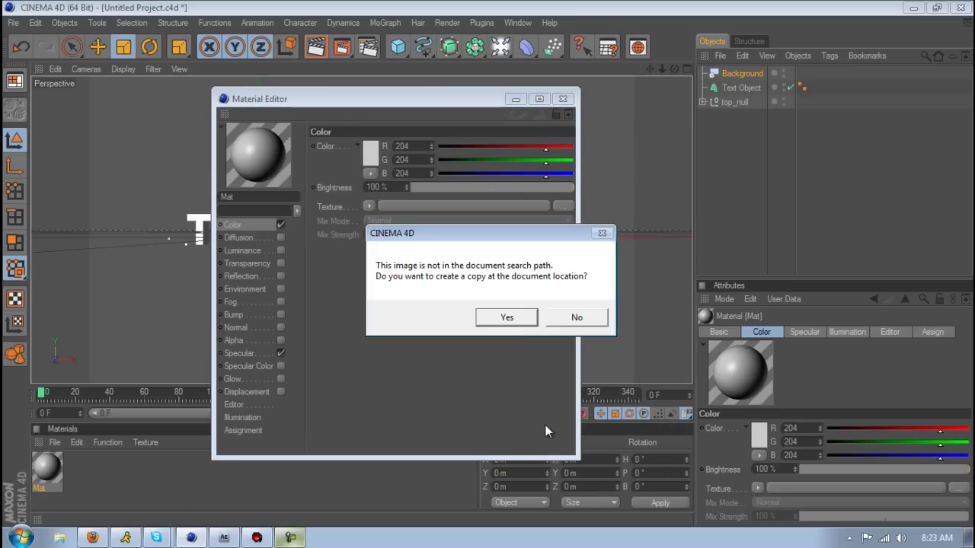
pyautogui.click(582, 318)
# - Calculate the texture's 0–345 frame range in the animation settings and set the frame rate
pyautogui.click(371, 231)
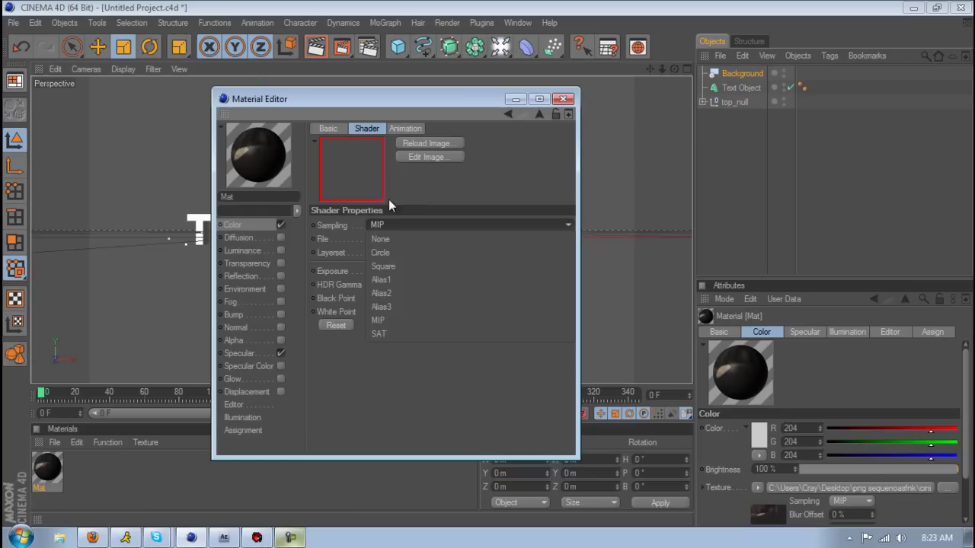
pyautogui.click(404, 128)
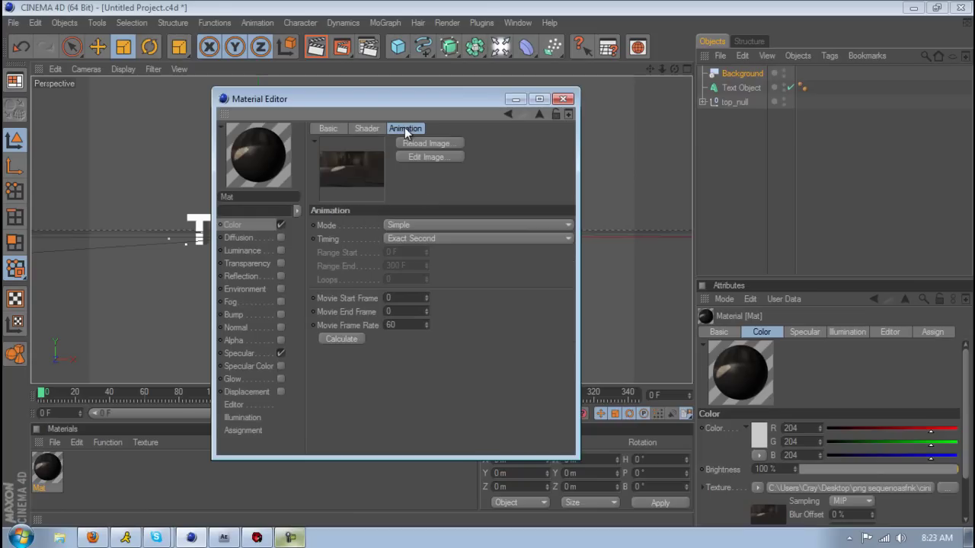
pyautogui.click(341, 339)
pyautogui.press('Tab')
pyautogui.press('Tab')
pyautogui.click(341, 339)
pyautogui.click(389, 313)
pyautogui.click(409, 311)
pyautogui.click(453, 302)
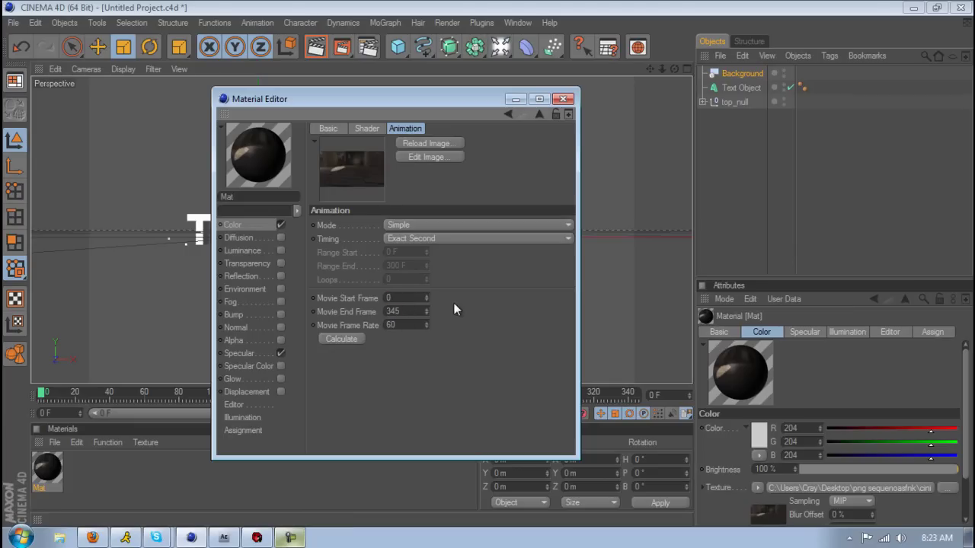
pyautogui.click(410, 314)
pyautogui.press('Tab')
# - Enter a 30 fps frame rate, apply Mat to the Background, and preview the footage
pyautogui.write('30')
pyautogui.click(563, 99)
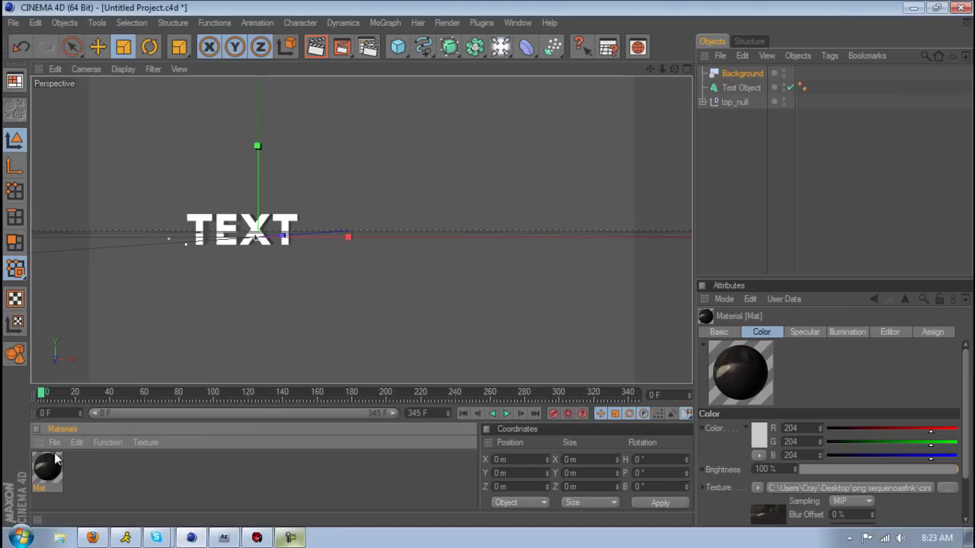
pyautogui.moveTo(748, 81); pyautogui.dragTo(744, 75)
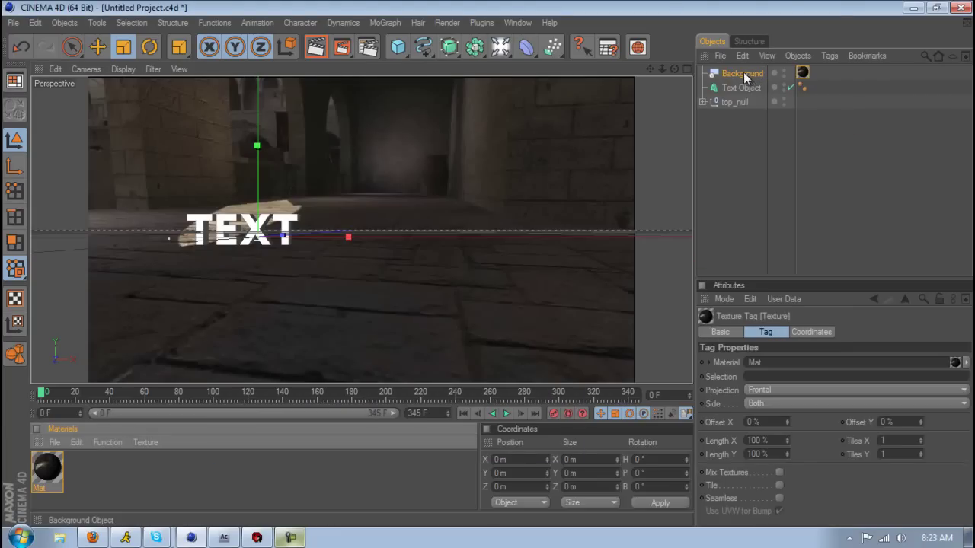
pyautogui.click(507, 415)
pyautogui.click(507, 415)
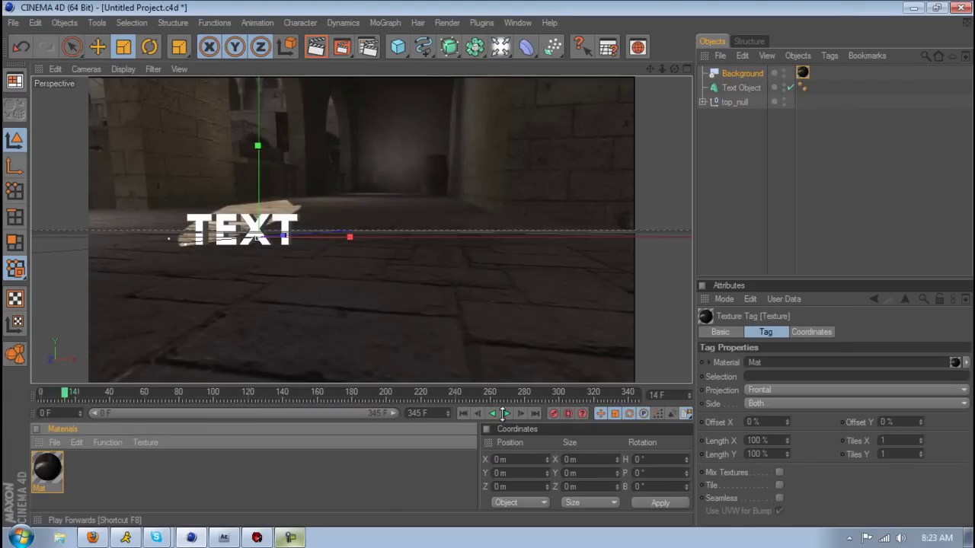
pyautogui.click(441, 393)
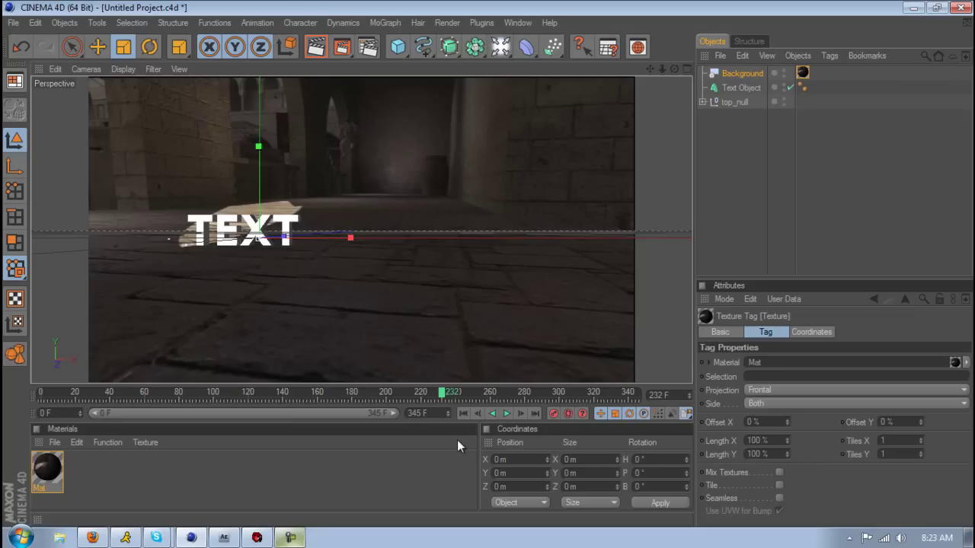
pyautogui.moveTo(444, 393); pyautogui.dragTo(324, 366)
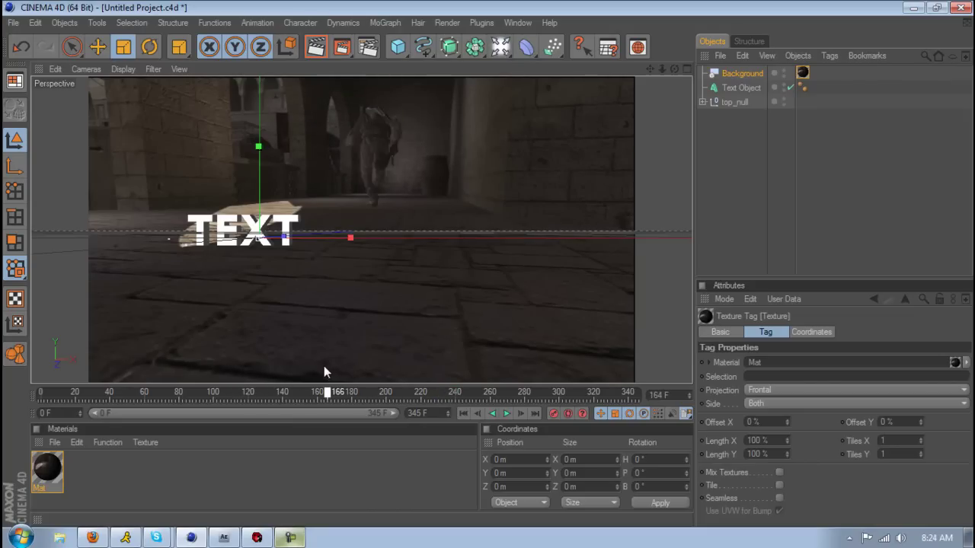
# - Rotate the Text object to about H 13.8°, then scrub to frame 179
pyautogui.click(742, 87)
pyautogui.click(154, 48)
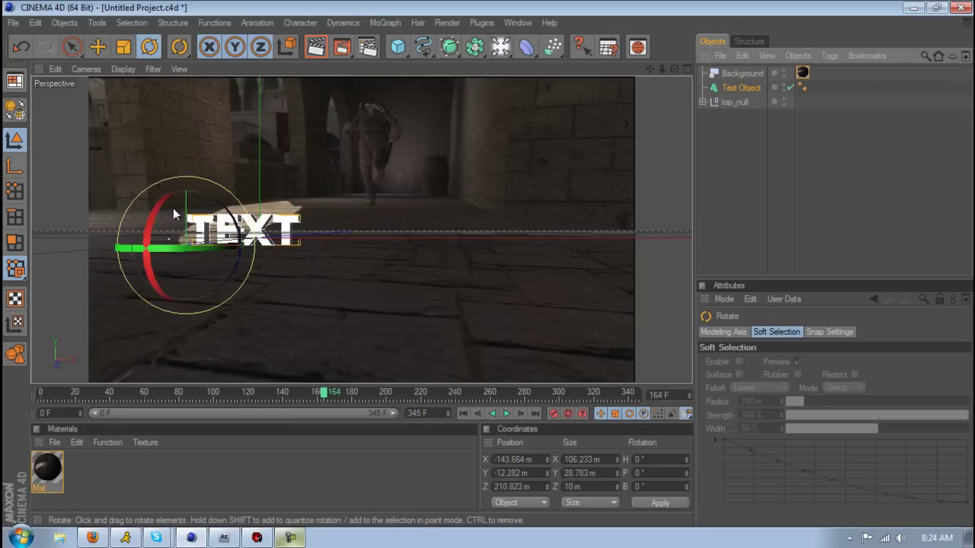
pyautogui.moveTo(160, 205); pyautogui.dragTo(159, 216)
pyautogui.moveTo(179, 253); pyautogui.dragTo(199, 259)
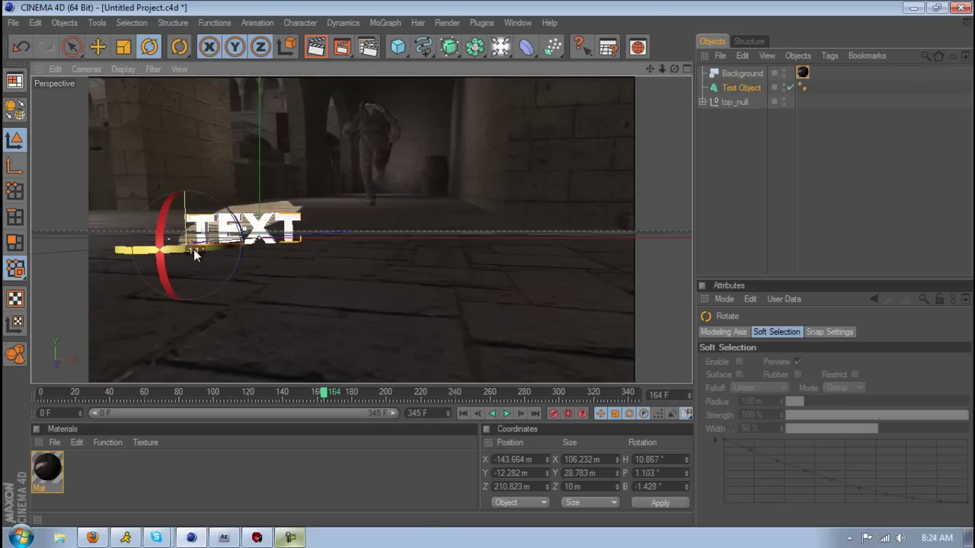
pyautogui.moveTo(196, 249); pyautogui.dragTo(200, 253)
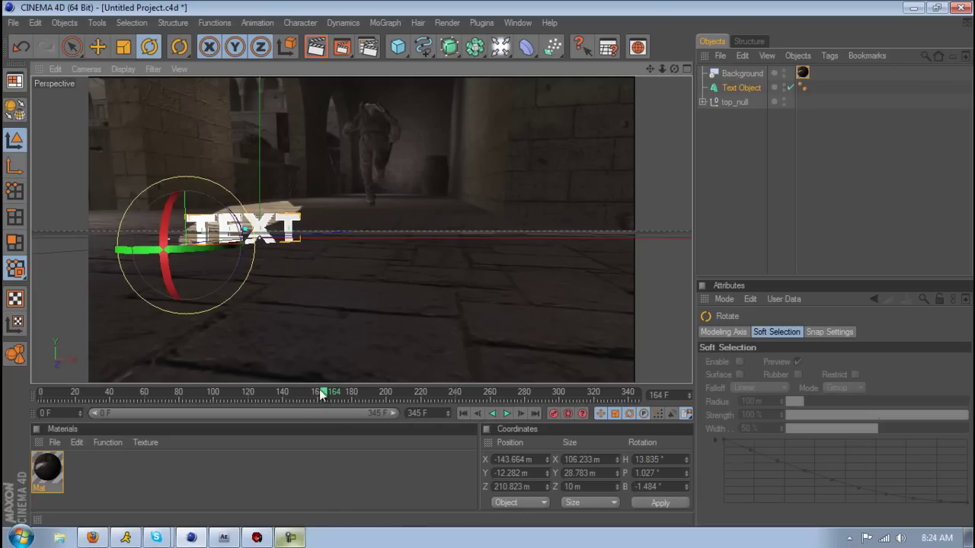
pyautogui.moveTo(324, 392); pyautogui.dragTo(78, 373)
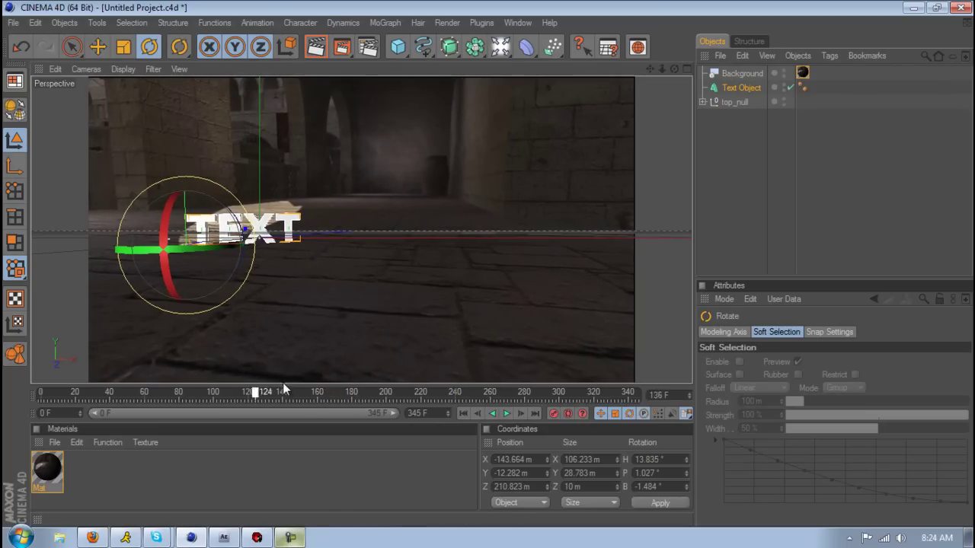
pyautogui.moveTo(282, 382); pyautogui.dragTo(349, 392)
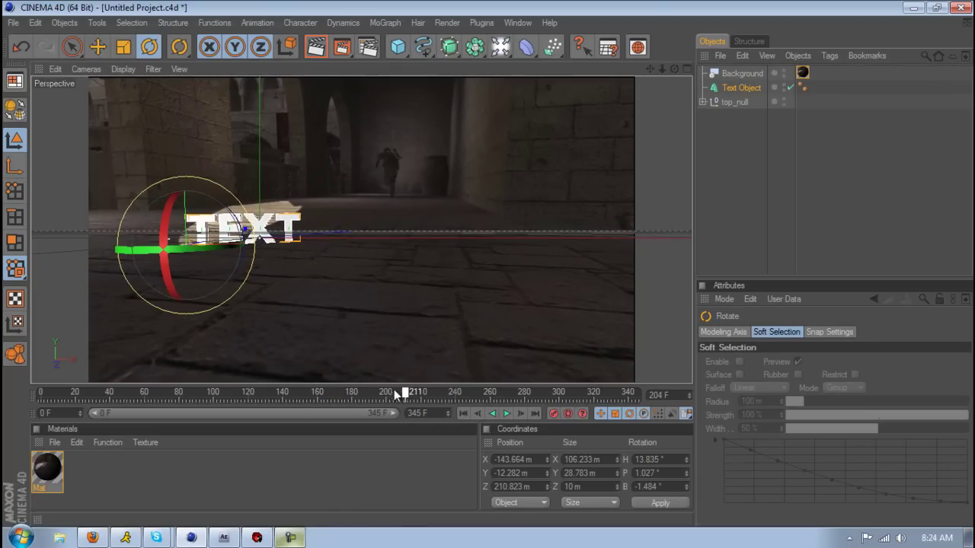
# - Create a new material, Mat.1, with a bright red colour
pyautogui.doubleClick(87, 469)
pyautogui.doubleClick(53, 471)
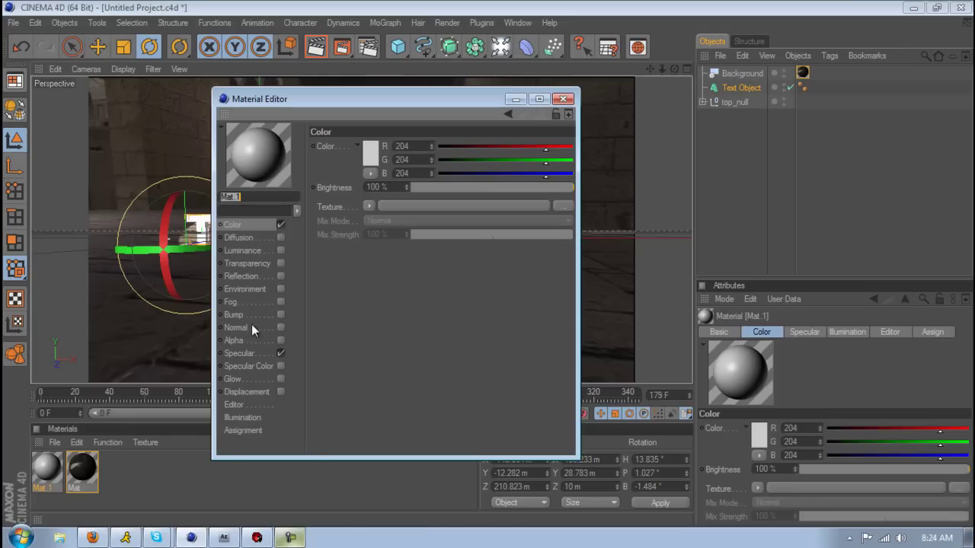
pyautogui.click(370, 152)
pyautogui.moveTo(377, 129); pyautogui.dragTo(383, 118)
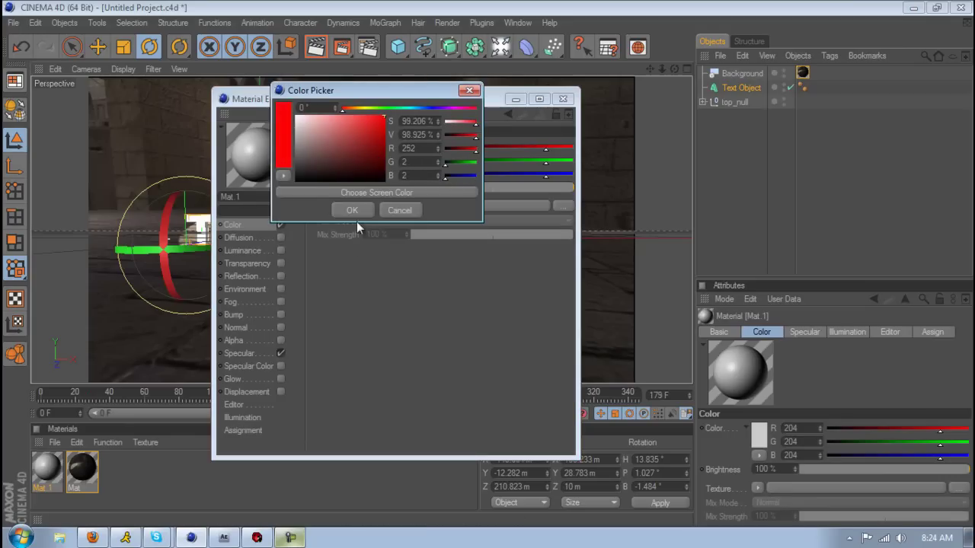
pyautogui.click(352, 211)
# - Add a Fresnel reflection at 6% brightness and about 14% mix, then apply it to the Text Object
pyautogui.click(281, 276)
pyautogui.click(371, 219)
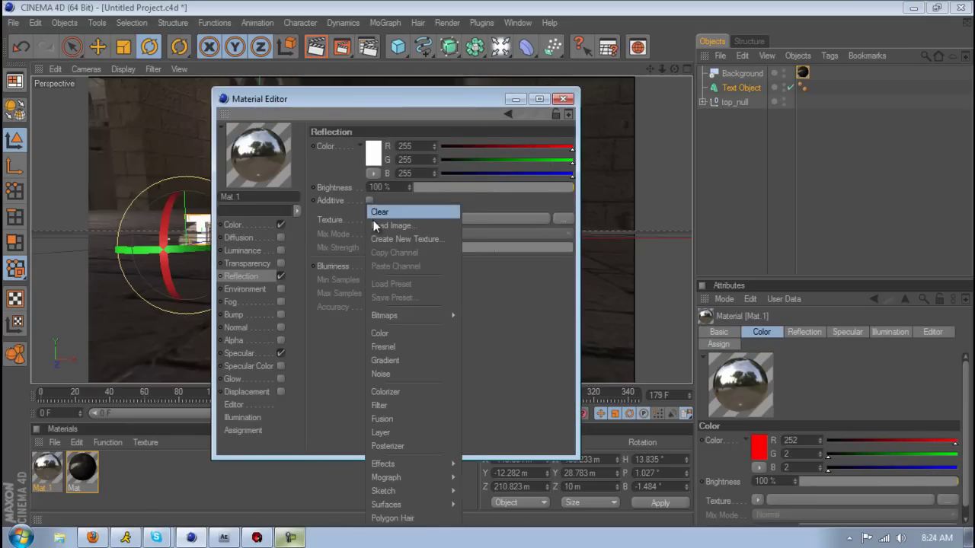
pyautogui.click(415, 346)
pyautogui.moveTo(459, 188); pyautogui.dragTo(423, 187)
pyautogui.click(437, 292)
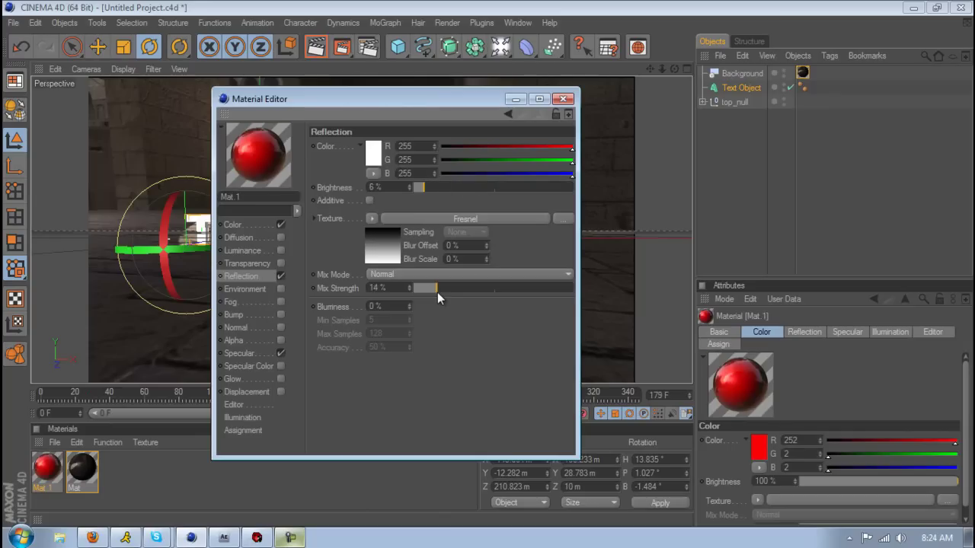
pyautogui.moveTo(437, 293); pyautogui.dragTo(455, 291)
pyautogui.click(561, 99)
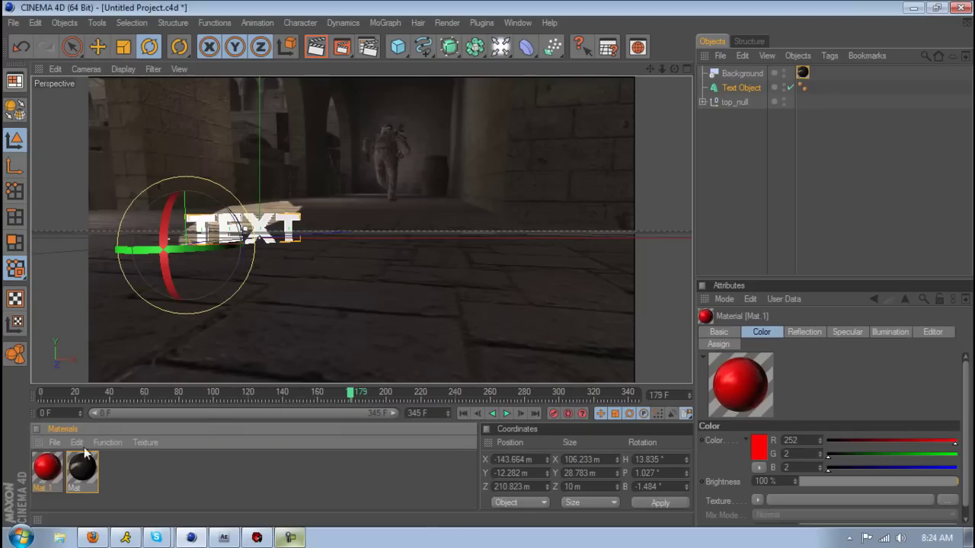
pyautogui.moveTo(55, 472); pyautogui.dragTo(737, 88)
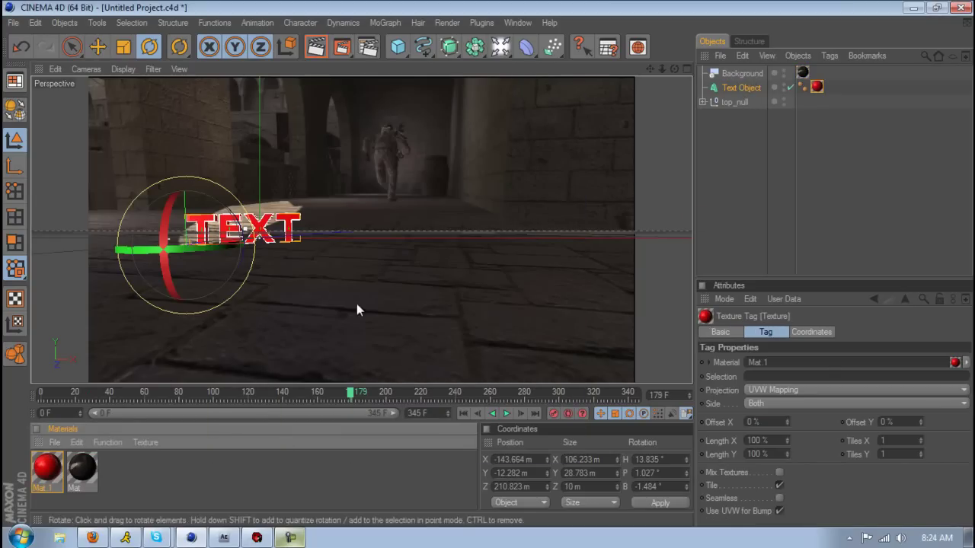
# - Merge the RingLight.c4d preset from the Content Browser into the scene
pyautogui.click(608, 46)
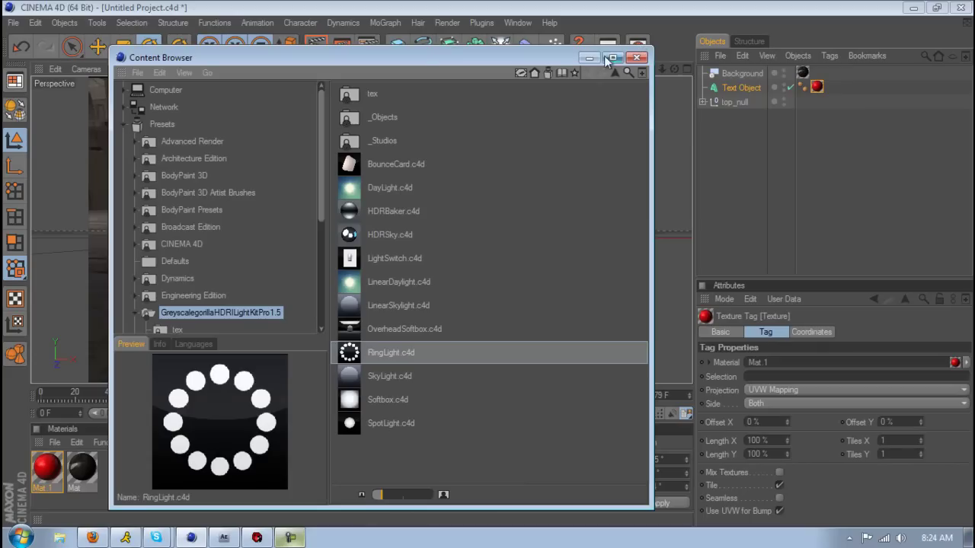
pyautogui.moveTo(416, 54); pyautogui.dragTo(781, 42)
pyautogui.doubleClick(752, 340)
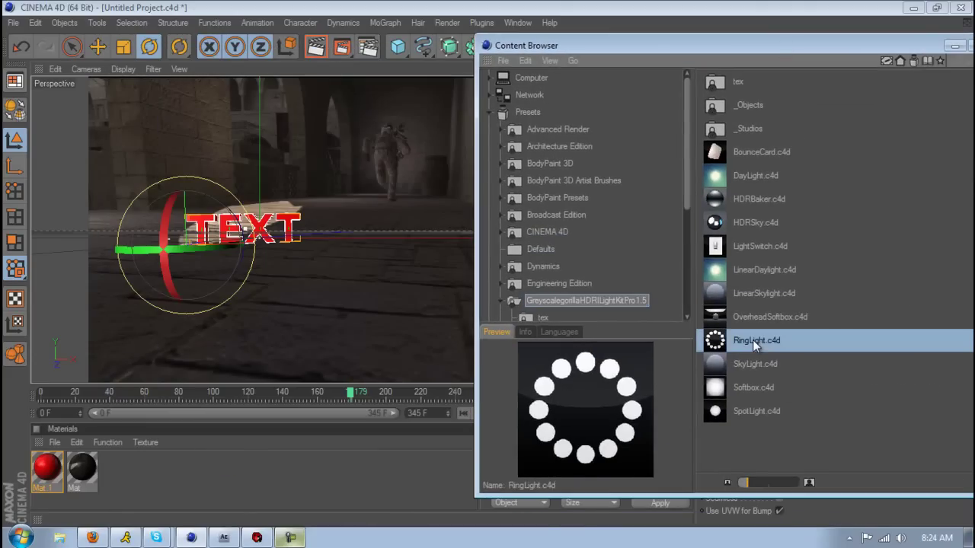
pyautogui.moveTo(899, 47); pyautogui.dragTo(568, 166)
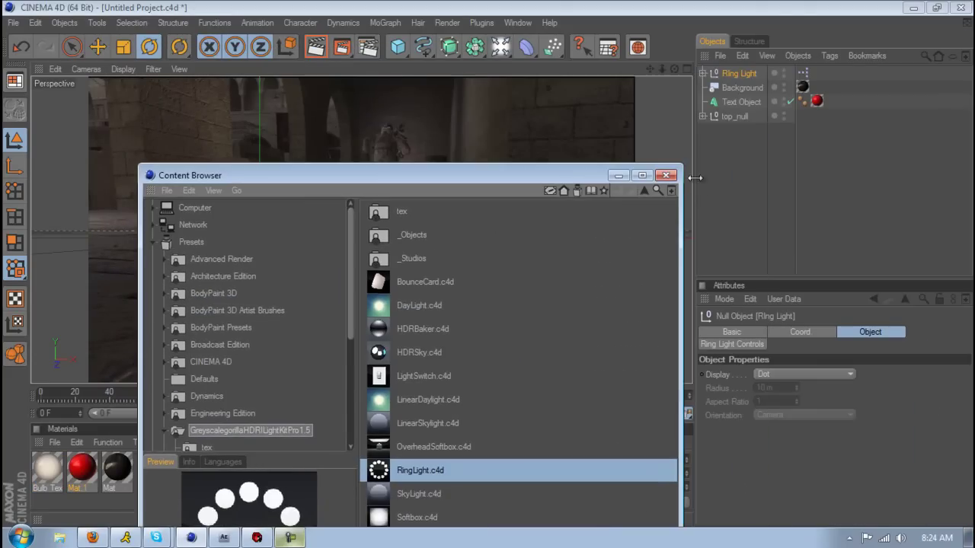
pyautogui.click(664, 166)
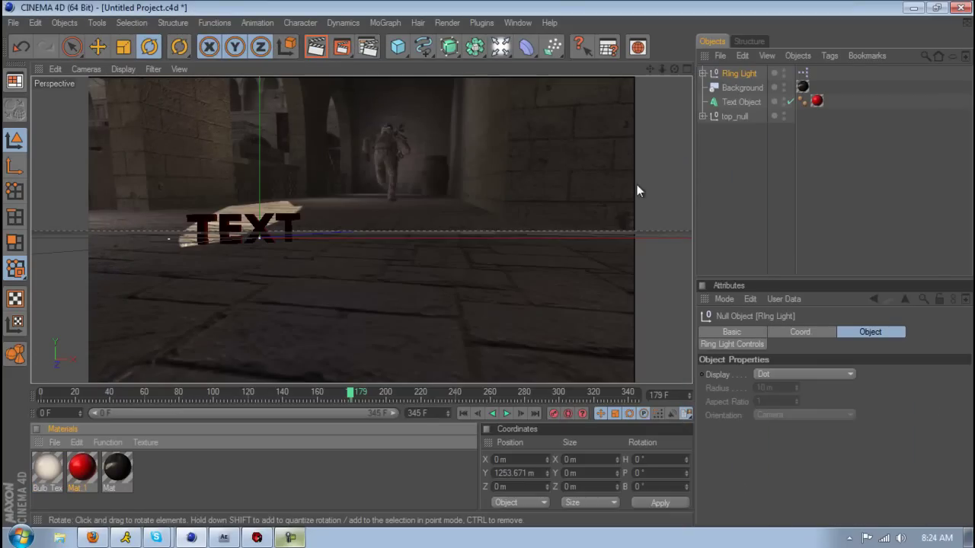
# - Play the animation from the start to preview the lit text, then return to frame 0
pyautogui.click(506, 413)
pyautogui.click(509, 413)
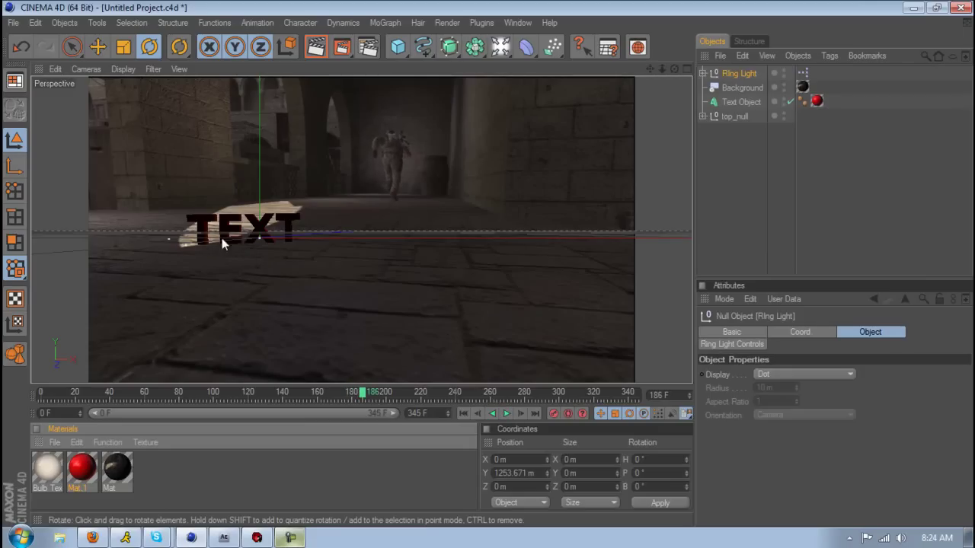
pyautogui.click(463, 412)
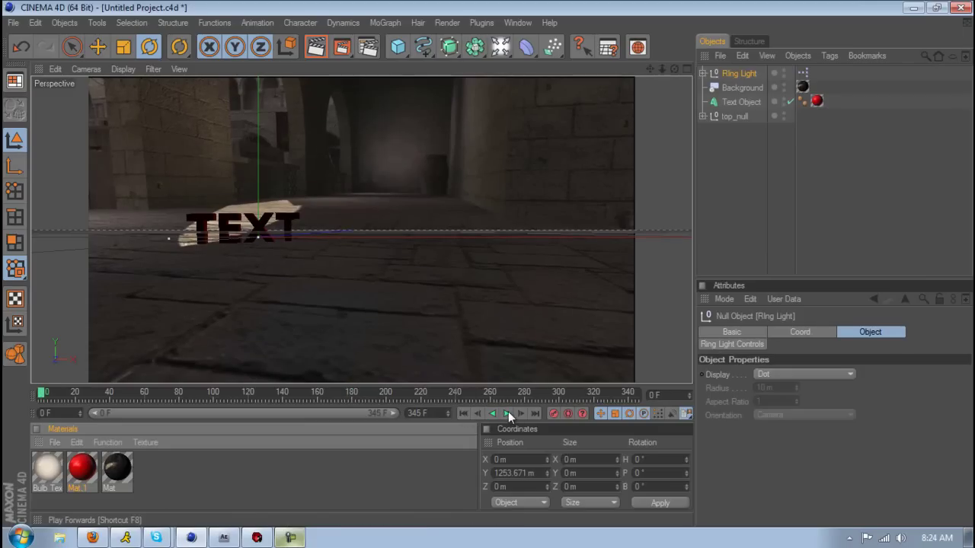
pyautogui.click(506, 413)
pyautogui.click(529, 412)
pyautogui.click(289, 537)
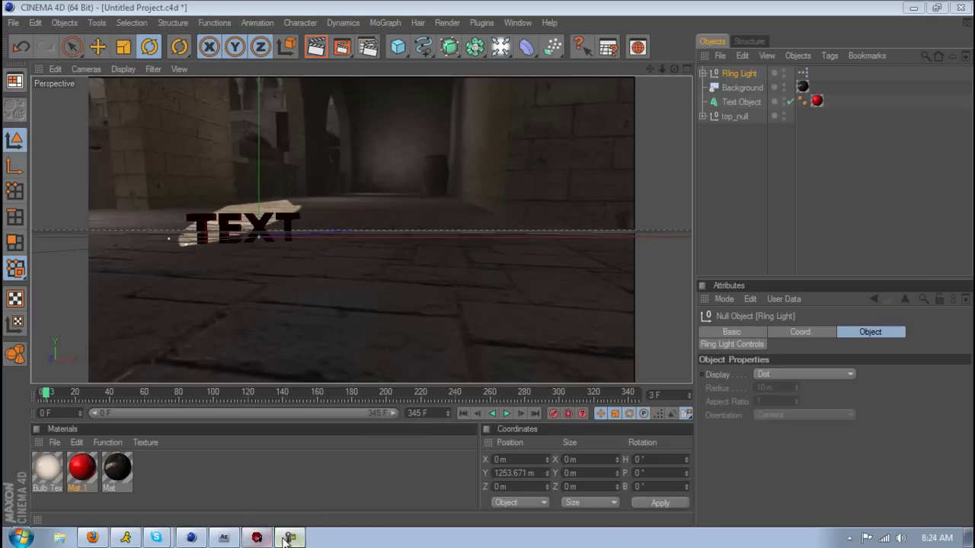
pyautogui.click(288, 538)
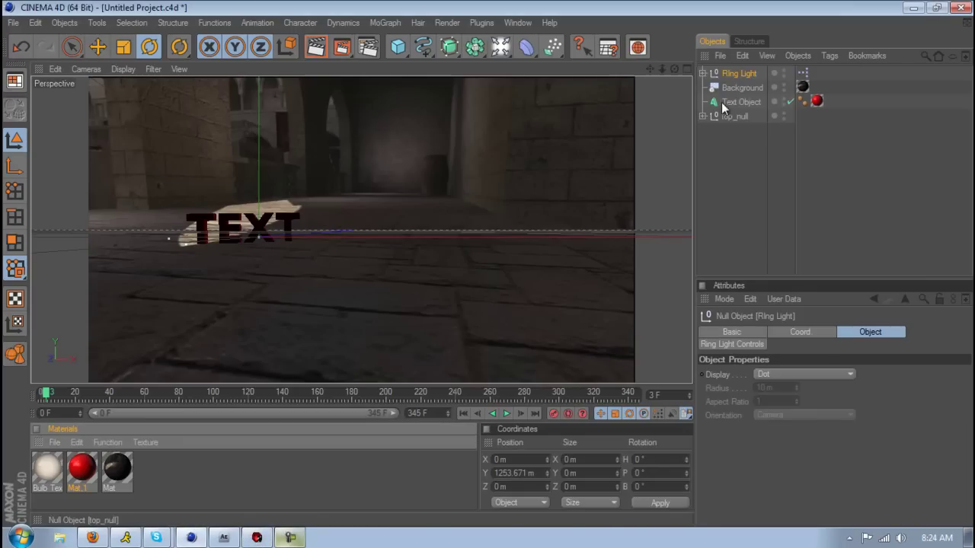
pyautogui.click(507, 412)
pyautogui.click(505, 413)
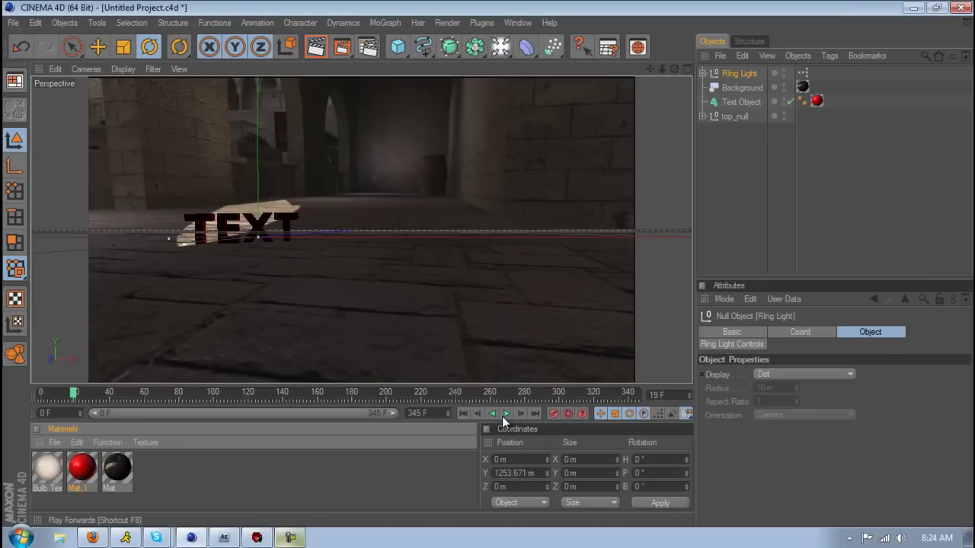
pyautogui.click(463, 413)
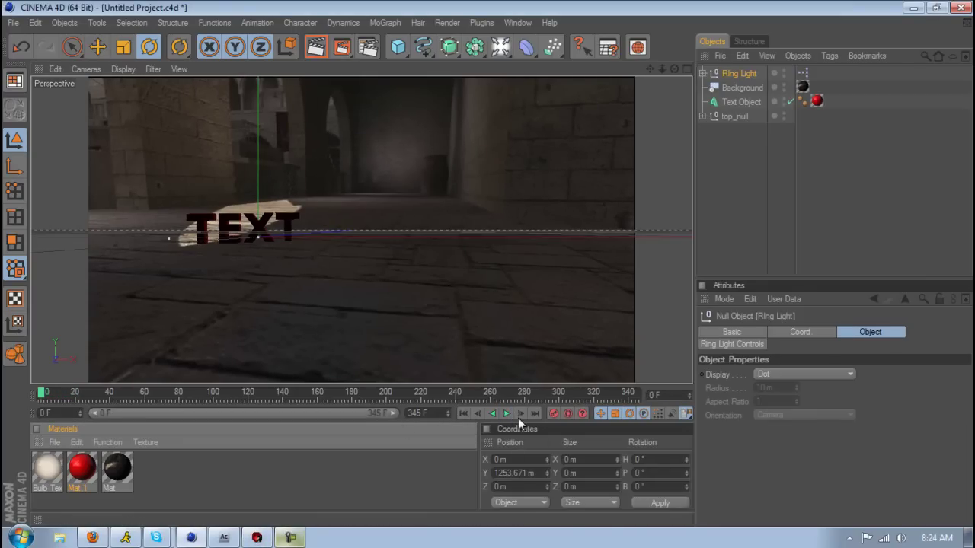
# - Turn off the Background's editor and renderer visibility in the Object Manager
pyautogui.click(748, 88)
pyautogui.click(737, 74)
pyautogui.click(740, 87)
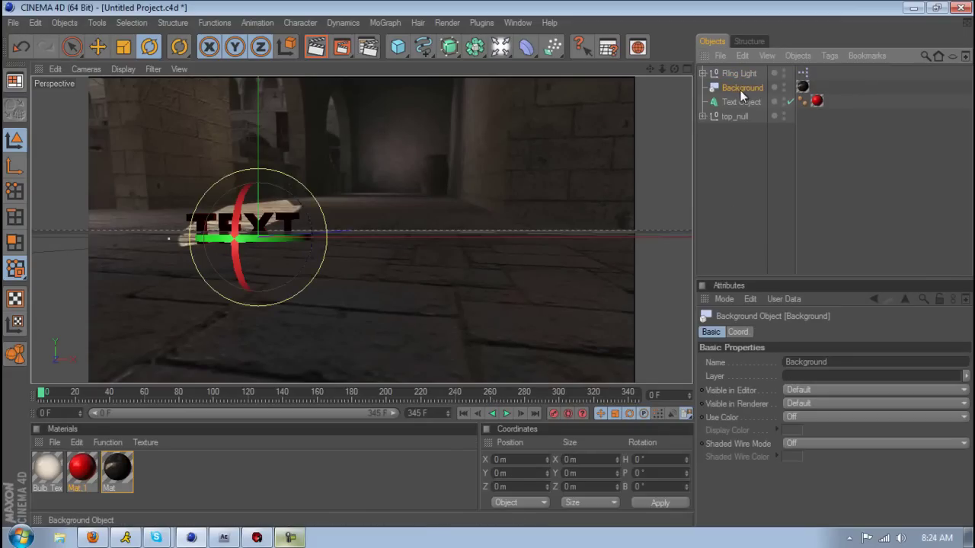
pyautogui.click(783, 84)
pyautogui.click(783, 90)
pyautogui.click(784, 84)
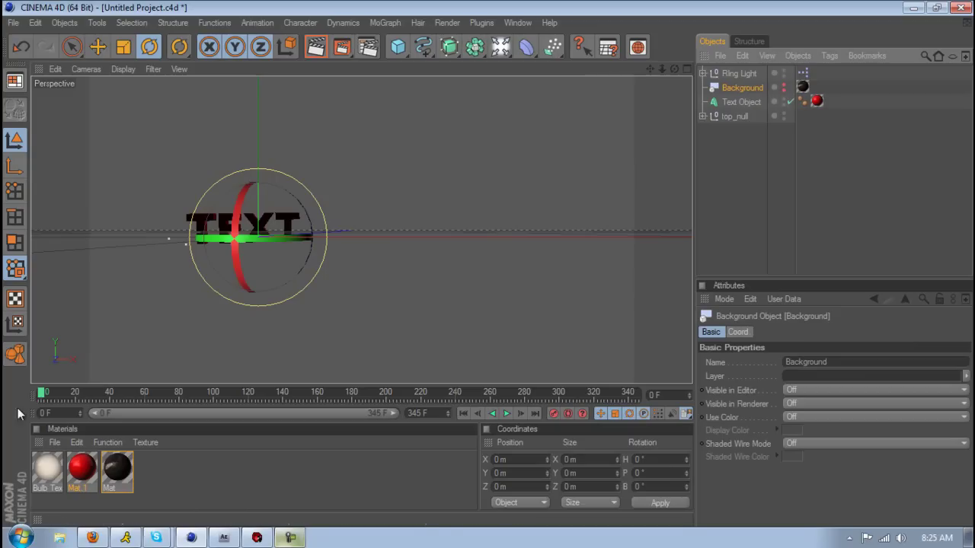
# - Set the render output to all frames, 0 to 345
pyautogui.click(371, 49)
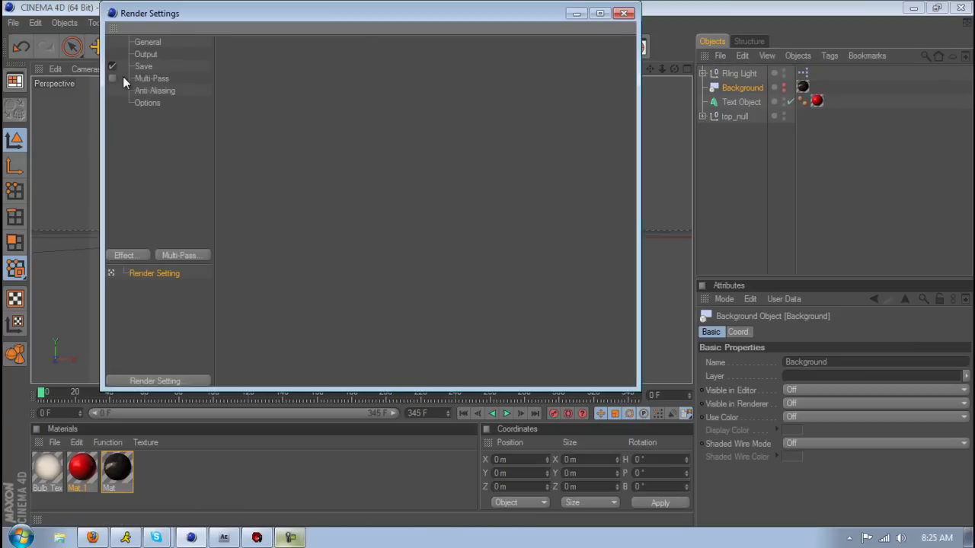
pyautogui.click(138, 107)
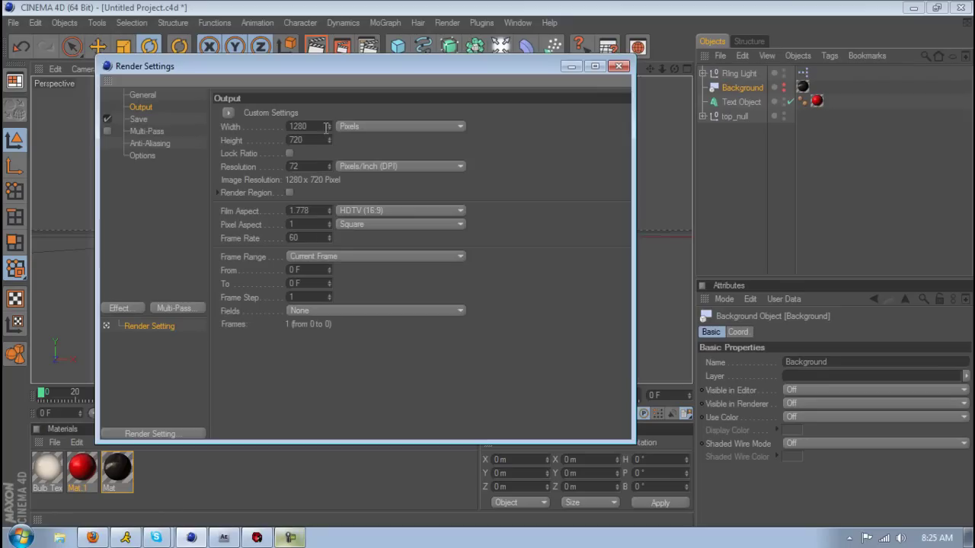
pyautogui.click(315, 256)
pyautogui.click(315, 301)
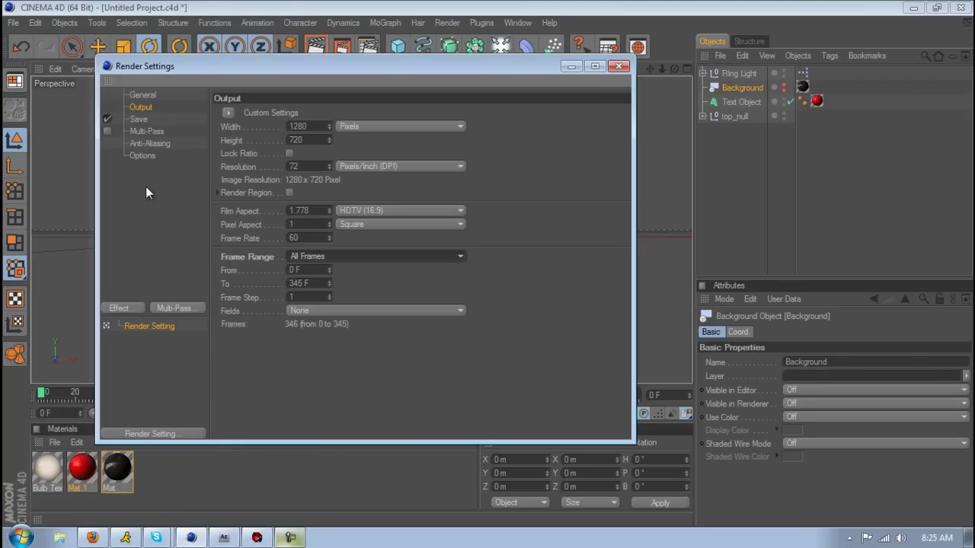
# - Save the render as 8-bit PNG images with an alpha channel
pyautogui.click(140, 119)
pyautogui.click(317, 151)
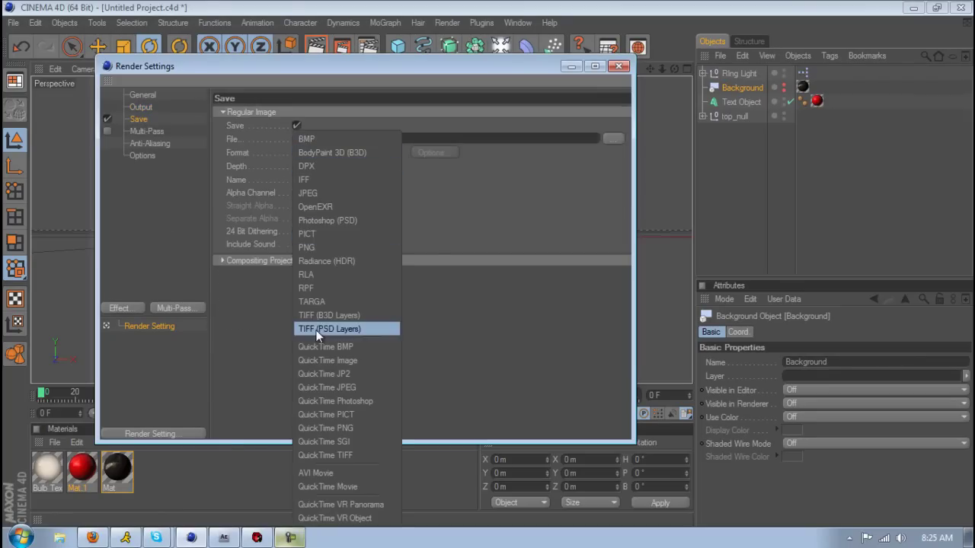
pyautogui.click(322, 248)
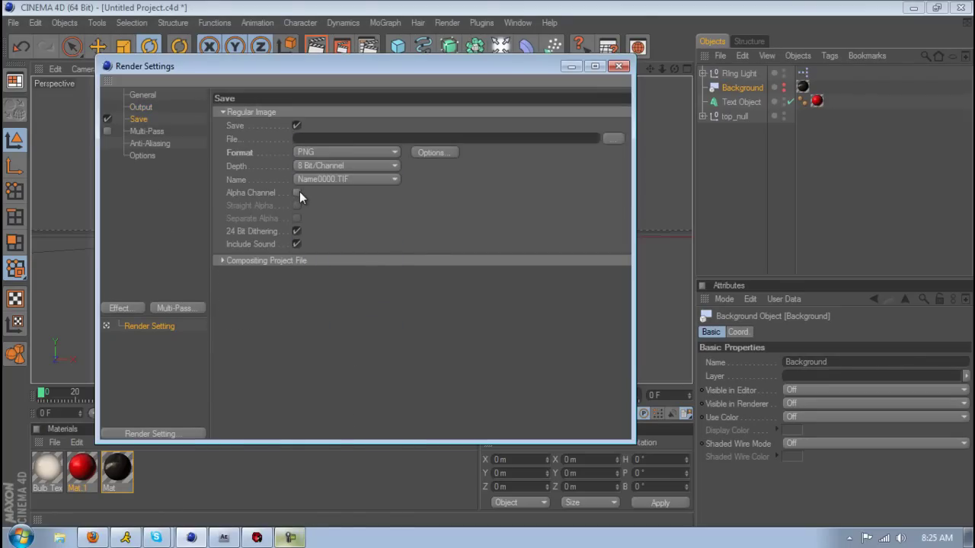
pyautogui.click(297, 193)
pyautogui.click(432, 152)
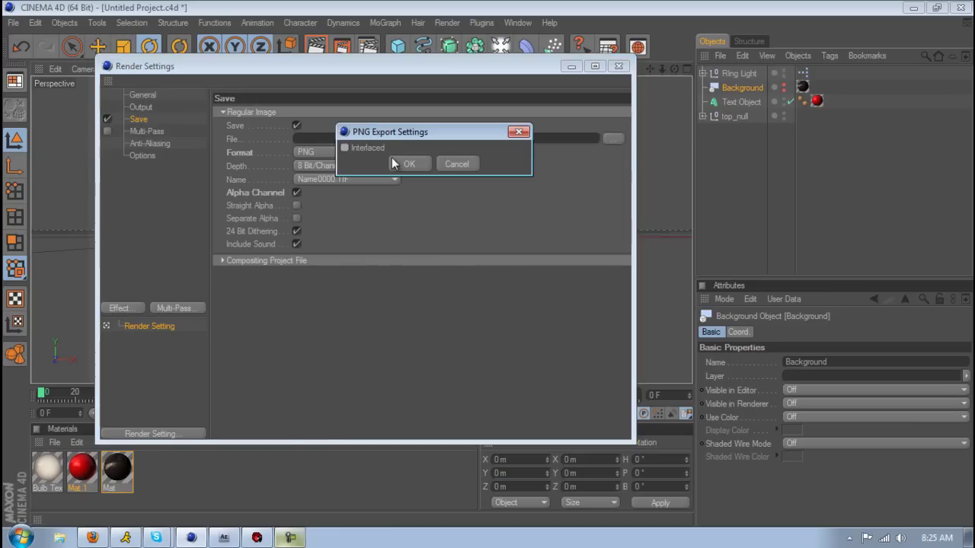
pyautogui.click(412, 164)
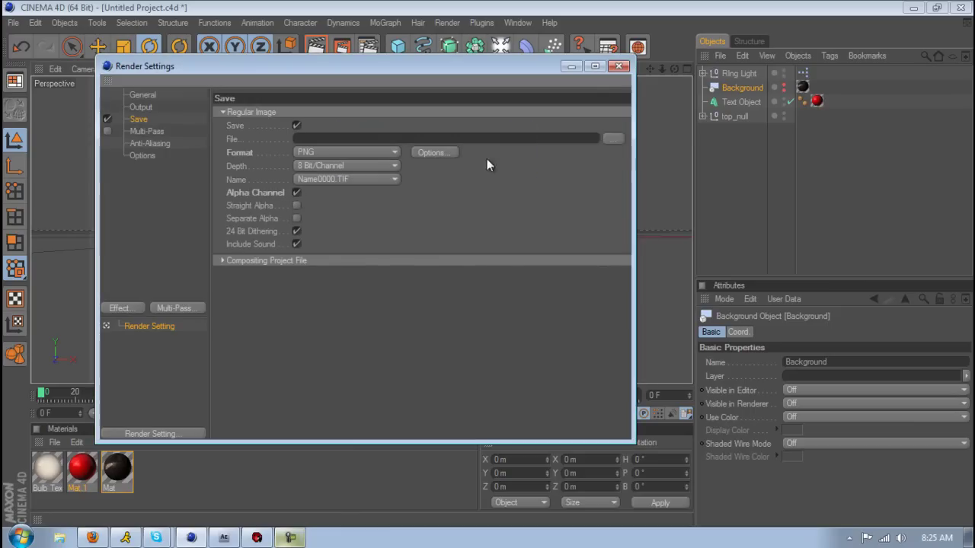
# - Check the Desktop 'text' folder's existing text0000 frames, then cancel the file browser
pyautogui.click(618, 140)
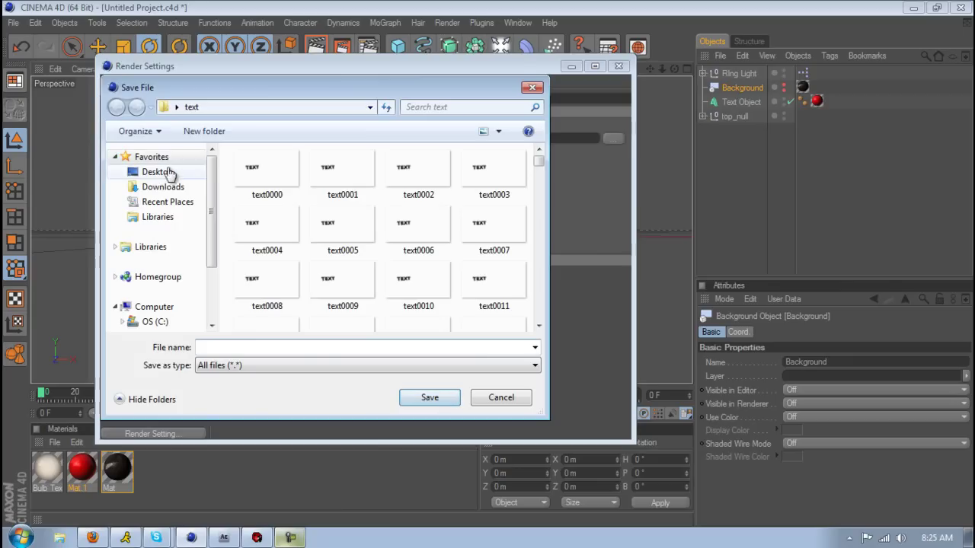
pyautogui.click(160, 173)
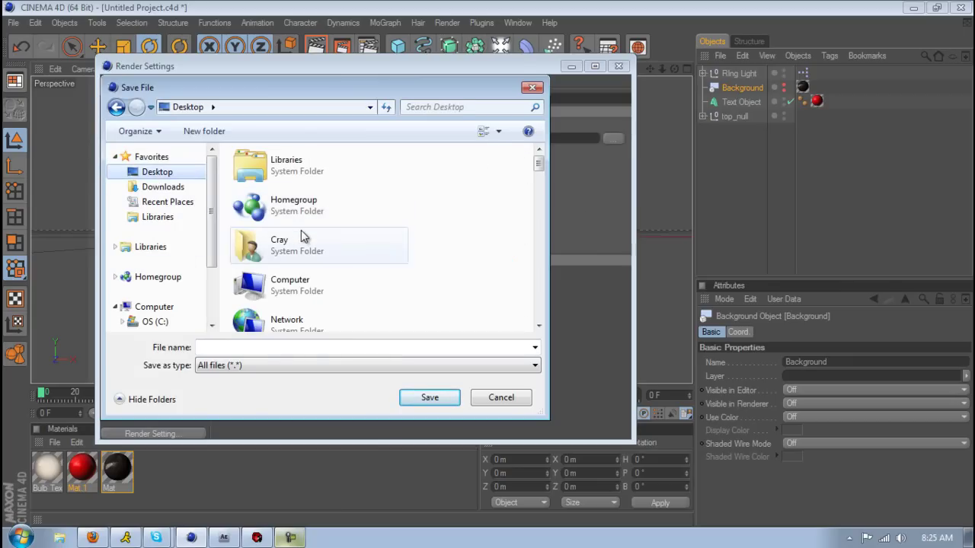
pyautogui.moveTo(539, 163); pyautogui.dragTo(557, 222)
pyautogui.click(310, 208)
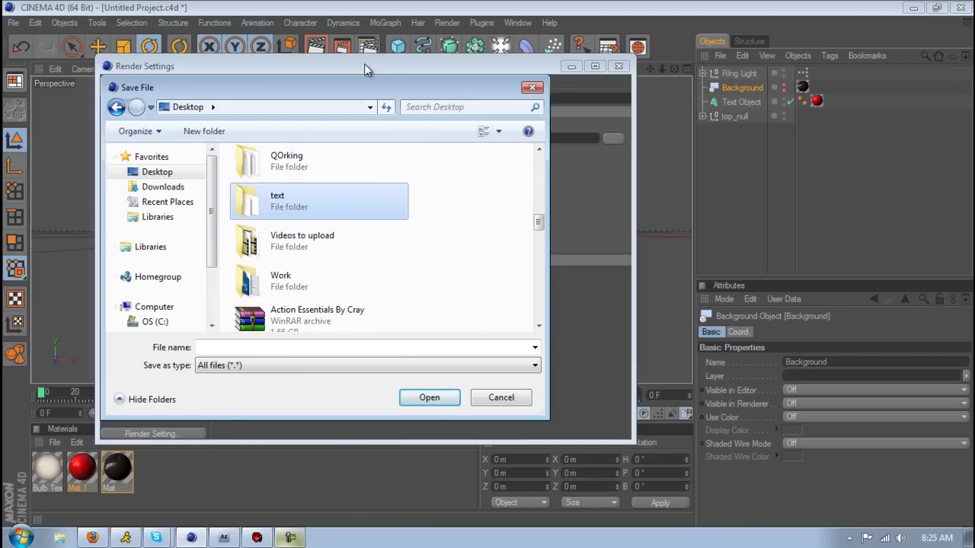
pyautogui.moveTo(393, 91)
pyautogui.mouseDown()
pyautogui.moveTo(455, 139)
pyautogui.moveTo(396, 97)
pyautogui.mouseUp()
pyautogui.doubleClick(315, 210)
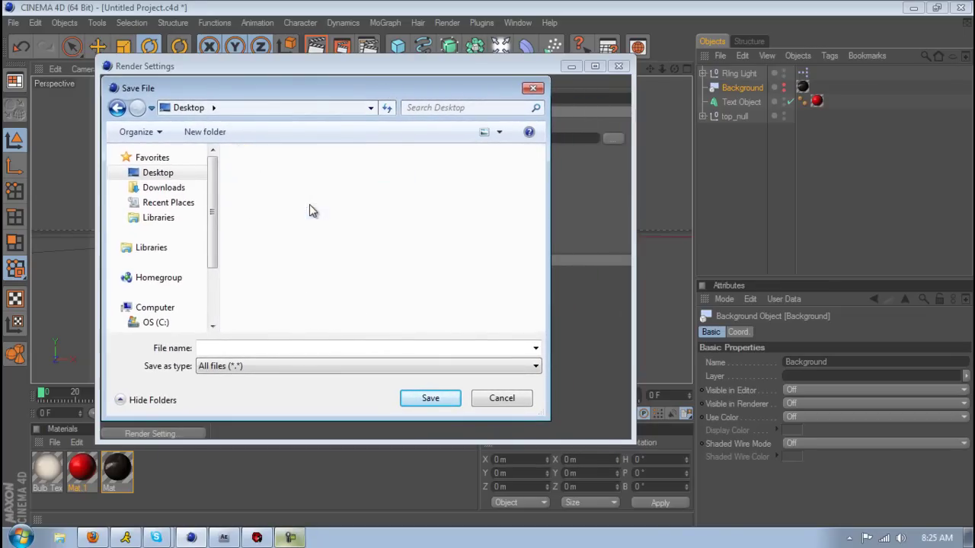
pyautogui.click(254, 184)
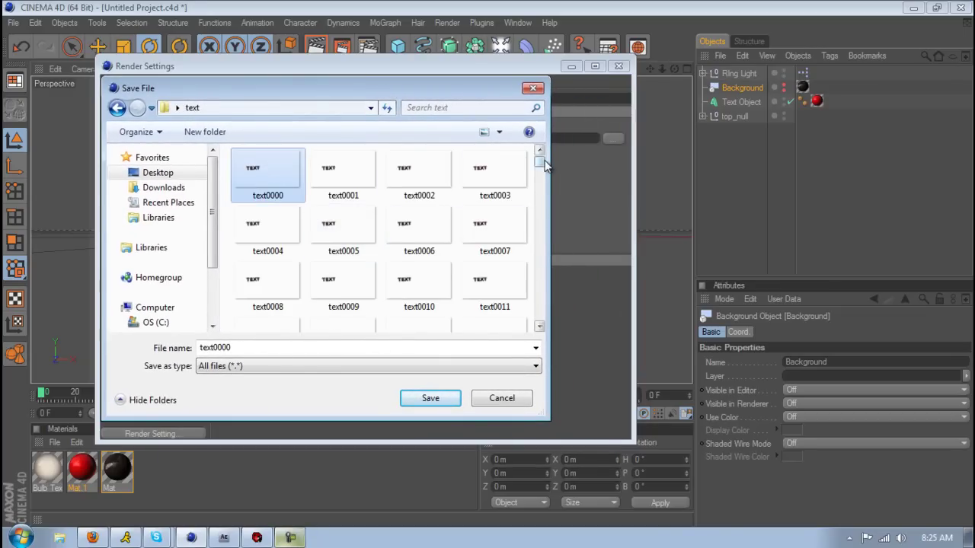
pyautogui.moveTo(541, 159); pyautogui.dragTo(539, 314)
pyautogui.click(501, 398)
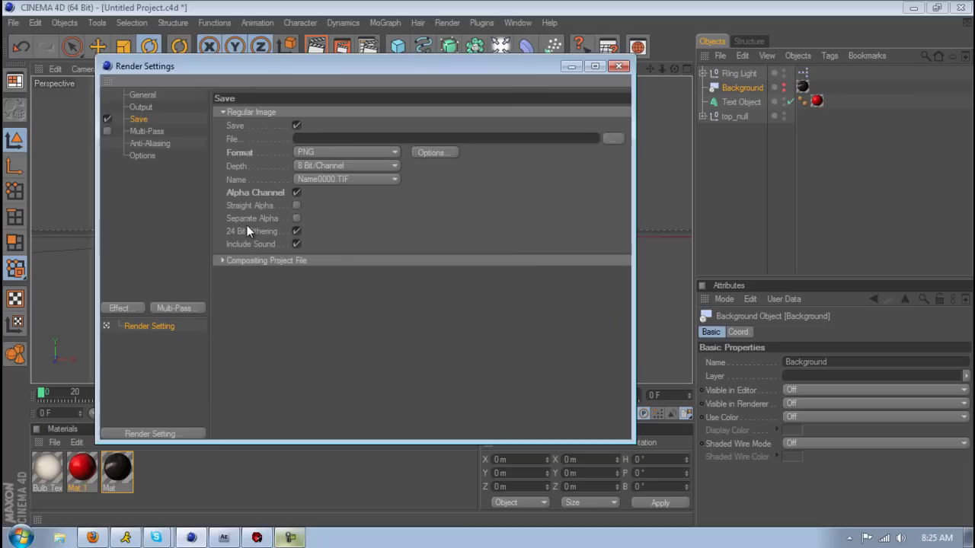
# - Set the Cinema 4D render anti-aliasing to Best
pyautogui.click(148, 133)
pyautogui.click(136, 108)
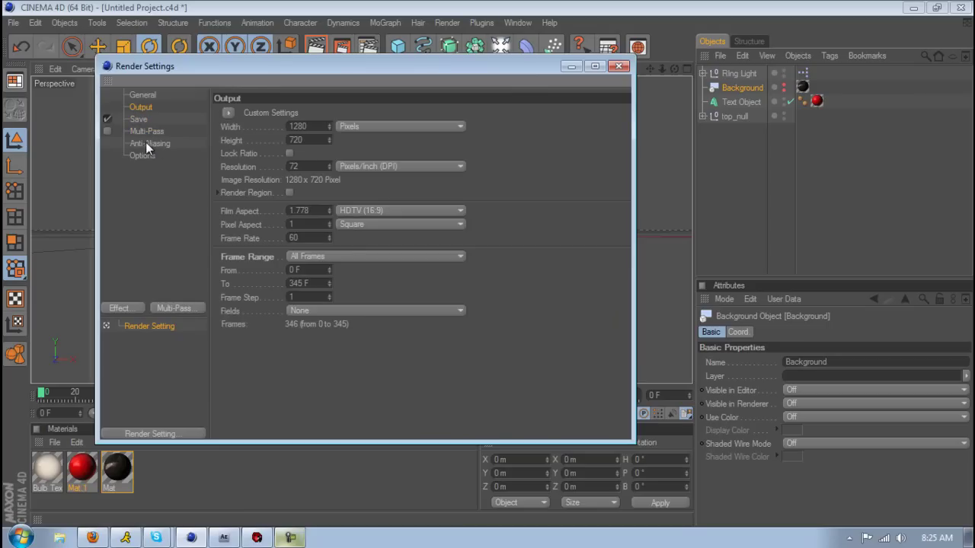
pyautogui.click(147, 144)
pyautogui.click(352, 112)
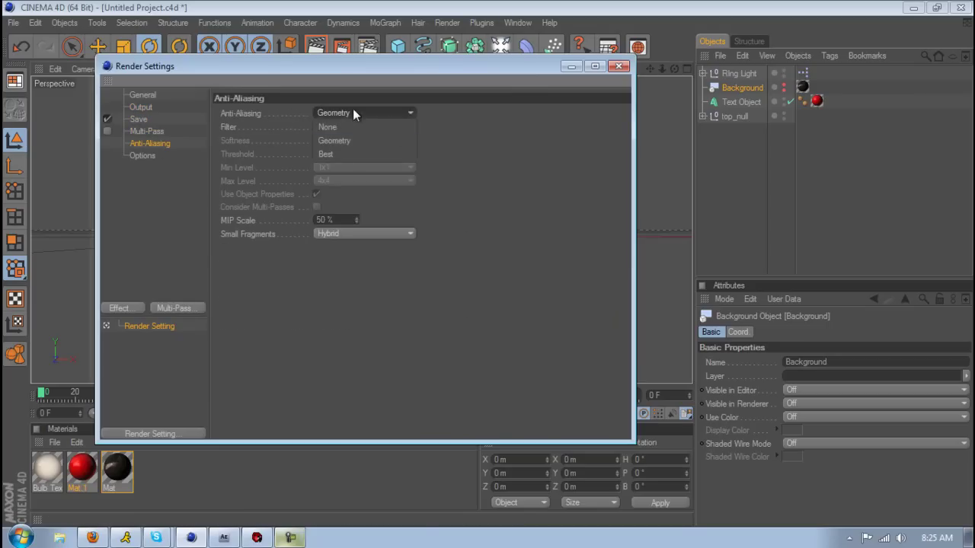
pyautogui.click(350, 154)
# - Add Ambient Occlusion and Global Illumination effects to the render settings
pyautogui.click(119, 308)
pyautogui.click(179, 246)
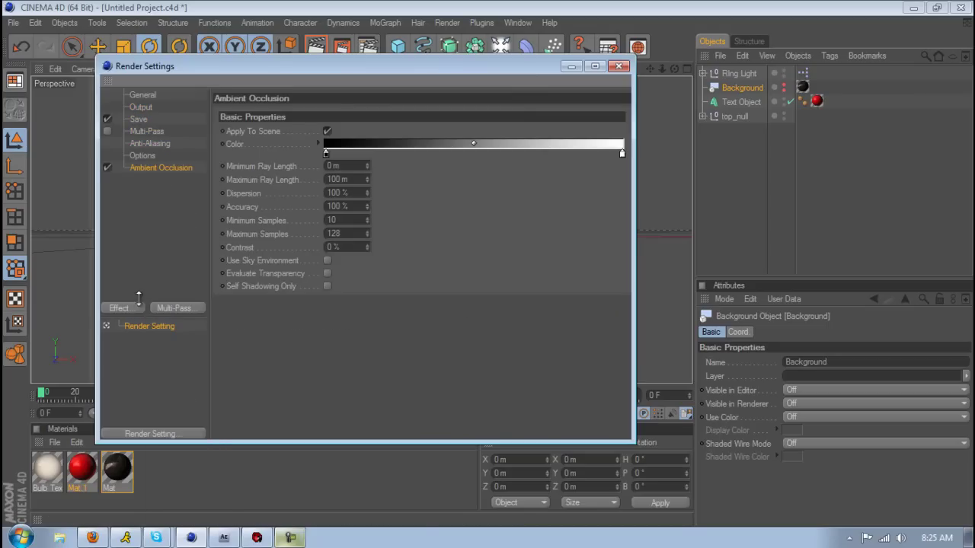
pyautogui.click(136, 304)
pyautogui.click(191, 342)
pyautogui.click(155, 168)
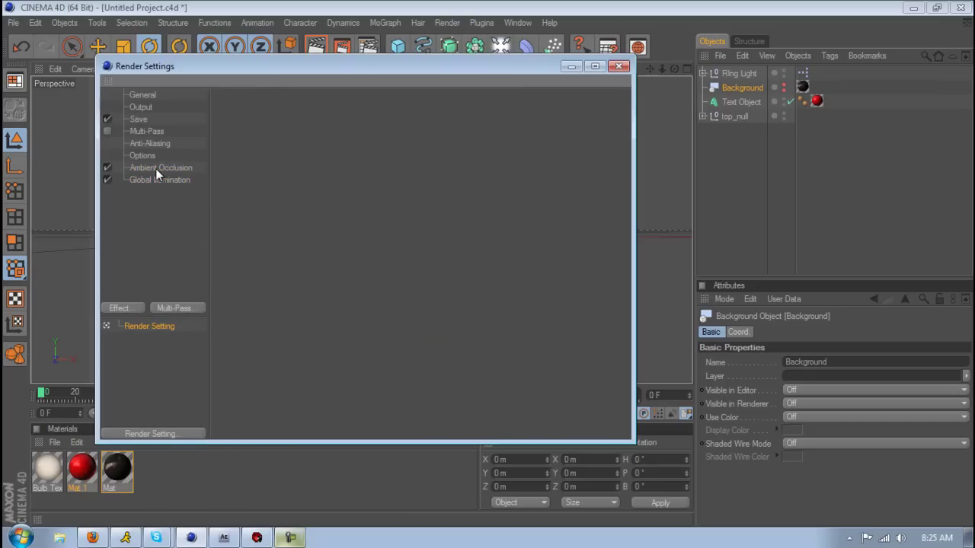
pyautogui.click(159, 181)
# - Review the render settings pages, close them, and bring After Effects to the front
pyautogui.click(143, 155)
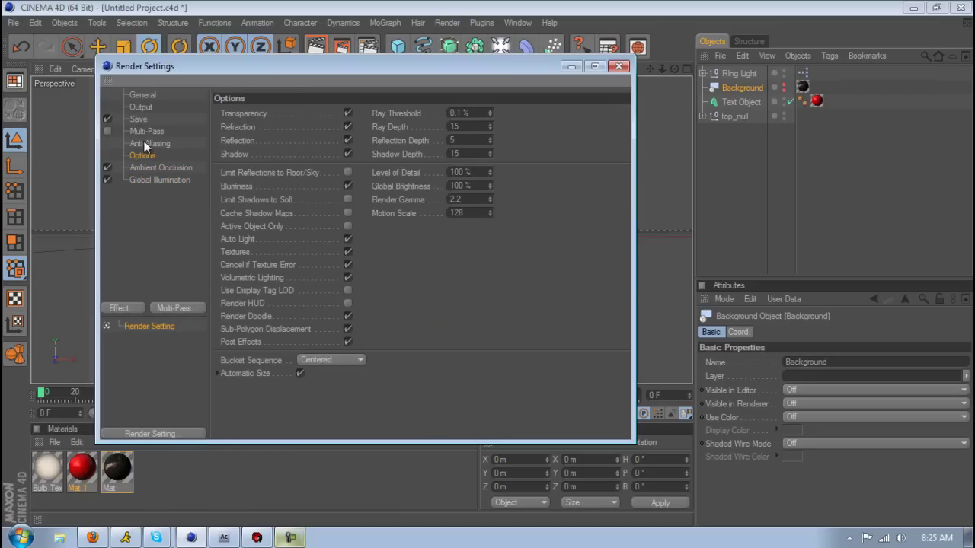
pyautogui.click(147, 144)
pyautogui.click(147, 131)
pyautogui.click(145, 120)
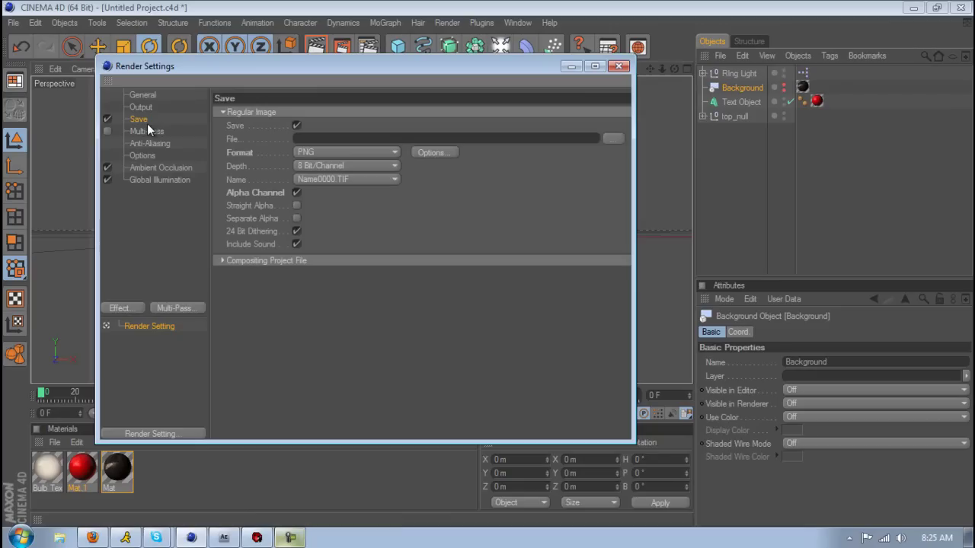
pyautogui.click(141, 108)
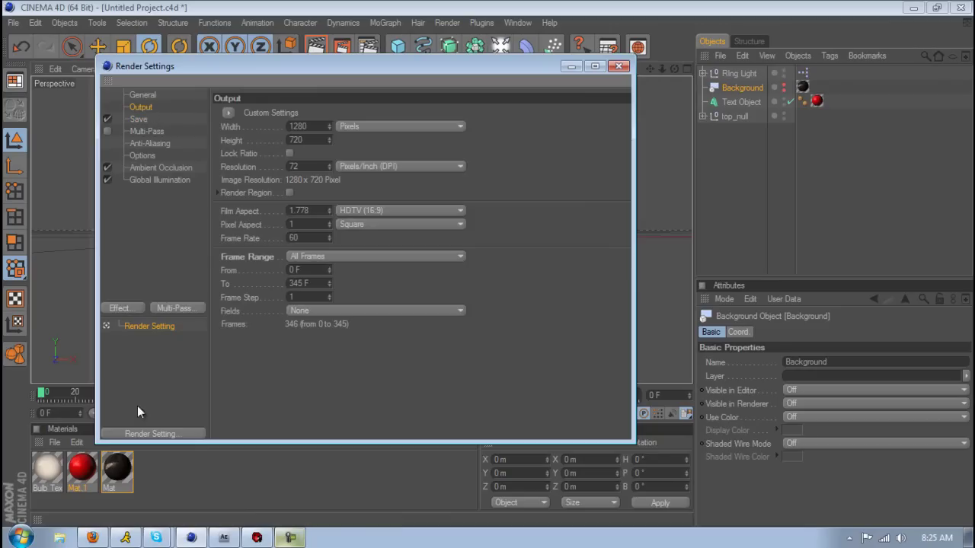
pyautogui.click(619, 67)
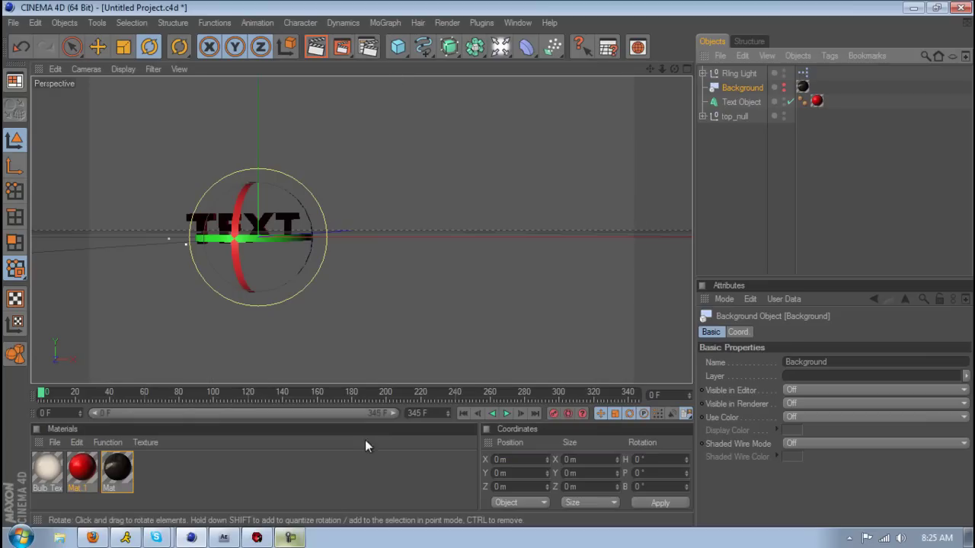
pyautogui.click(911, 7)
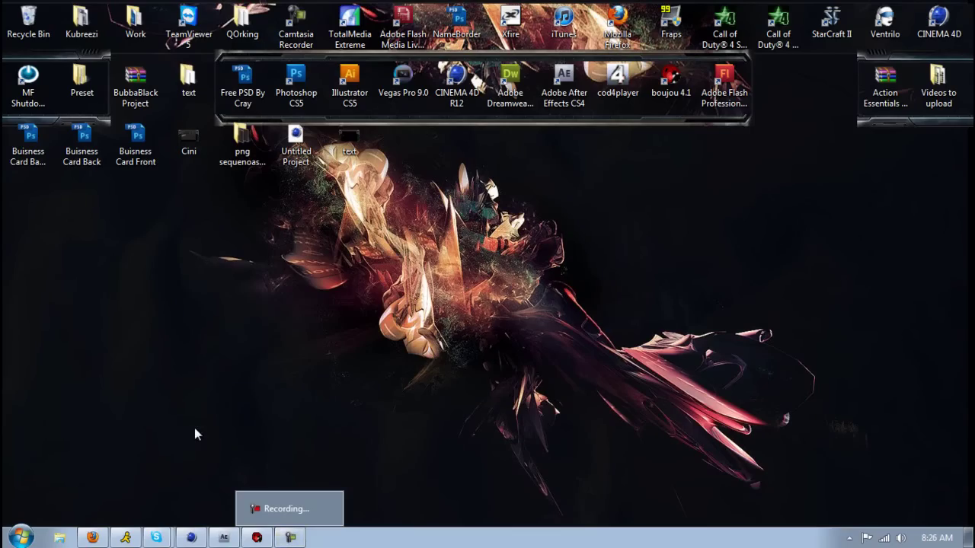
pyautogui.click(224, 537)
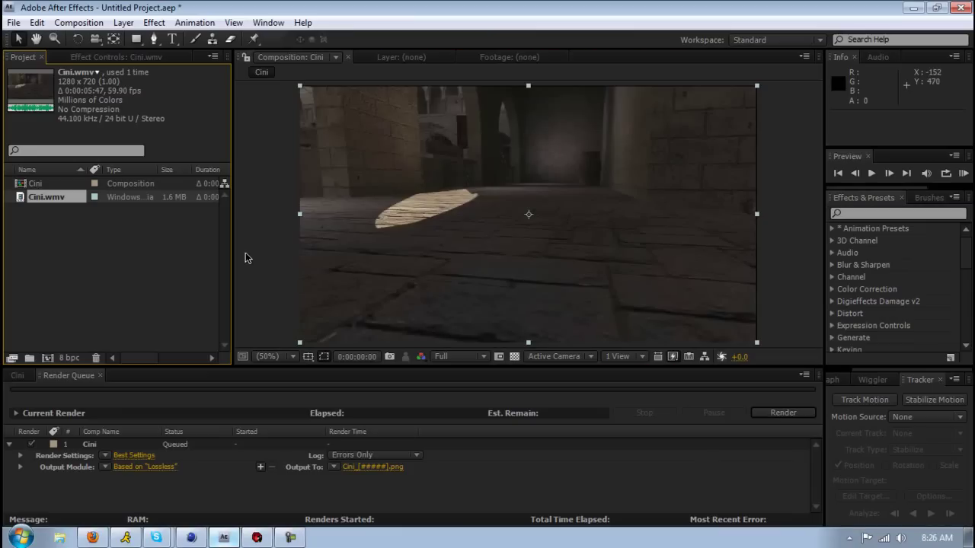
# - Delete the old render queue item and select Cini.wmv in the Cini composition
pyautogui.click(83, 447)
pyautogui.press('Delete')
pyautogui.click(27, 376)
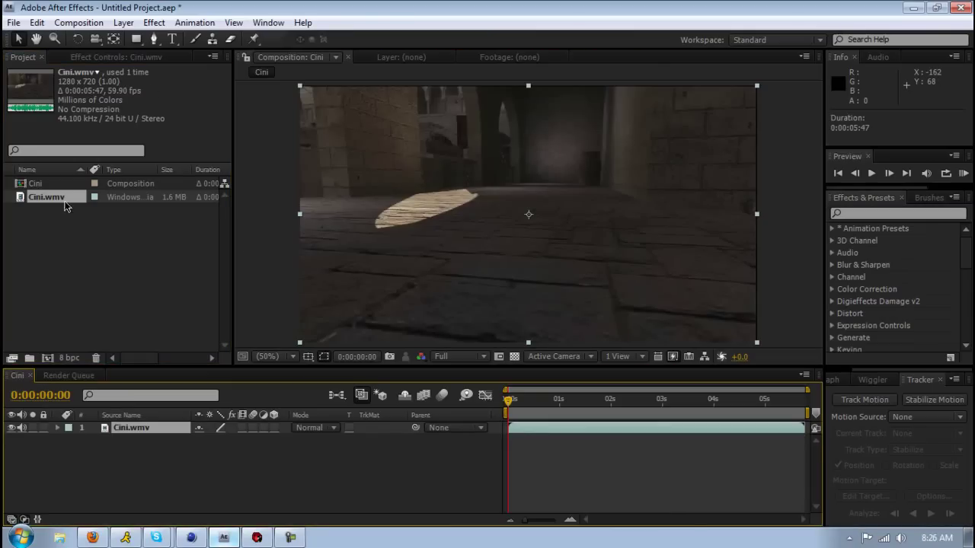
pyautogui.click(56, 201)
pyautogui.click(144, 433)
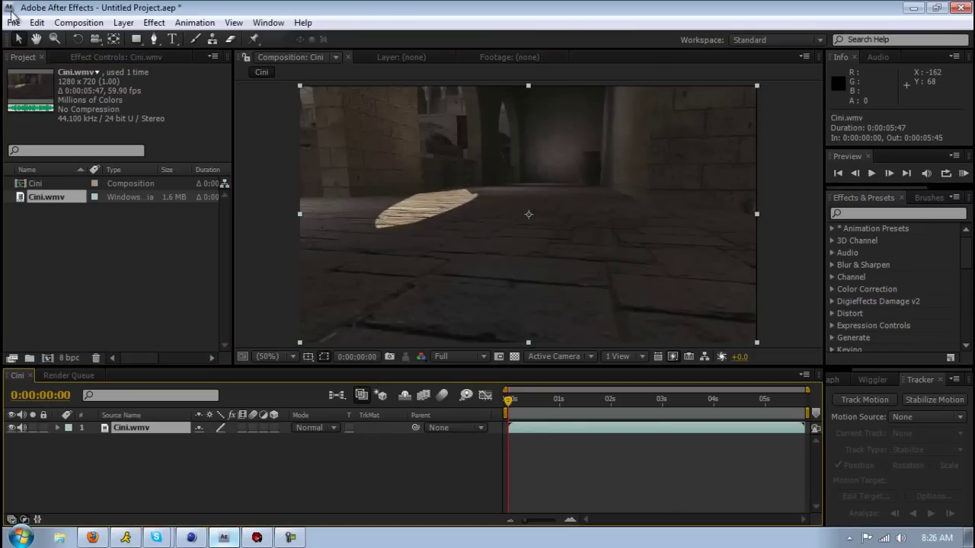
# - Import text0000 from the text folder as a PNG sequence and place it above Cini.wmv
pyautogui.click(13, 22)
pyautogui.moveTo(45, 226)
pyautogui.click(248, 227)
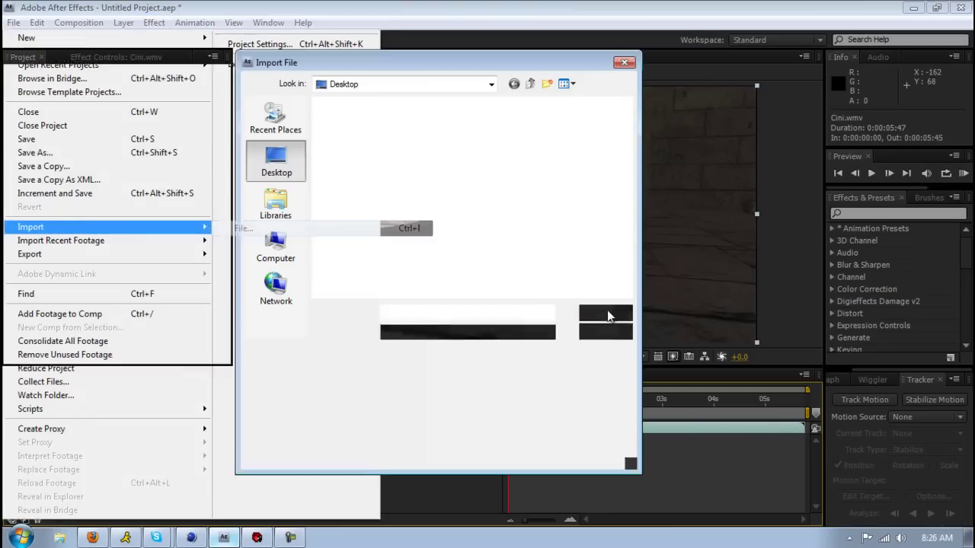
pyautogui.moveTo(626, 120); pyautogui.dragTo(625, 250)
pyautogui.doubleClick(365, 190)
pyautogui.doubleClick(358, 152)
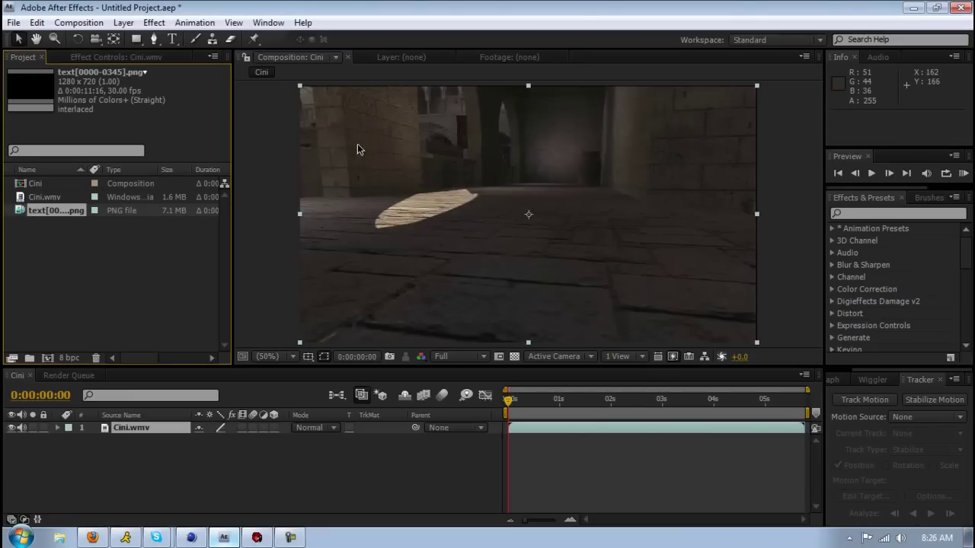
pyautogui.moveTo(44, 217); pyautogui.dragTo(133, 435)
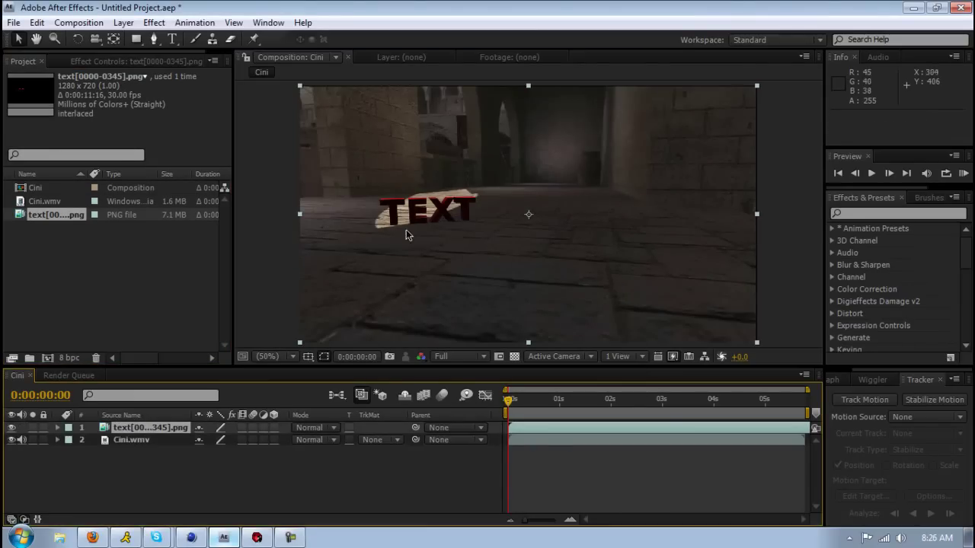
# - Scrub the Cini timeline from about 0:00:03:52 back to 0:00:02:14 to check the red TEXT
pyautogui.moveTo(509, 402); pyautogui.dragTo(759, 405)
pyautogui.click(707, 404)
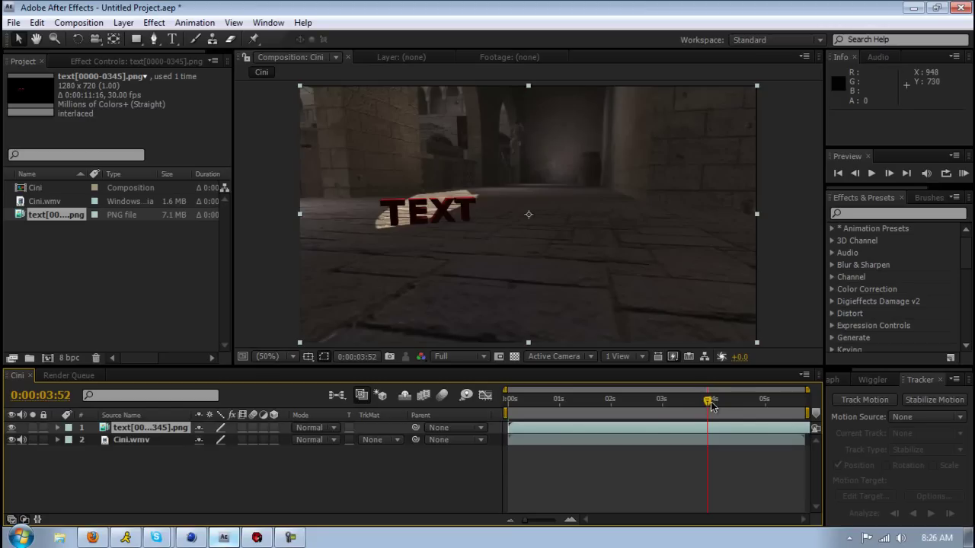
pyautogui.moveTo(710, 407); pyautogui.dragTo(667, 406)
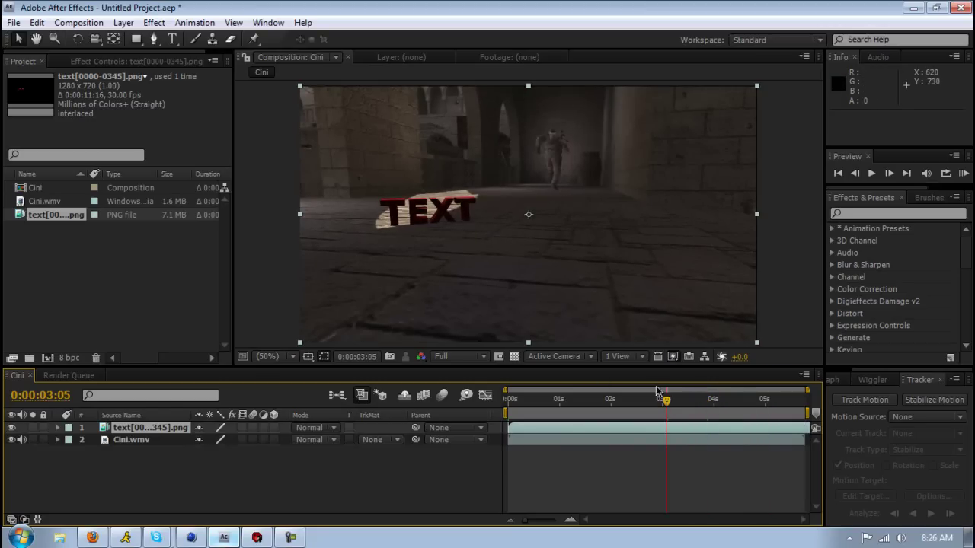
pyautogui.moveTo(667, 406); pyautogui.dragTo(622, 406)
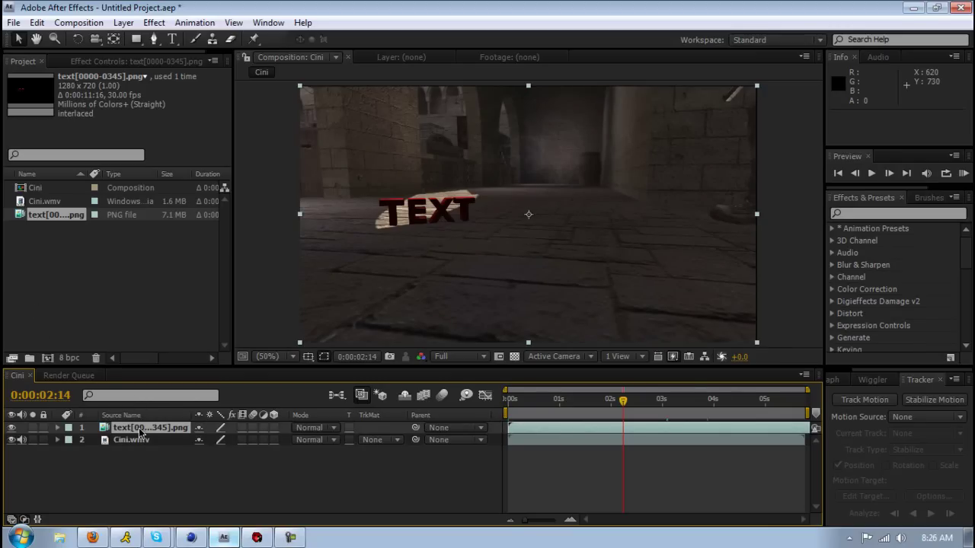
# - Select the text[0000-0345].png layer and paste a duplicate of it above Cini.wmv
pyautogui.click(134, 440)
pyautogui.click(133, 428)
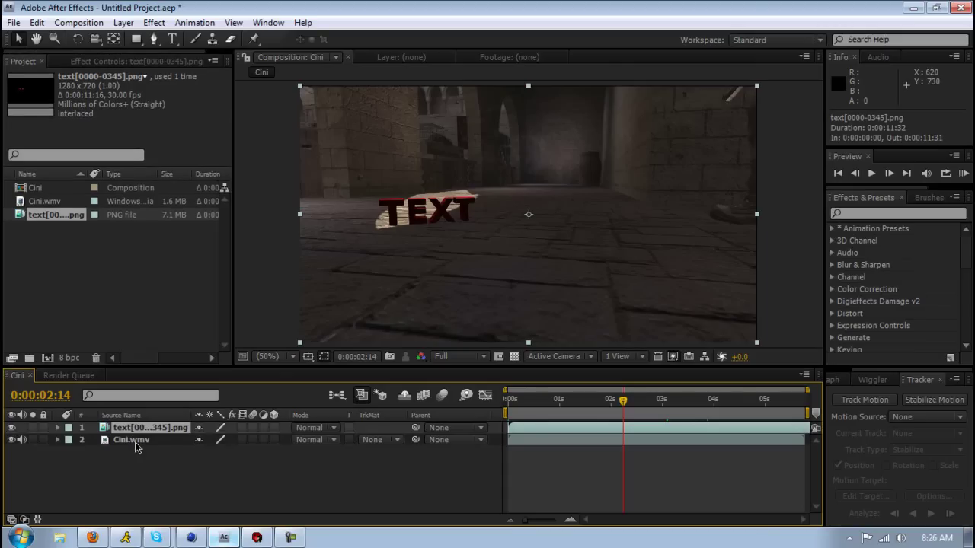
pyautogui.click(137, 438)
pyautogui.click(140, 429)
pyautogui.hotkey('ctrl', 'v')
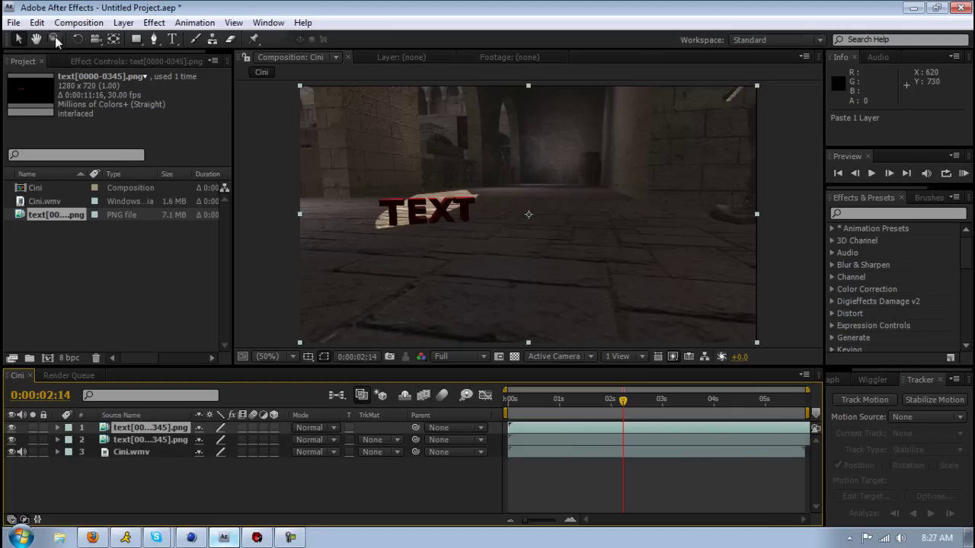
pyautogui.click(36, 22)
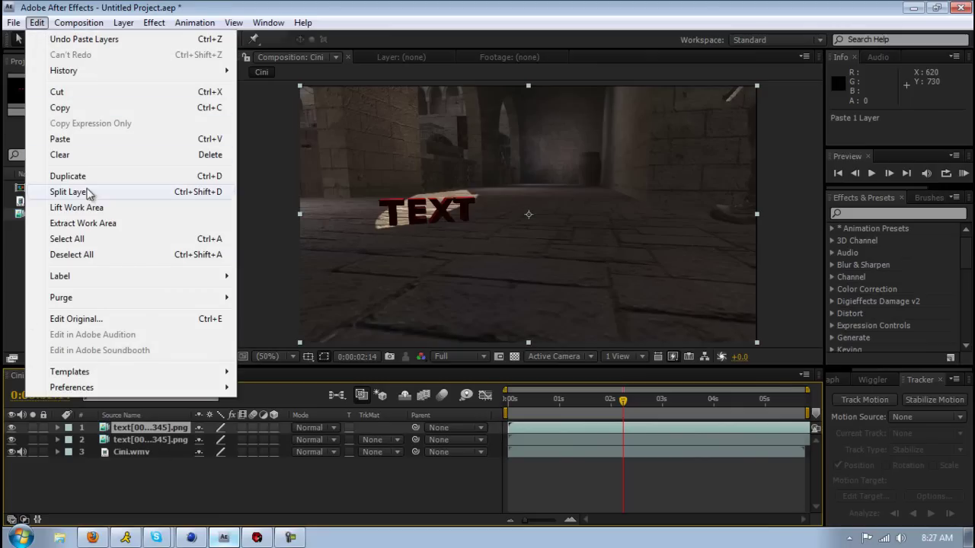
pyautogui.click(157, 432)
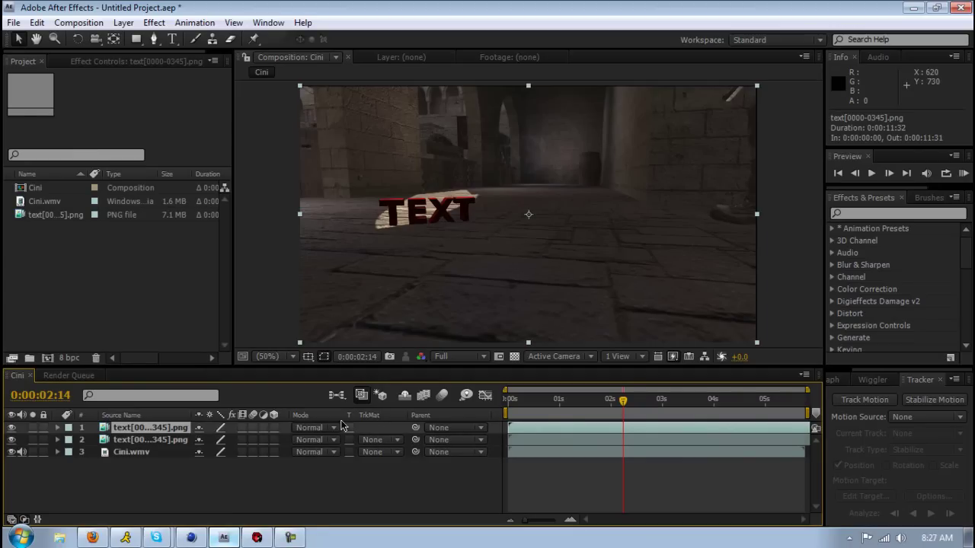
# - Turn on draft 3D and add the Stretch column to the timeline layer list
pyautogui.click(383, 397)
pyautogui.moveTo(505, 432); pyautogui.dragTo(495, 431)
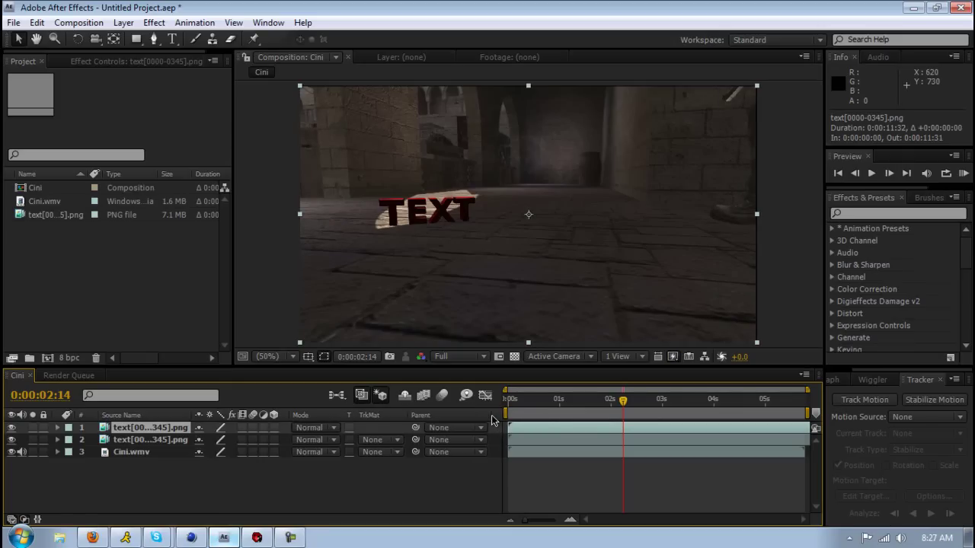
pyautogui.rightClick(492, 420)
pyautogui.moveTo(533, 463)
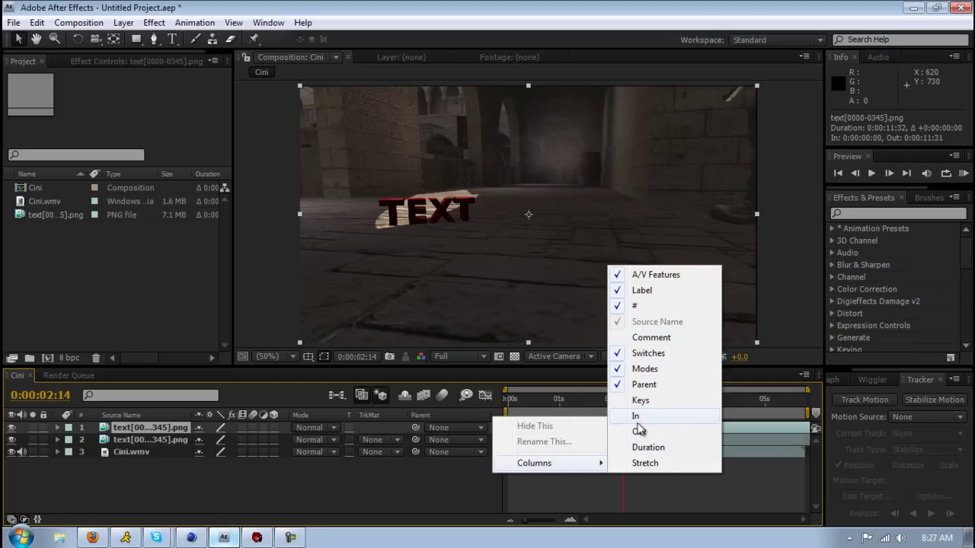
pyautogui.click(644, 463)
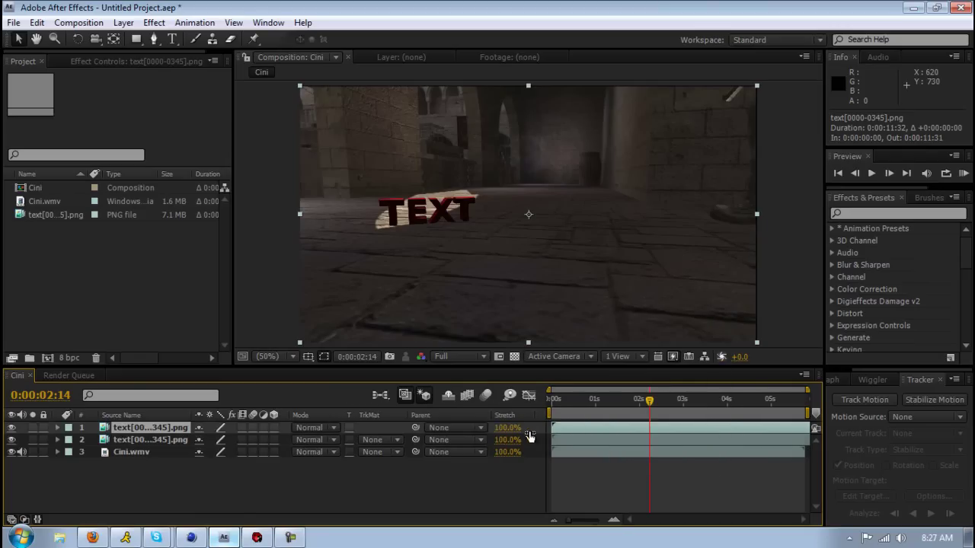
pyautogui.rightClick(395, 423)
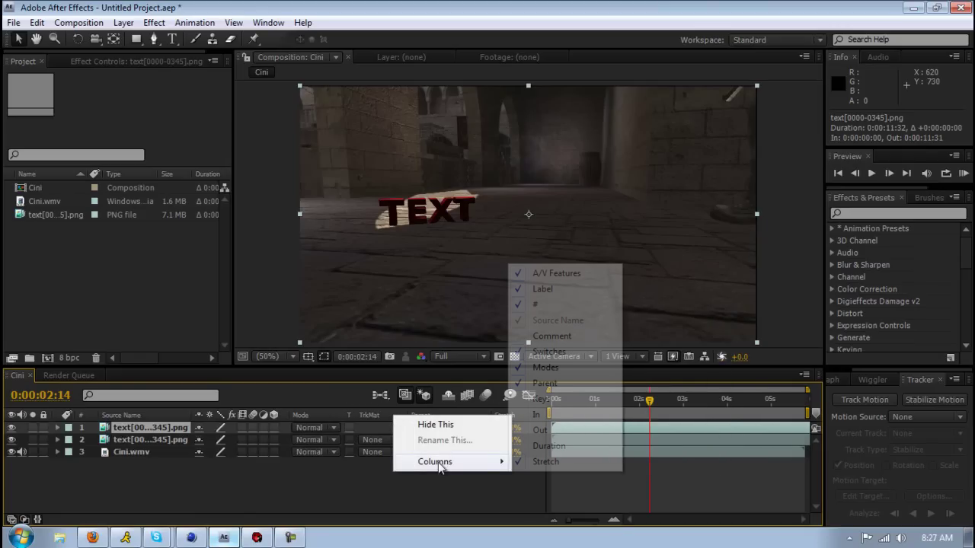
pyautogui.click(278, 411)
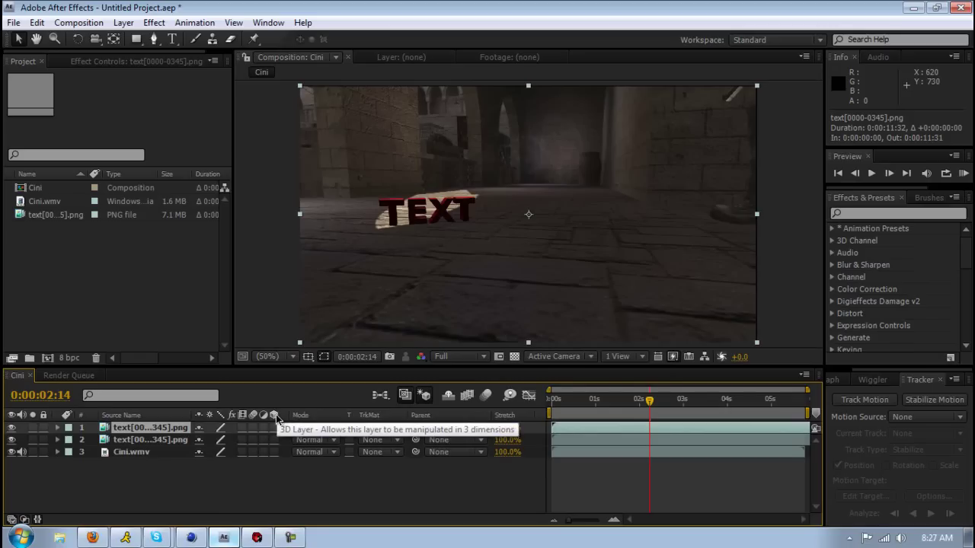
# - Make the top text layer 3D and rotate it to about 354.6°, 2.7°, 0.1°
pyautogui.click(274, 427)
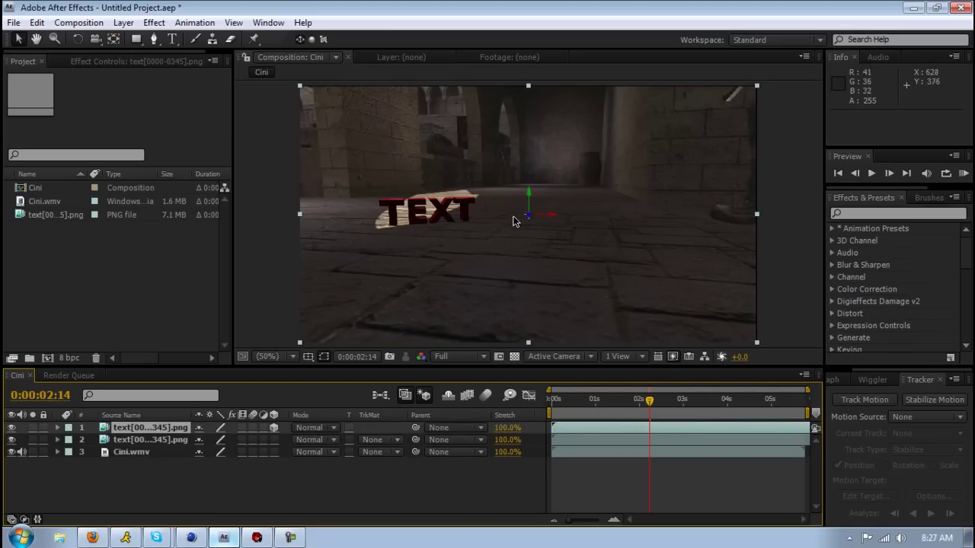
pyautogui.click(77, 38)
pyautogui.moveTo(531, 226); pyautogui.dragTo(246, 277)
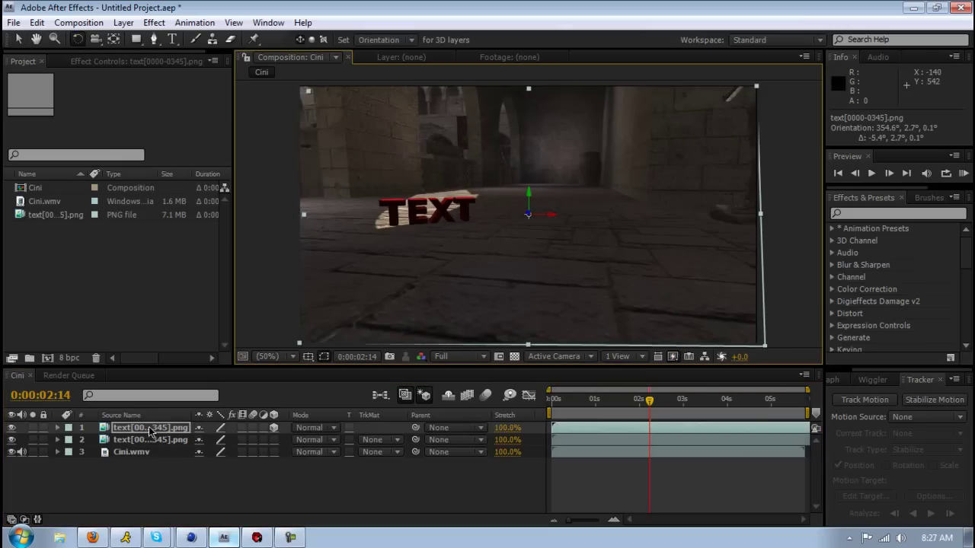
# - Apply a black Fill effect to the top text layer
pyautogui.click(154, 22)
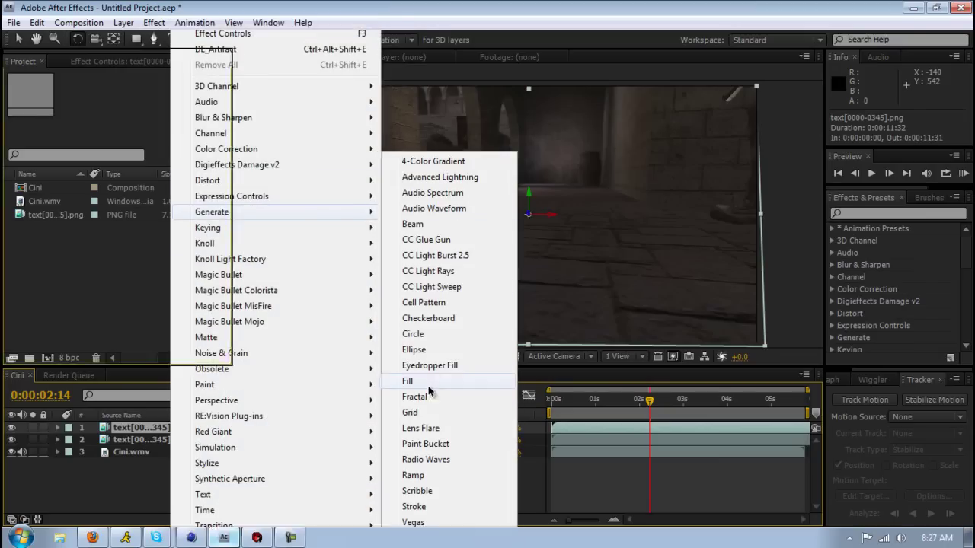
pyautogui.click(411, 381)
pyautogui.click(114, 137)
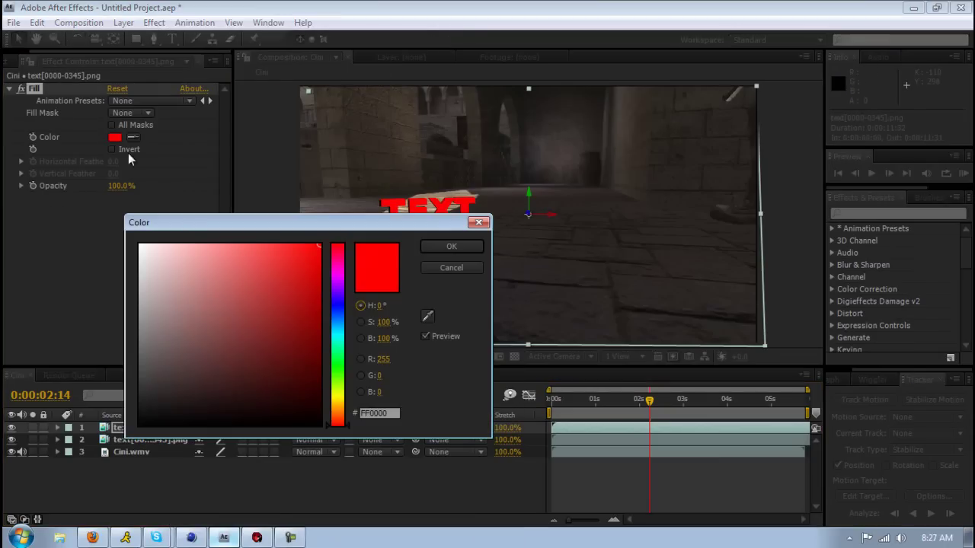
pyautogui.click(140, 423)
pyautogui.click(452, 247)
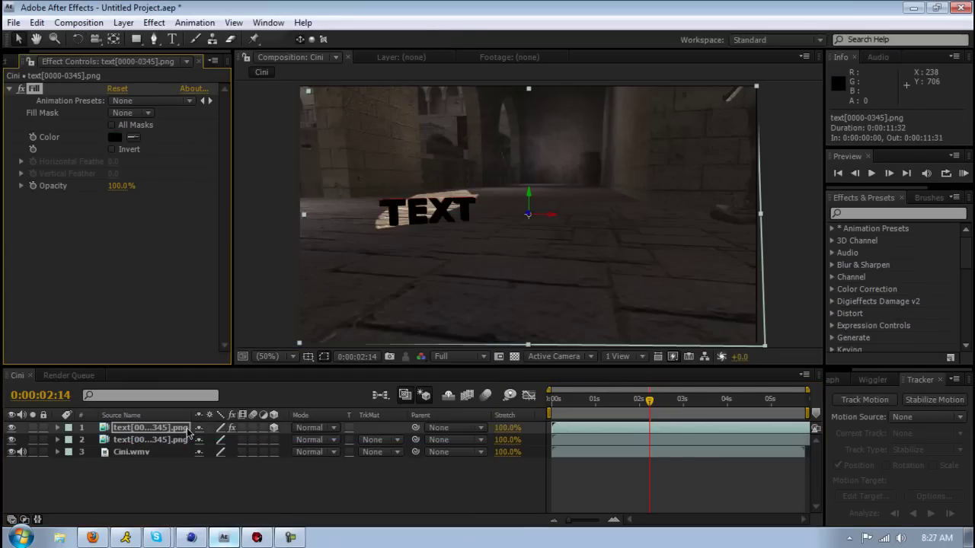
# - Add Gaussian Blur to the black text and set Blurriness to 35.9
pyautogui.keyDown('shift'); pyautogui.click(150, 439); pyautogui.keyUp('shift')
pyautogui.click(154, 22)
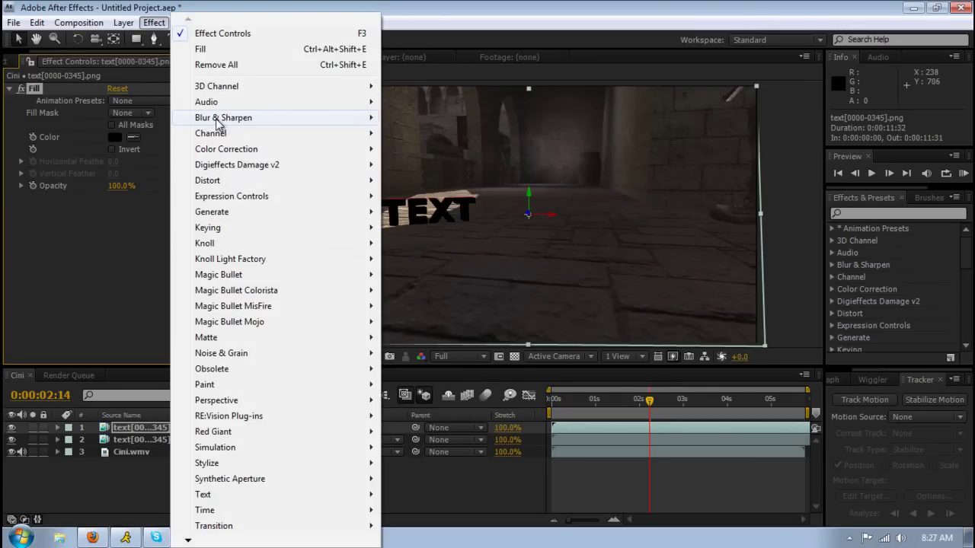
pyautogui.moveTo(220, 122)
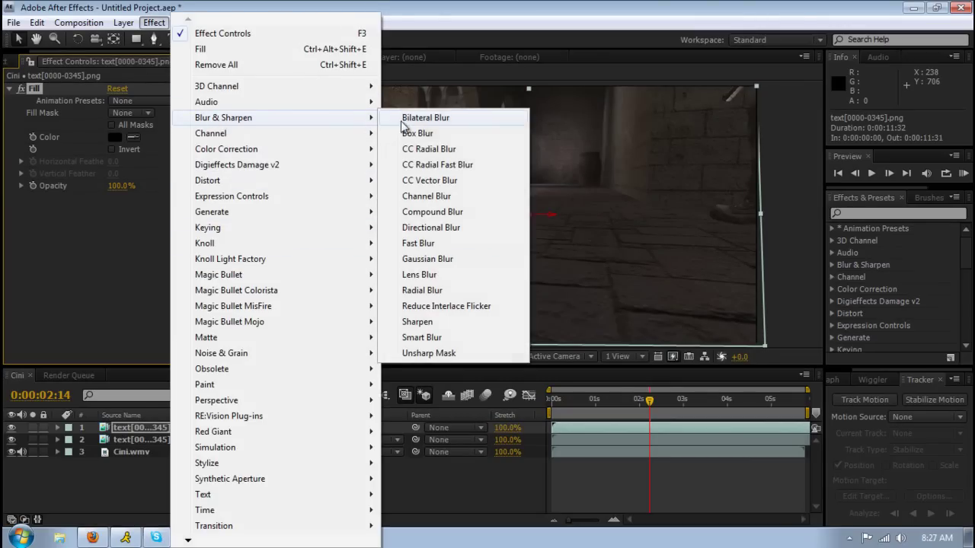
pyautogui.click(428, 259)
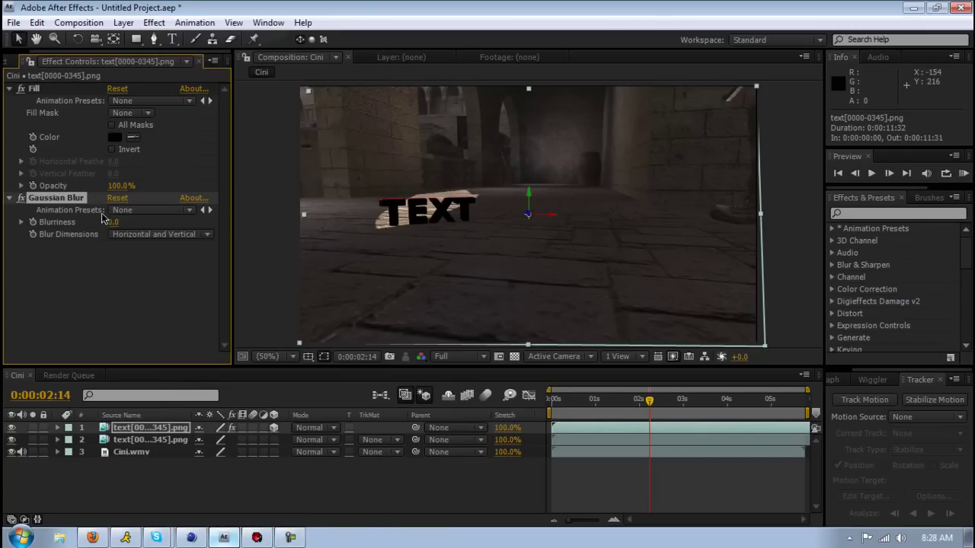
pyautogui.click(10, 88)
pyautogui.moveTo(113, 126); pyautogui.dragTo(288, 154)
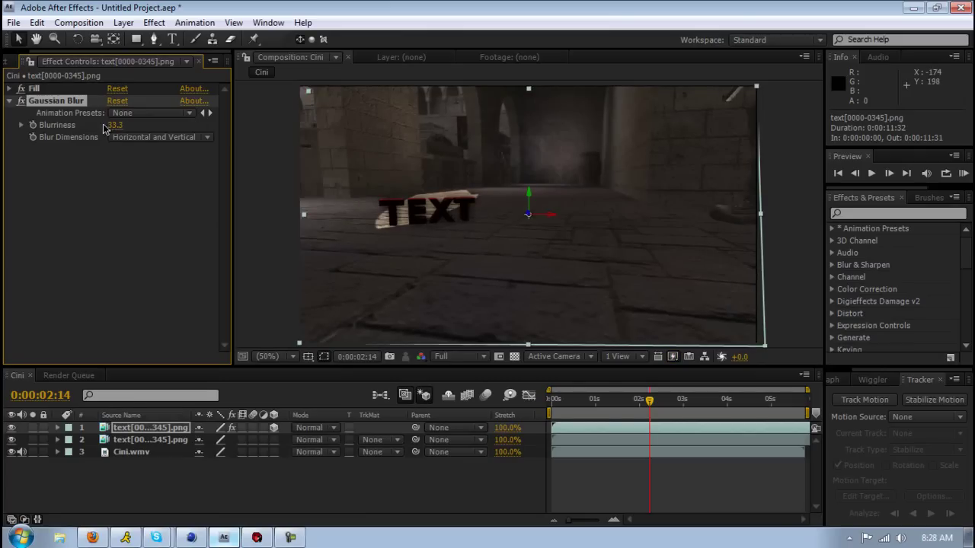
pyautogui.moveTo(108, 127); pyautogui.dragTo(137, 130)
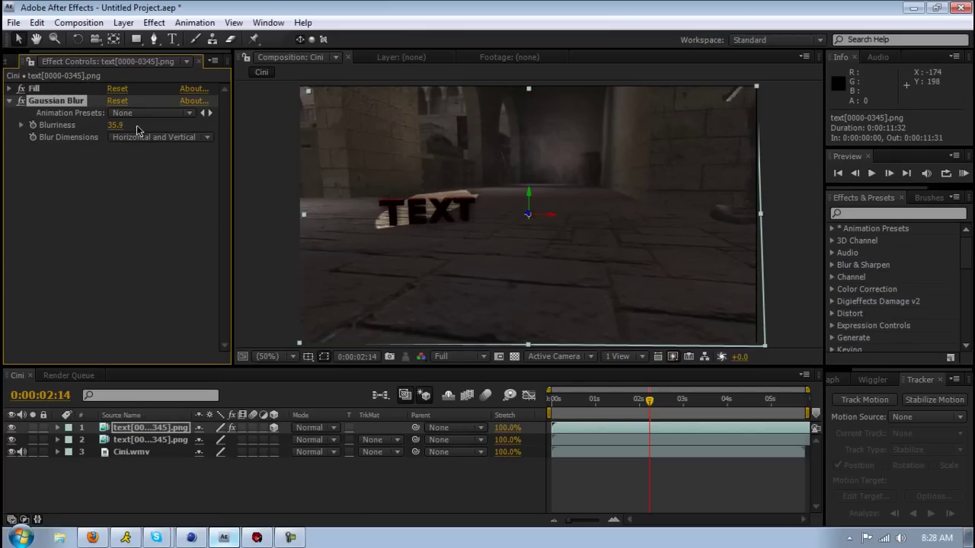
# - Rotate the black text layer toward the floor and lower it slightly
pyautogui.click(79, 40)
pyautogui.moveTo(513, 232); pyautogui.dragTo(533, 214)
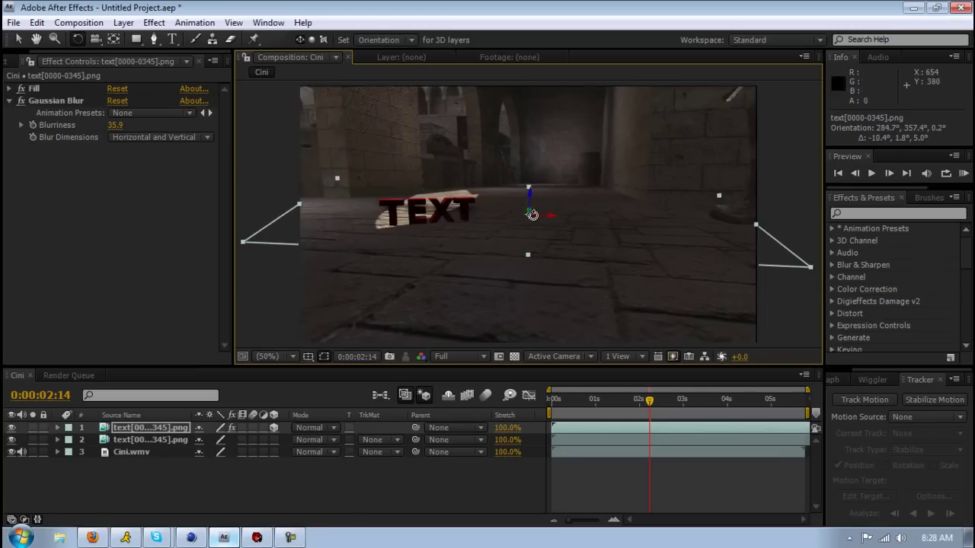
pyautogui.press('v')
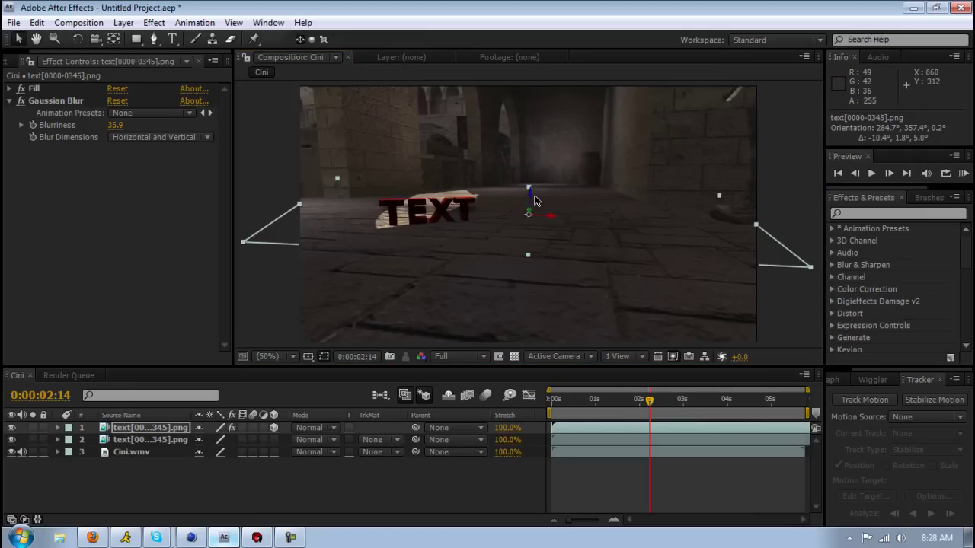
pyautogui.moveTo(533, 200); pyautogui.dragTo(537, 218)
# - Refine the shadow layer's rotation to about 295.1°, 352.3°, 342.5° so it lies flat
pyautogui.click(78, 39)
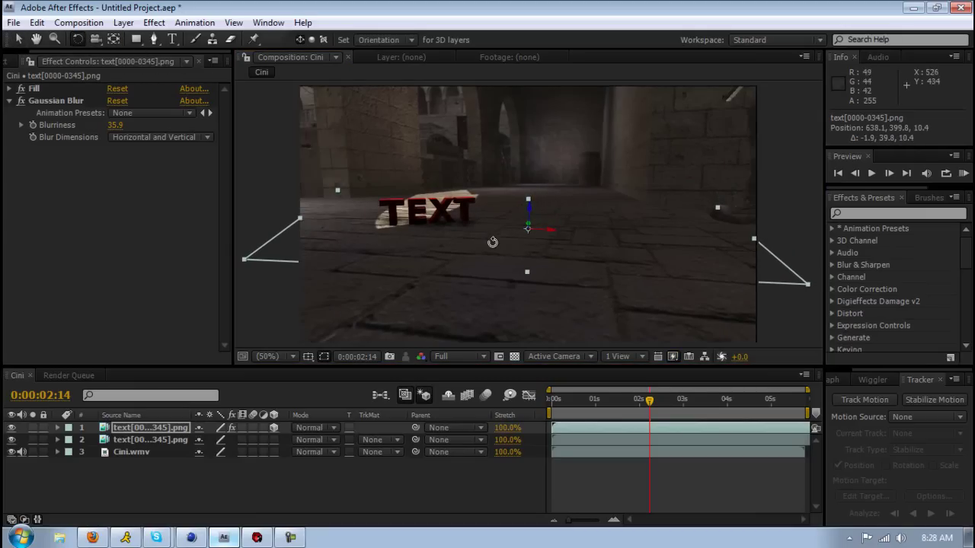
pyautogui.moveTo(494, 242); pyautogui.dragTo(520, 229)
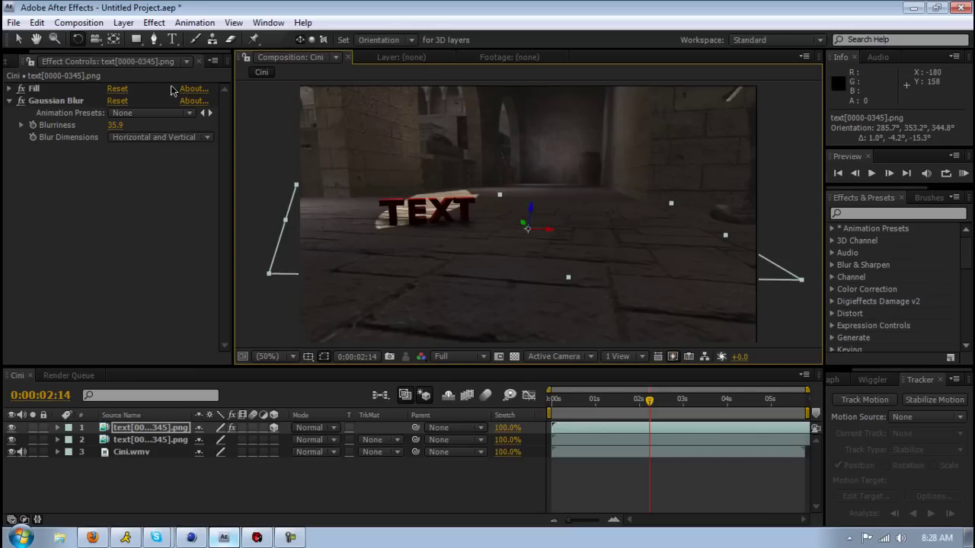
pyautogui.click(19, 39)
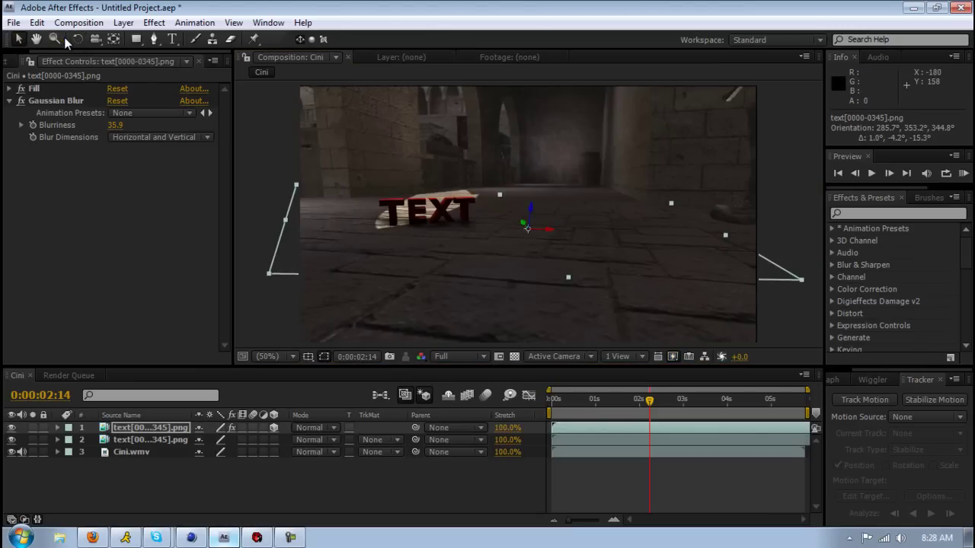
pyautogui.click(78, 39)
pyautogui.moveTo(474, 192); pyautogui.dragTo(481, 194)
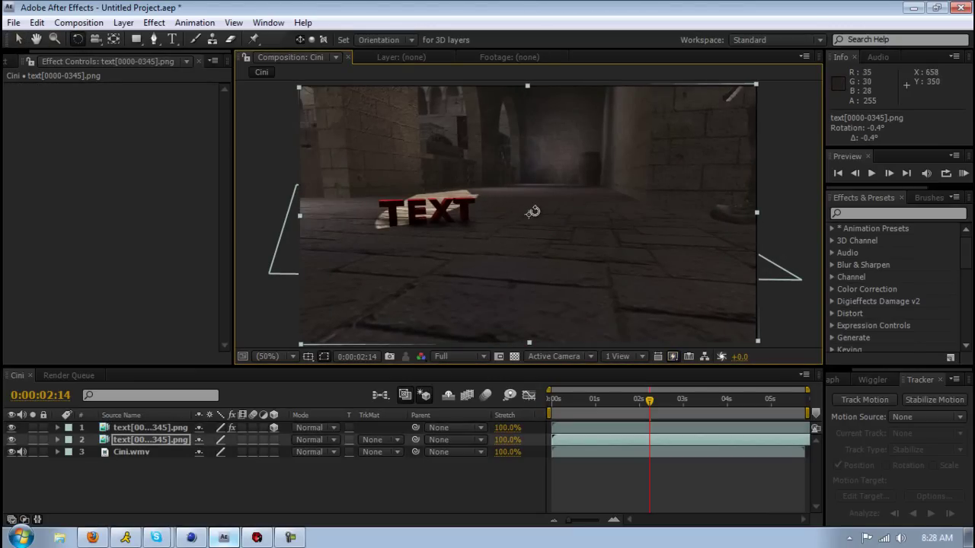
pyautogui.click(129, 428)
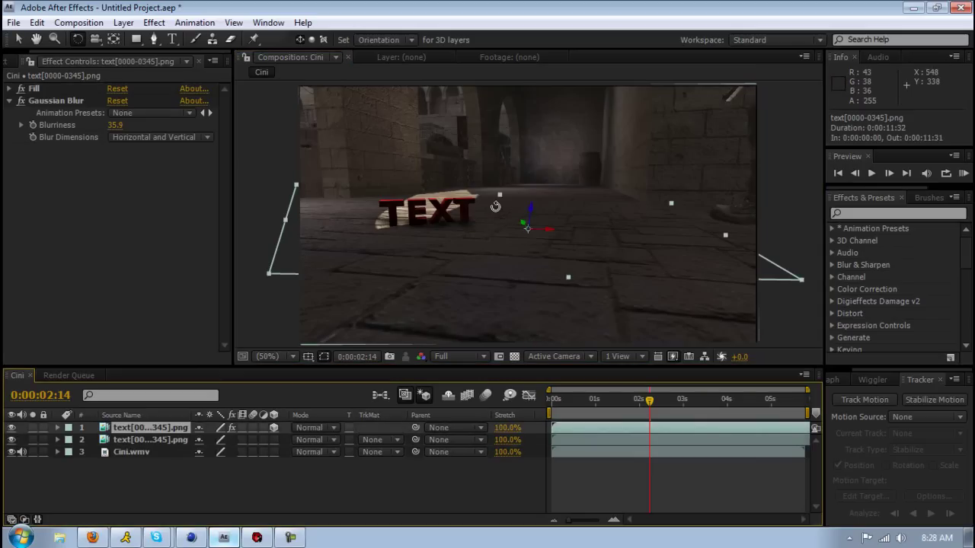
pyautogui.moveTo(496, 203); pyautogui.dragTo(469, 193)
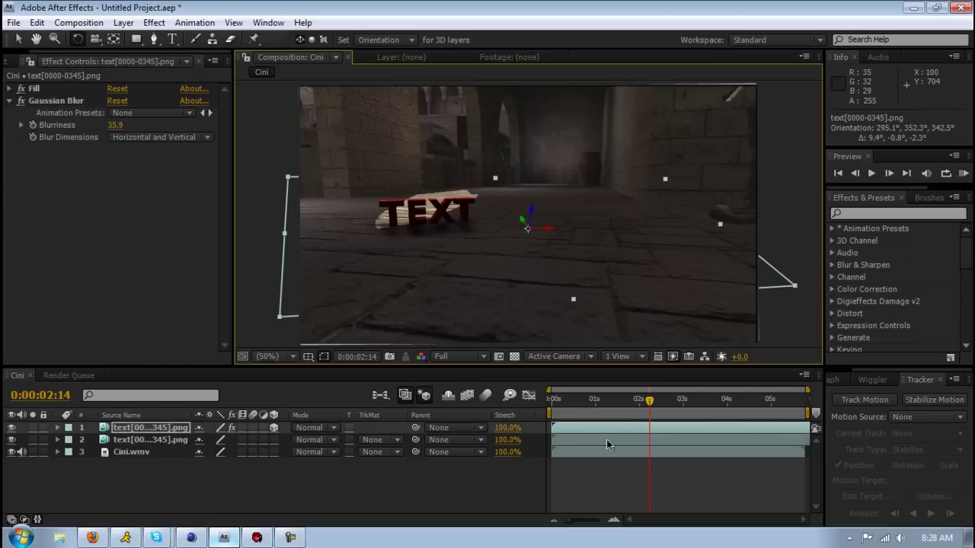
# - At 0:00:01:02, reveal the shadow layer's Opacity and scrub it to set a keyframe
pyautogui.click(648, 403)
pyautogui.moveTo(612, 408)
pyautogui.mouseDown()
pyautogui.moveTo(572, 401)
pyautogui.moveTo(597, 401)
pyautogui.mouseUp()
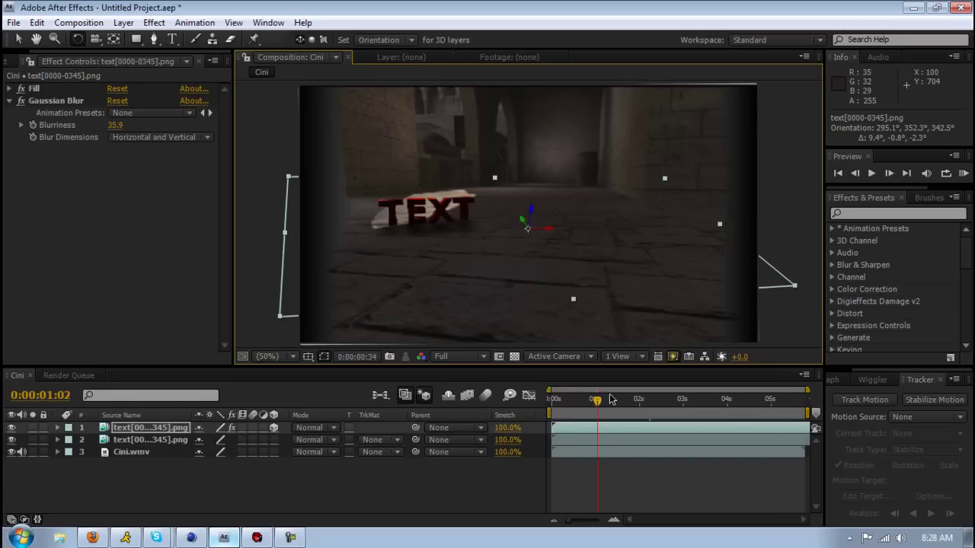
pyautogui.click(140, 430)
pyautogui.press('t')
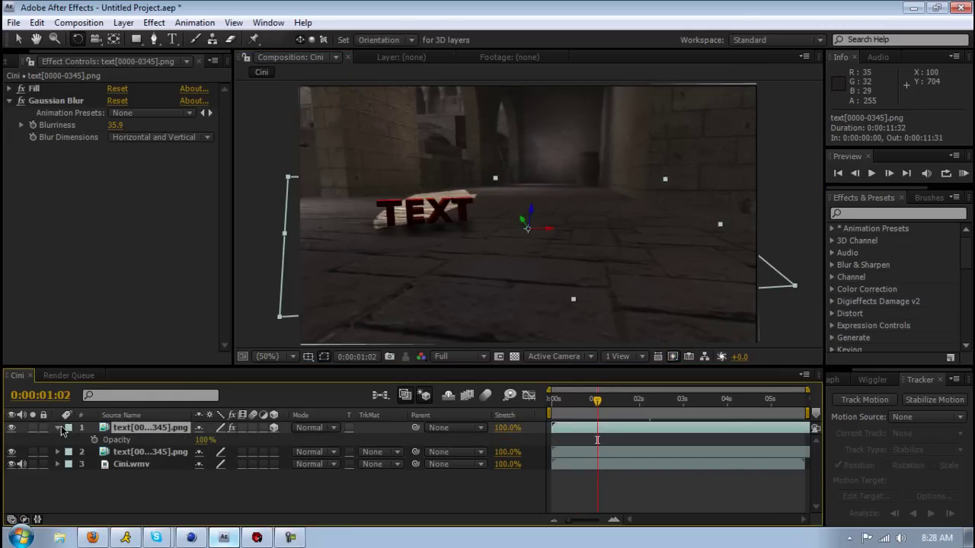
pyautogui.moveTo(196, 441); pyautogui.dragTo(305, 440)
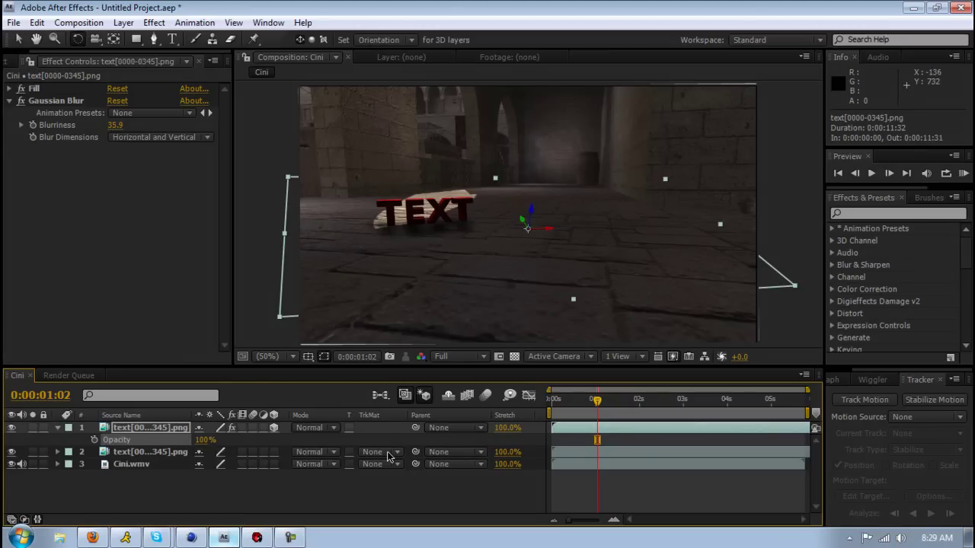
# - Minimize After Effects to the Windows desktop and drag a selection across it
pyautogui.click(970, 537)
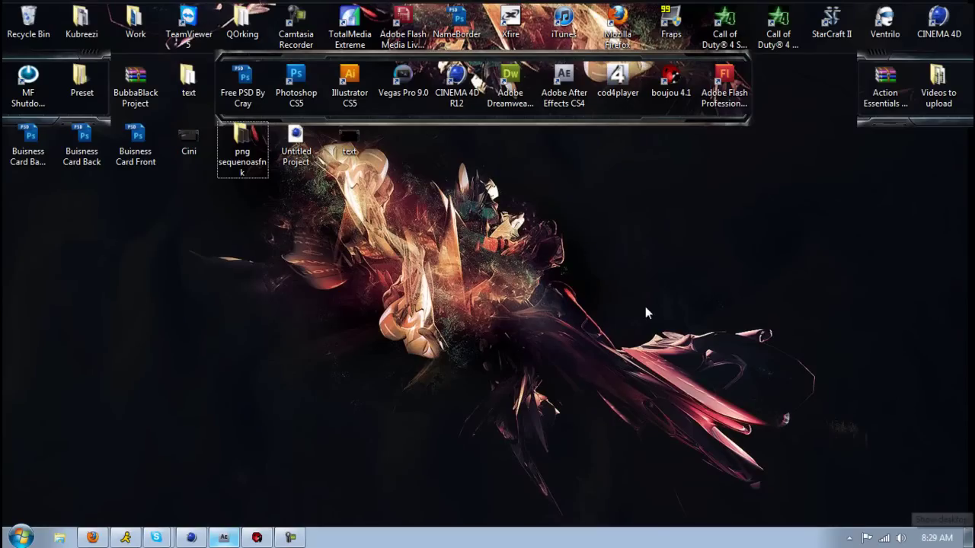
pyautogui.moveTo(775, 166); pyautogui.dragTo(183, 217)
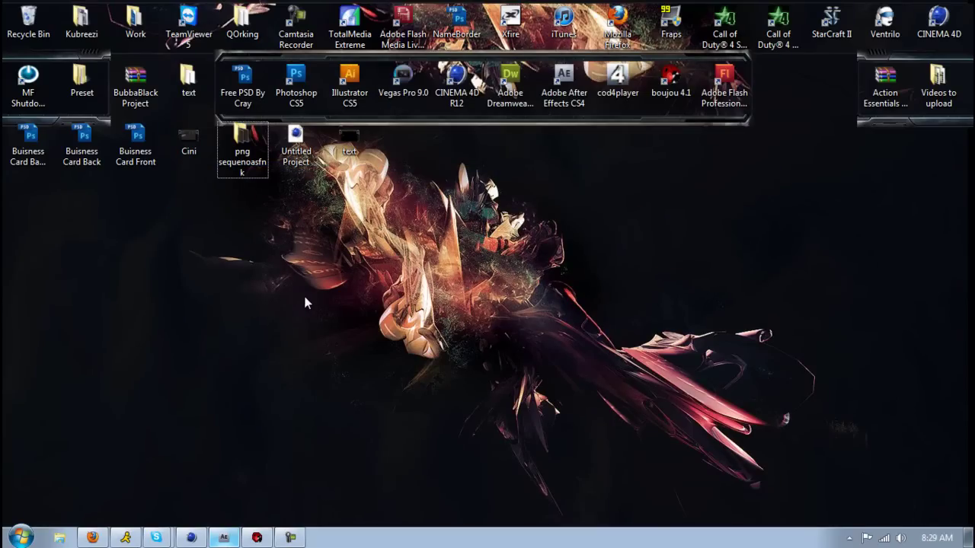